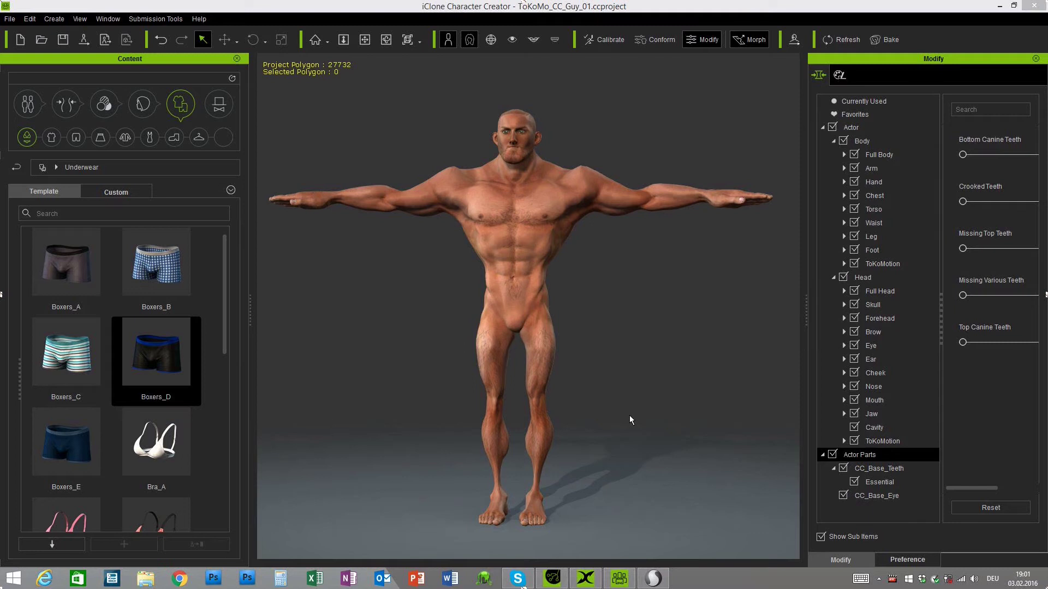
- Apply the Boxers_D underwear template to the character
right_drag(395, 346, 475, 328)
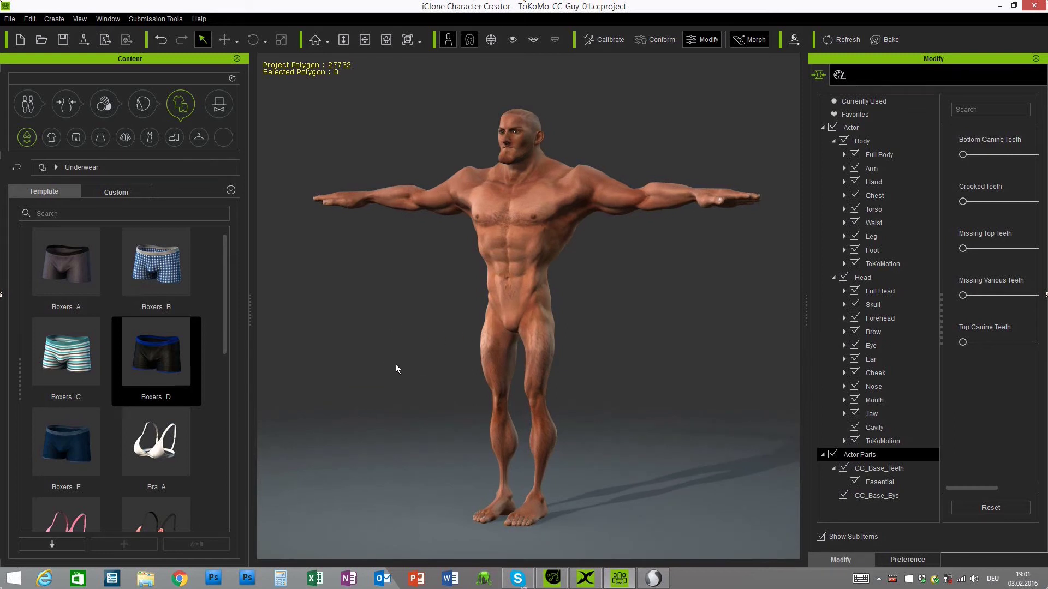
right_drag(396, 367, 417, 368)
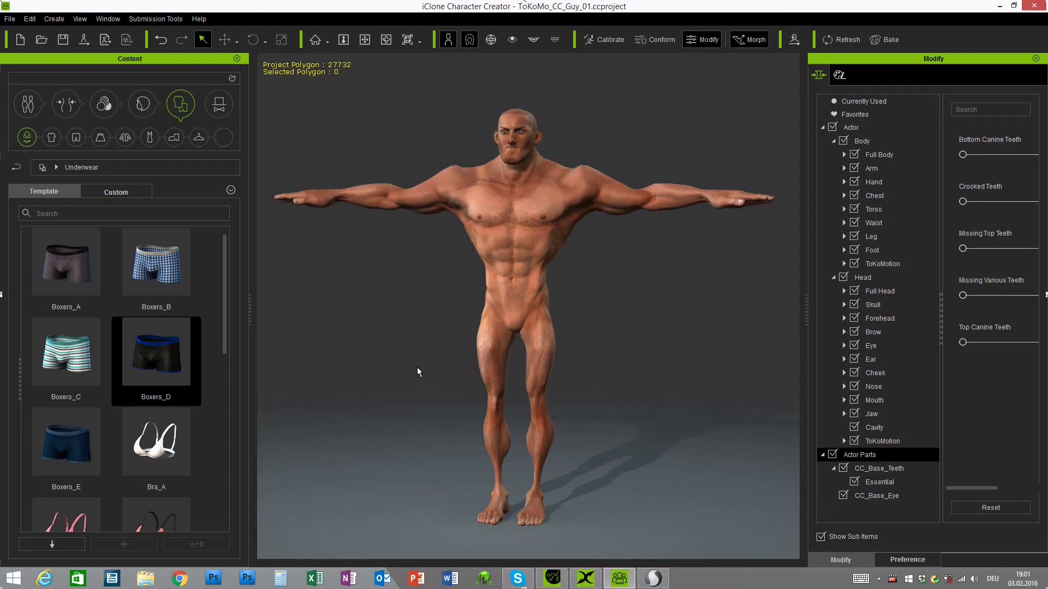
double_click(159, 366)
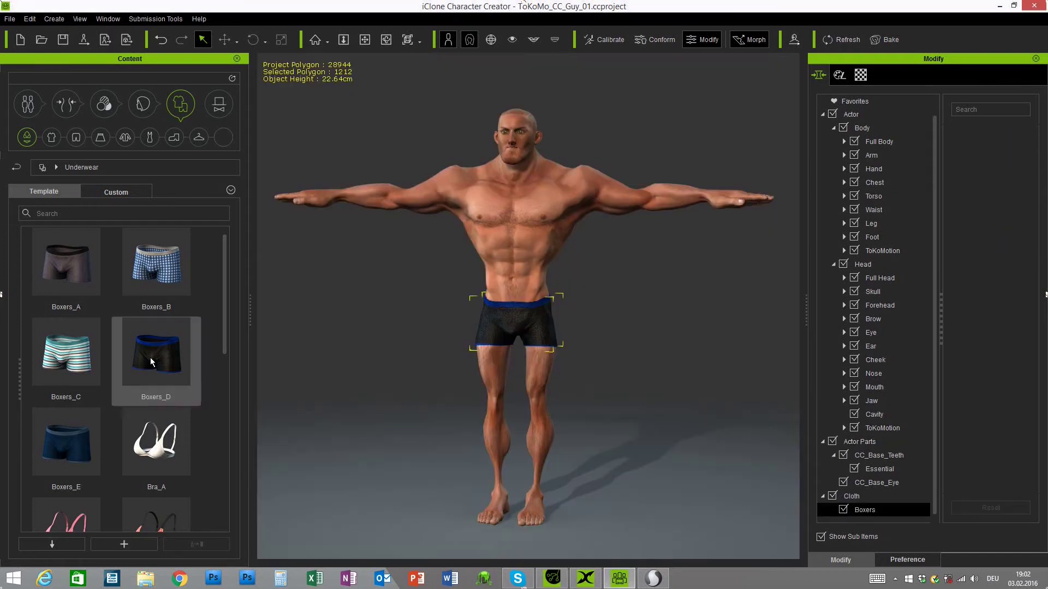
- Conform the boxers to the body with Close-fitting set to 2 and calculate the collision
right_drag(621, 421, 460, 415)
scroll(600, 418, up, 5)
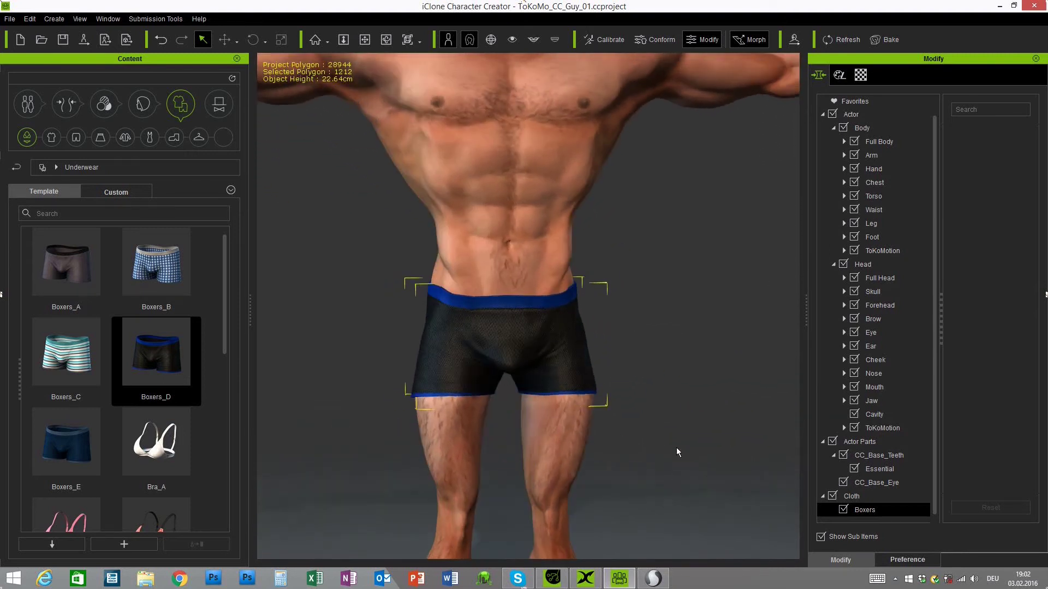
right_drag(518, 435, 484, 465)
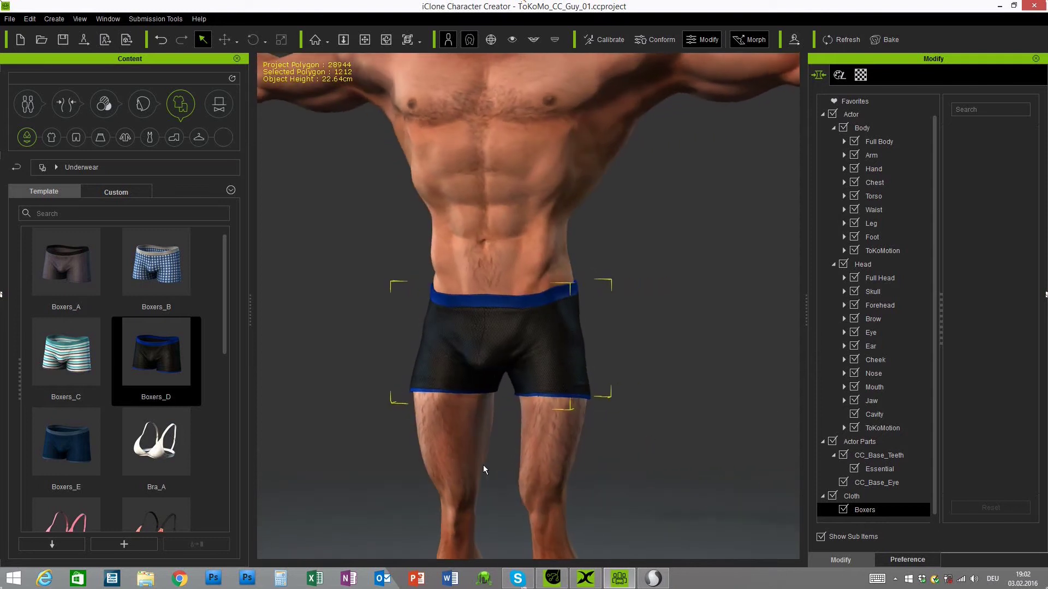
scroll(514, 434, down, 2)
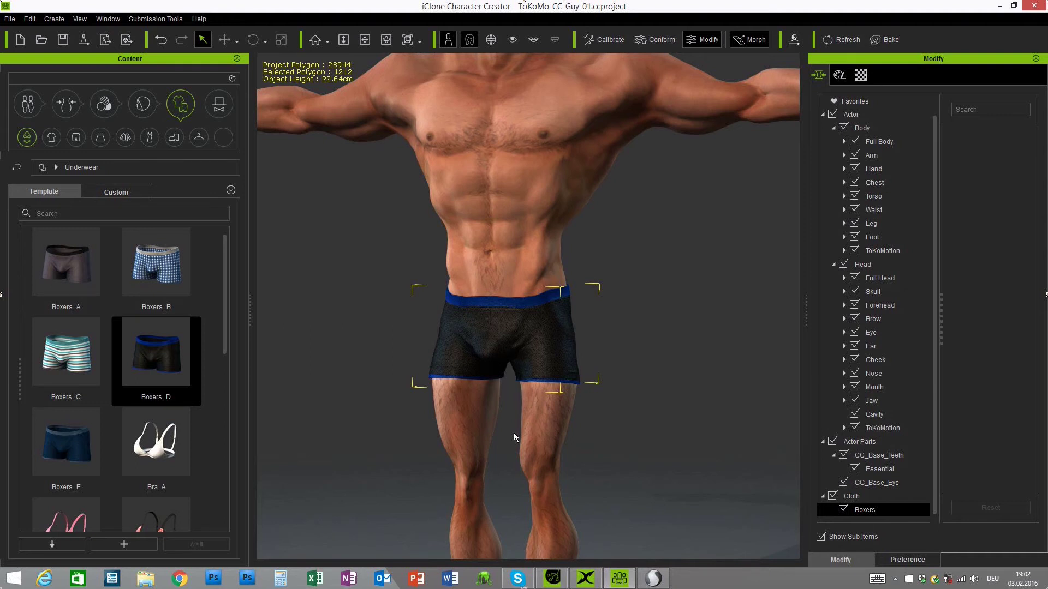
right_drag(513, 436, 490, 447)
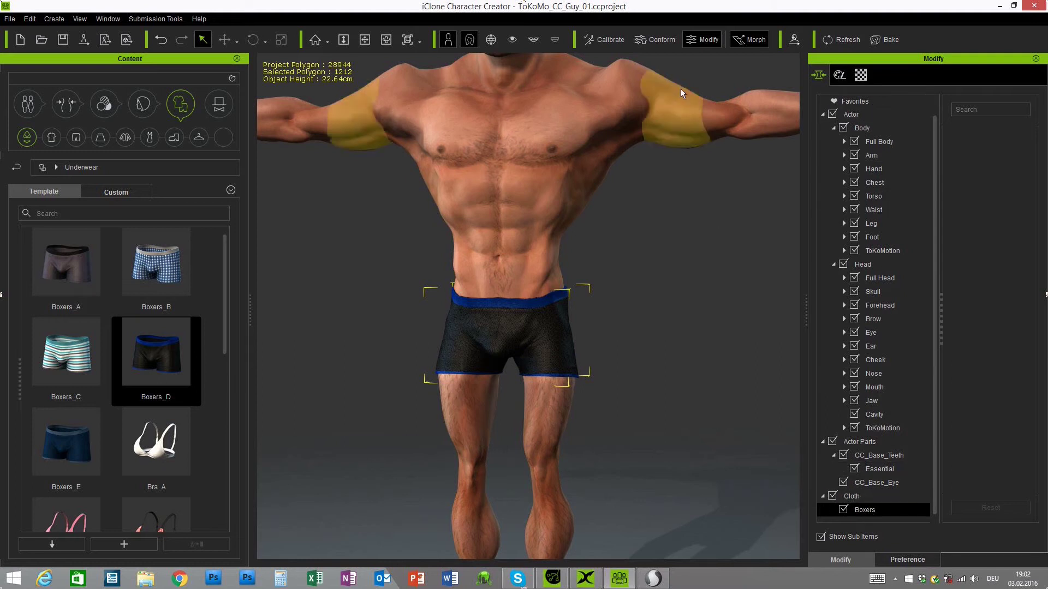
click(660, 40)
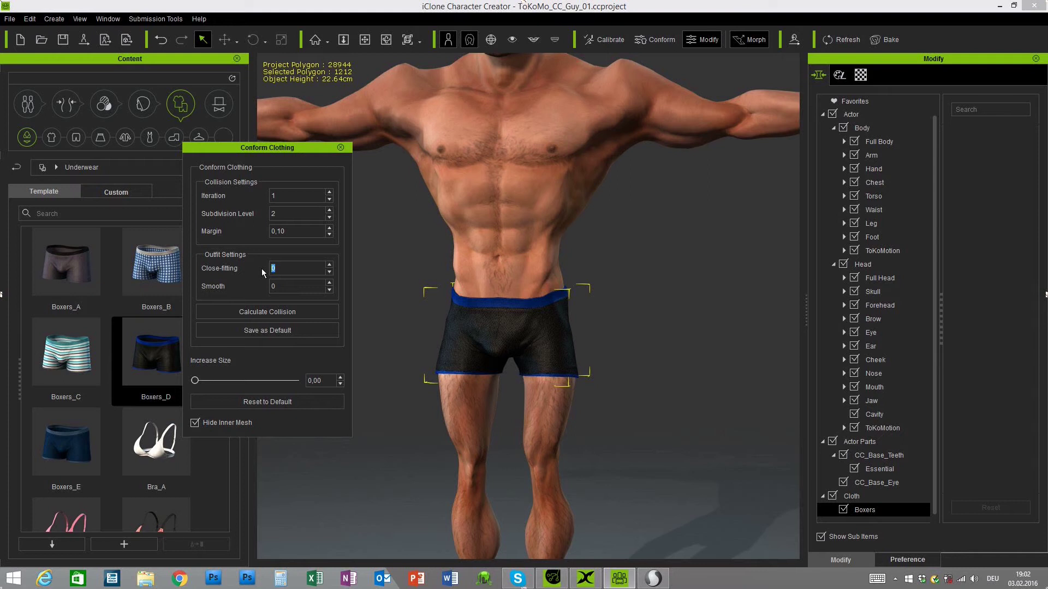
click(255, 313)
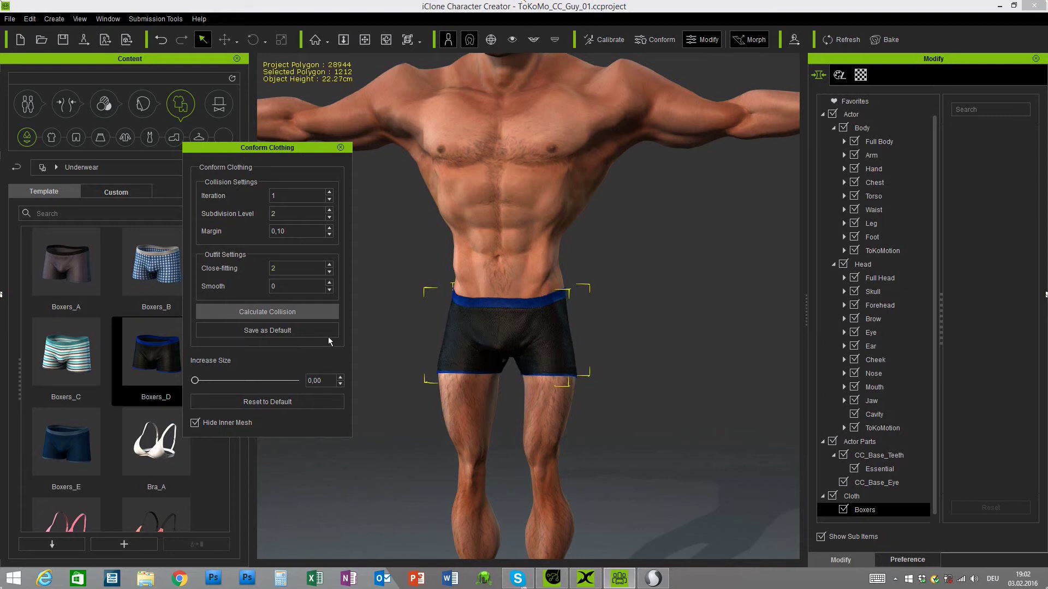
right_drag(616, 411, 683, 478)
click(266, 313)
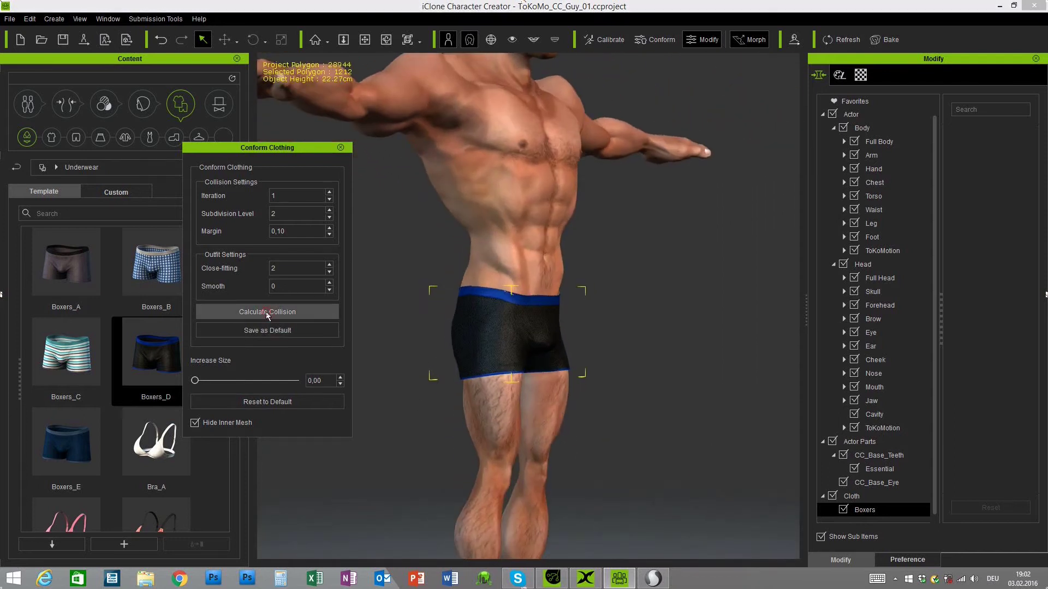
- Set the boxers' Increase Size to 0,10 in the Conform Clothing settings
right_drag(512, 415, 561, 403)
scroll(552, 437, up, 2)
scroll(505, 434, up, 2)
right_drag(637, 461, 513, 440)
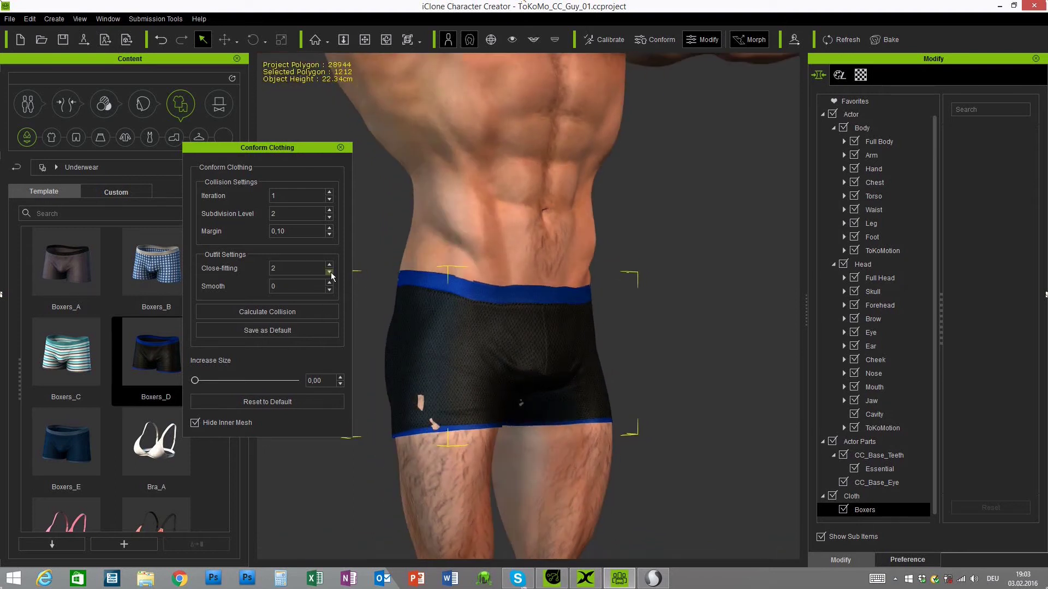
click(341, 378)
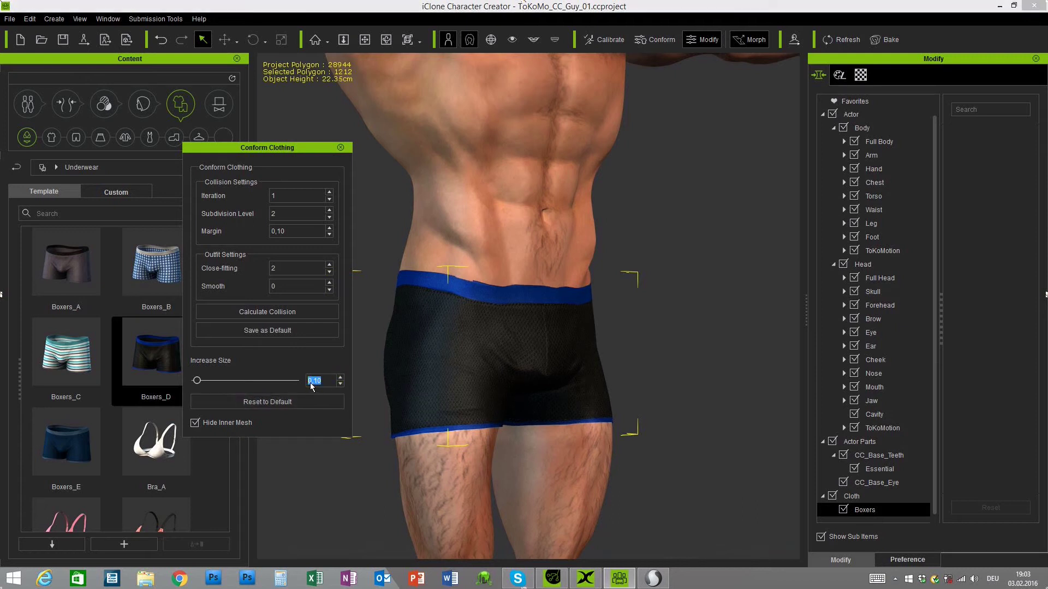
- Set the boxers' Close-fitting to 0, recalculate the collision and close the Conform Clothing settings
right_drag(443, 472, 479, 273)
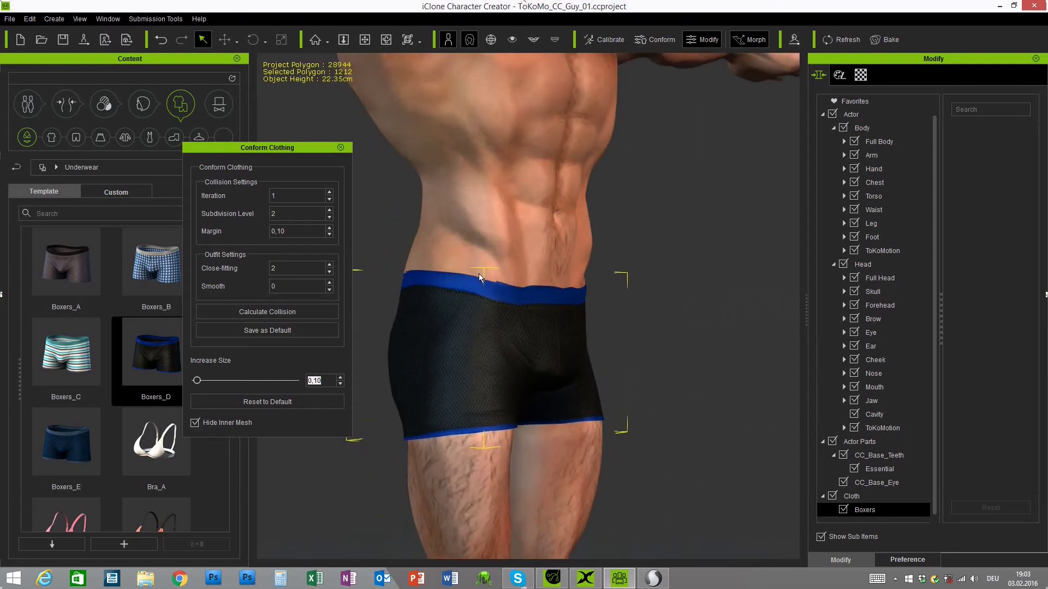
right_drag(435, 309, 538, 316)
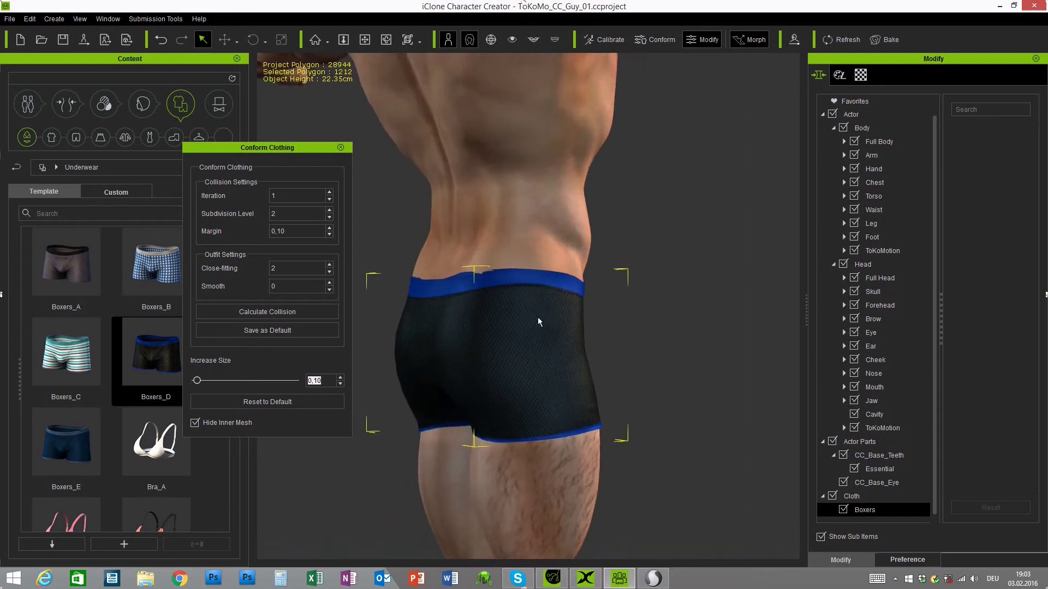
right_drag(441, 326, 489, 373)
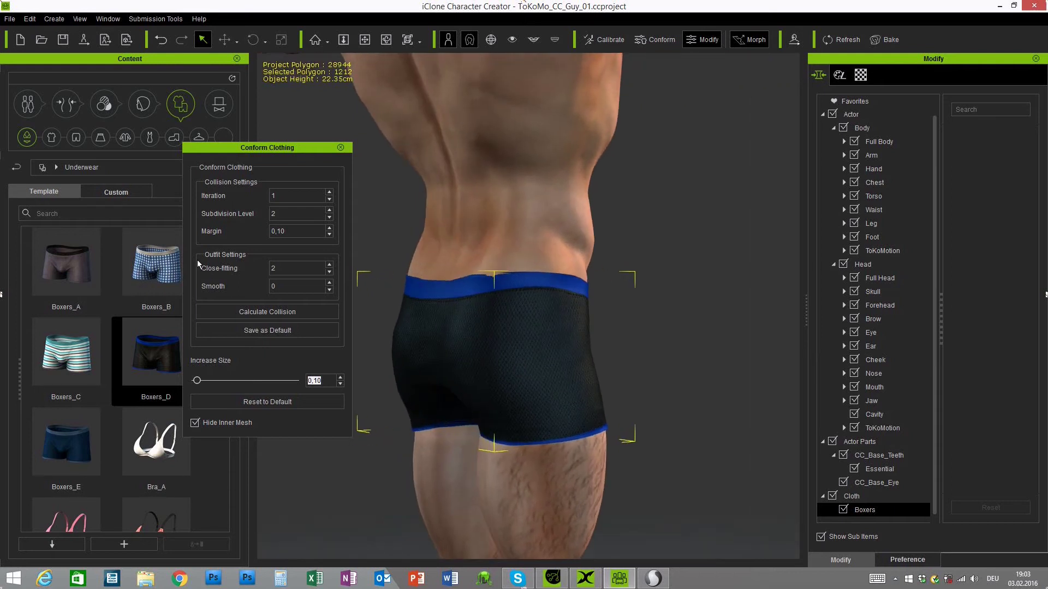
click(330, 272)
click(329, 272)
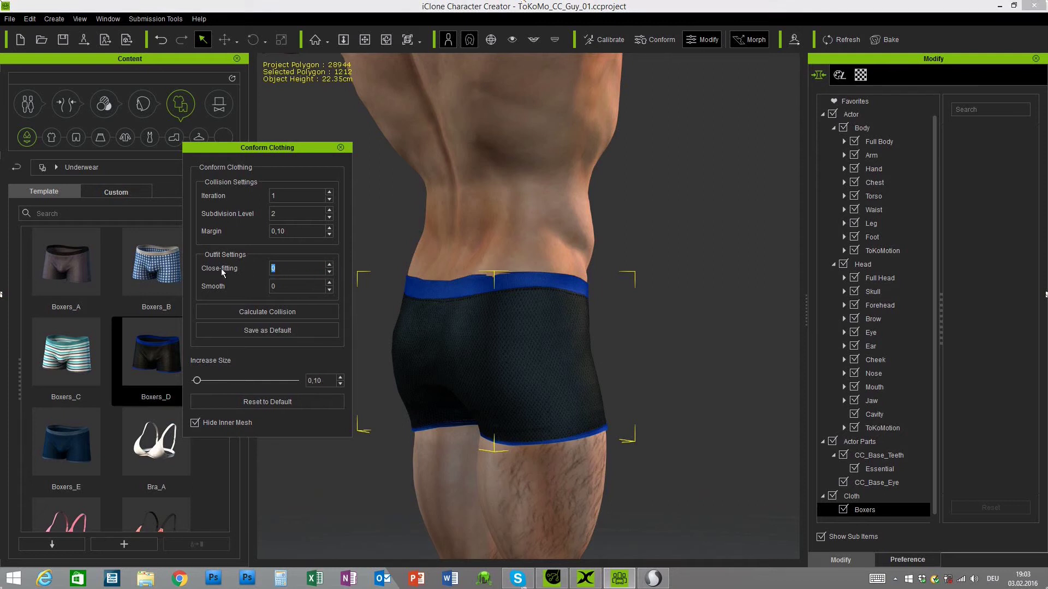
click(266, 312)
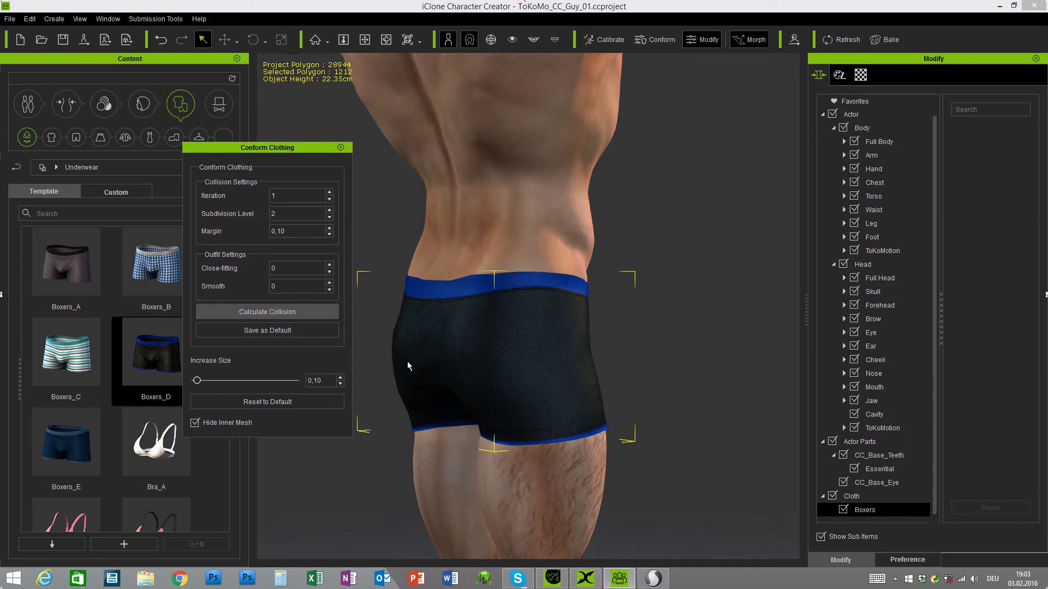
right_drag(696, 412, 472, 408)
right_drag(606, 412, 581, 414)
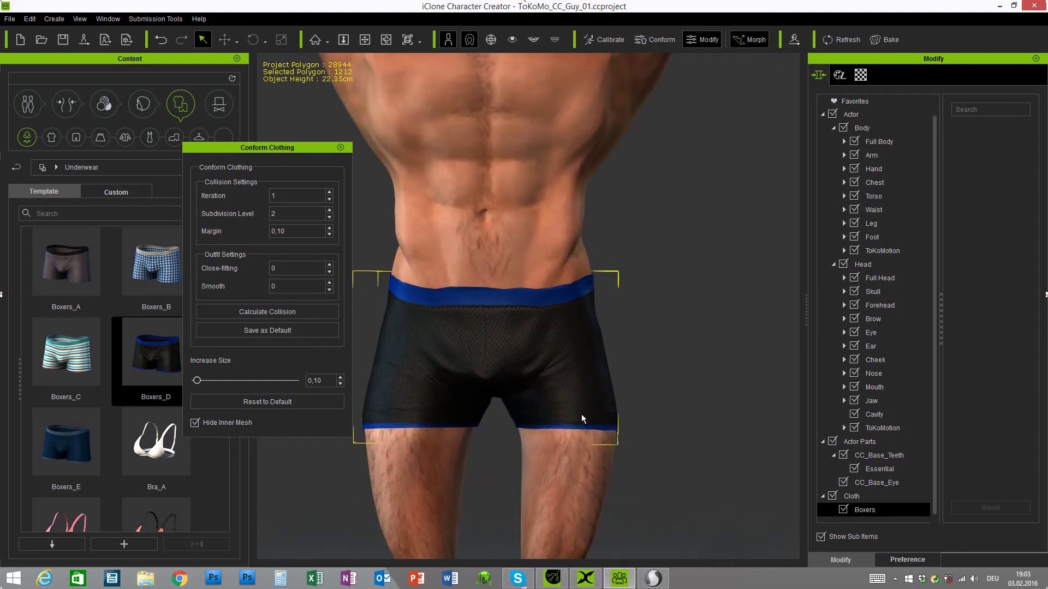
click(340, 148)
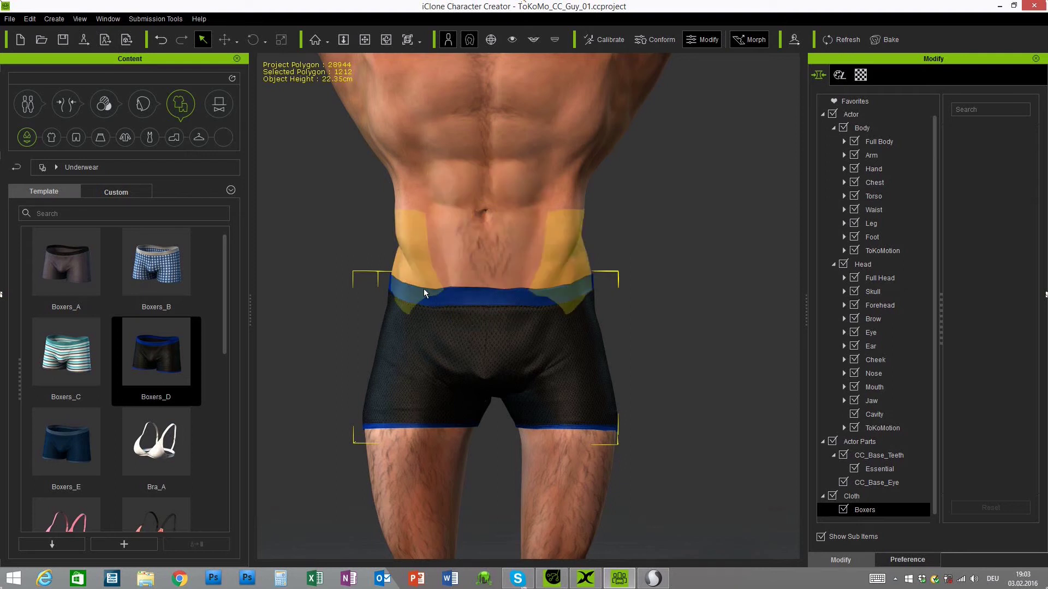
right_drag(581, 300, 421, 377)
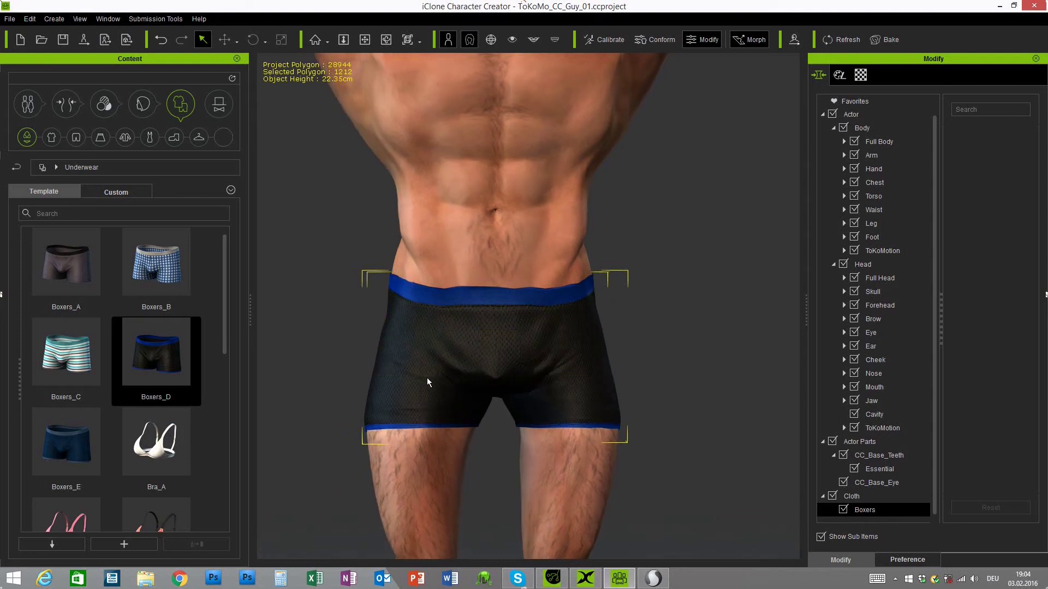
scroll(466, 410, down, 1)
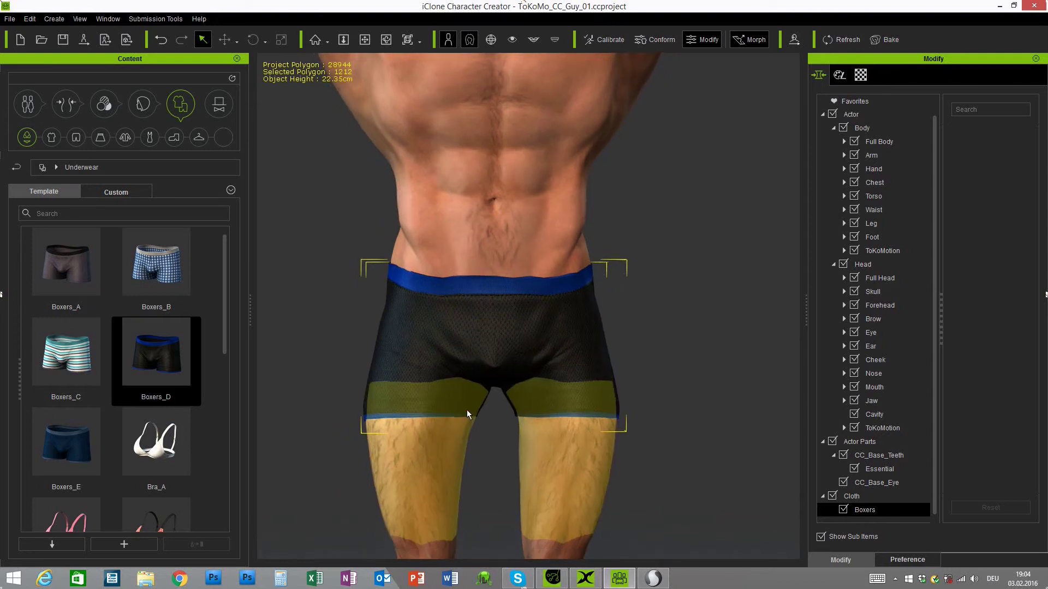
scroll(467, 410, down, 2)
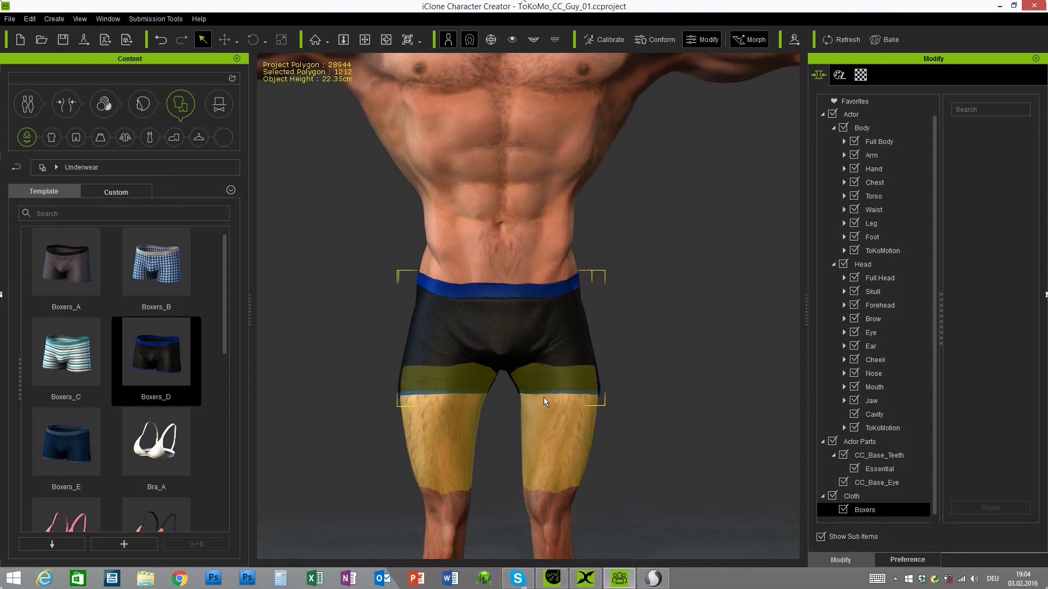
click(658, 582)
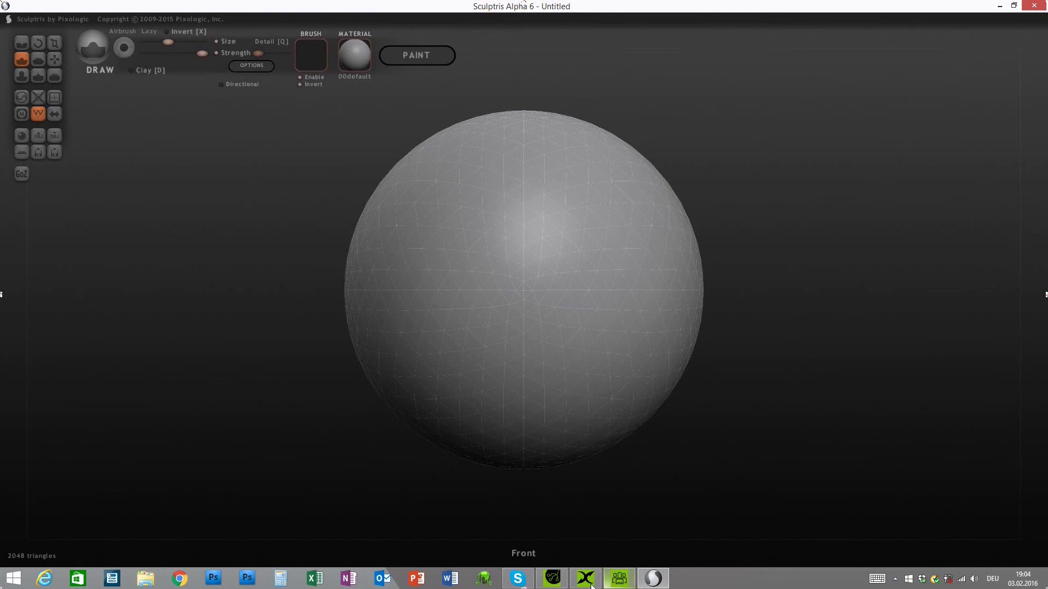
click(620, 581)
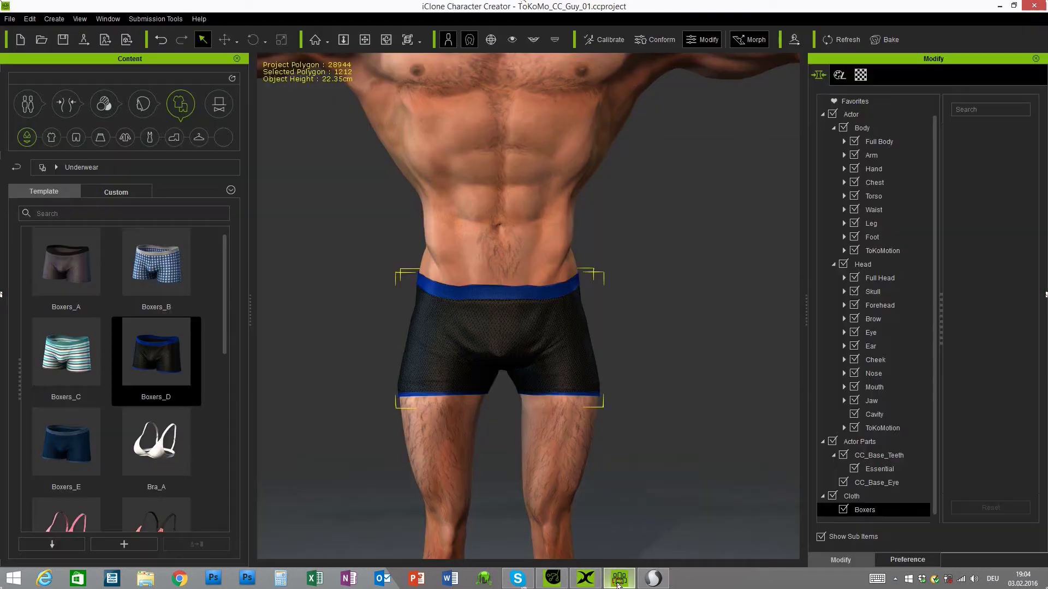
- Send the dressed character from Character Creator to iClone and switch to iClone
scroll(670, 434, down, 6)
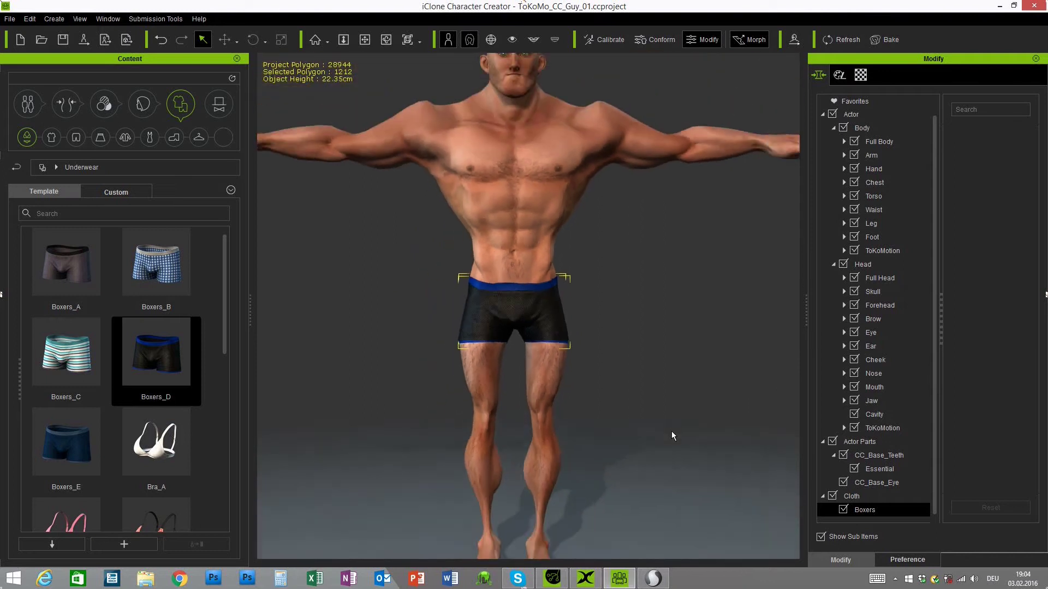
right_drag(672, 409, 610, 408)
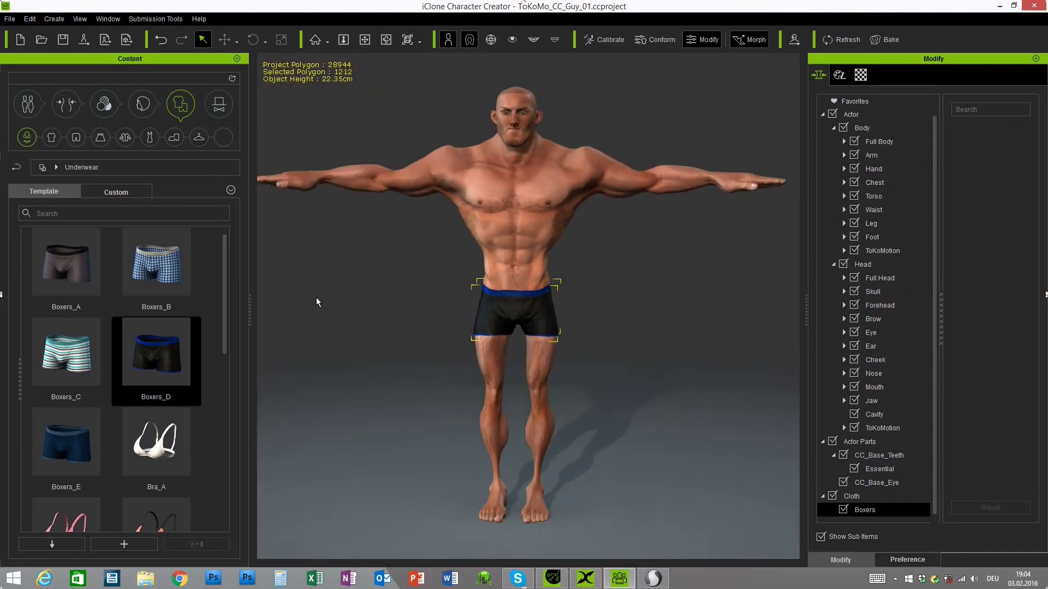
click(84, 39)
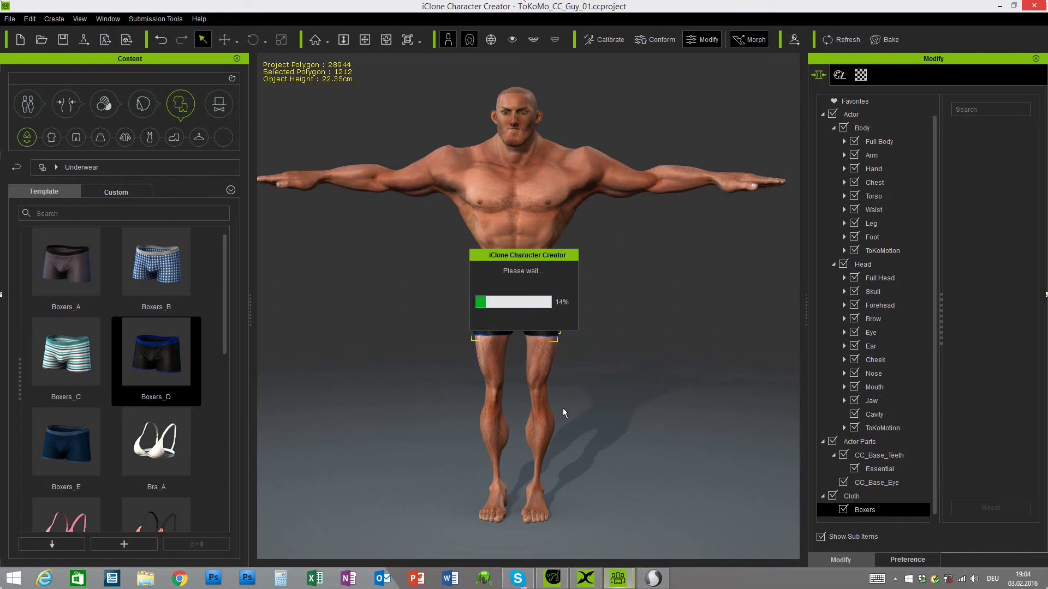
click(548, 582)
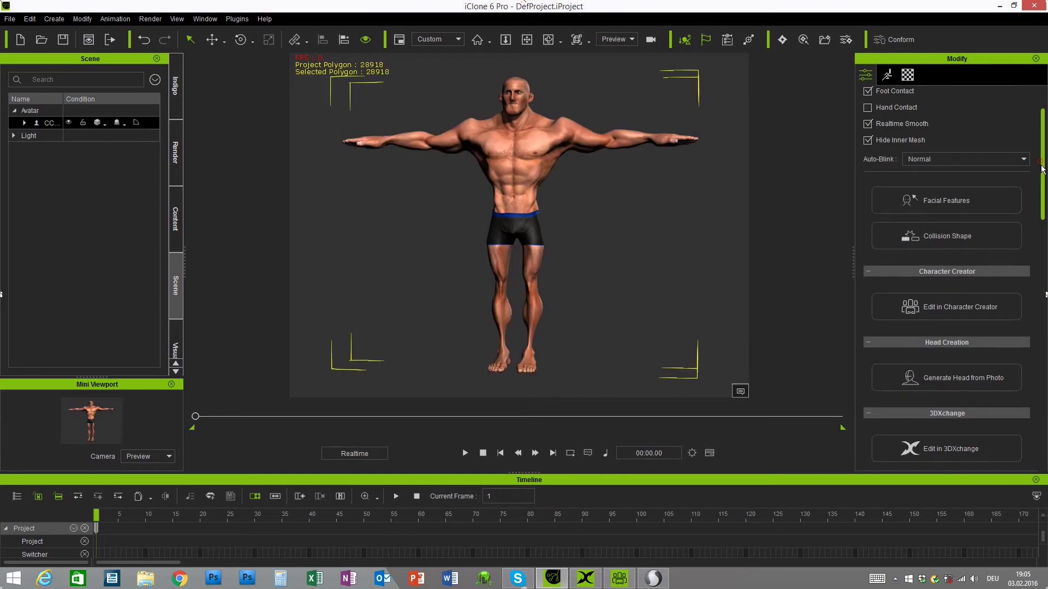
- Send the avatar from iClone to 3DXchange for editing and switch to 3DXchange
drag(1043, 169, 1043, 210)
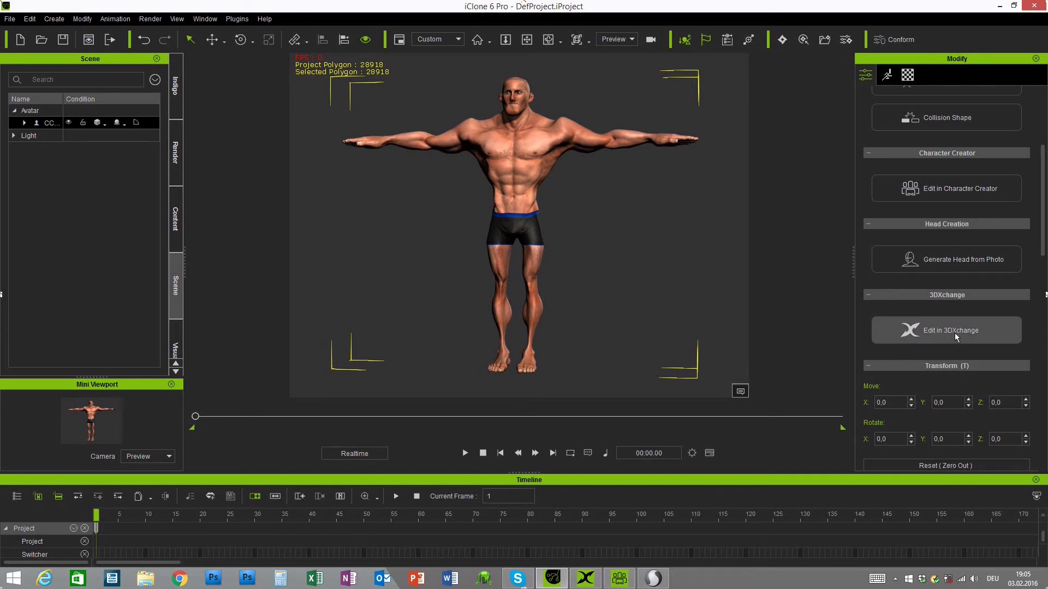
click(955, 336)
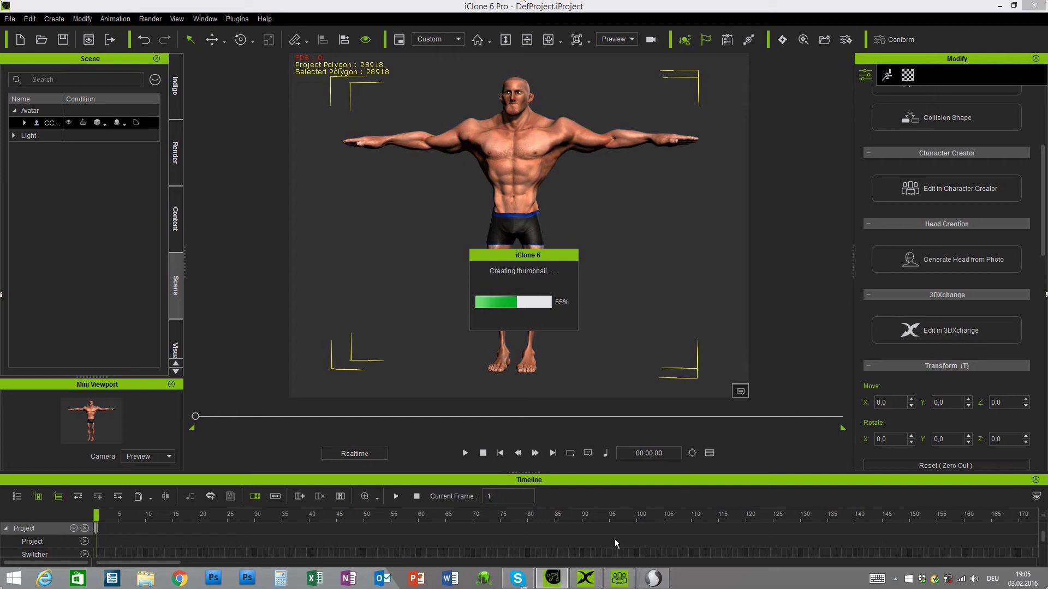
click(581, 582)
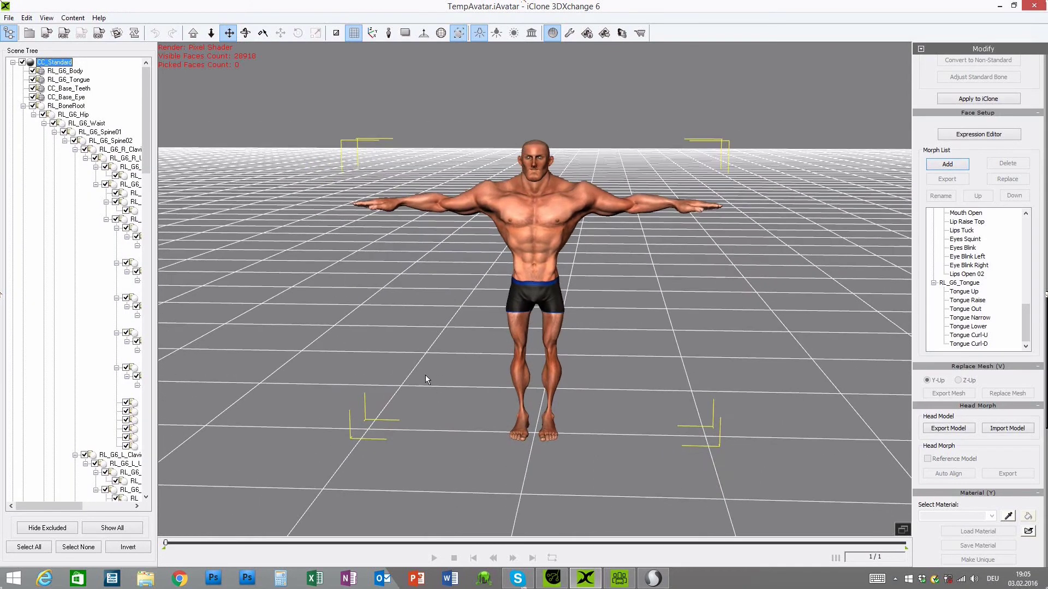
- Select the Boxers mesh in the scene tree and bring up its mesh replacement and material settings
drag(148, 106, 142, 419)
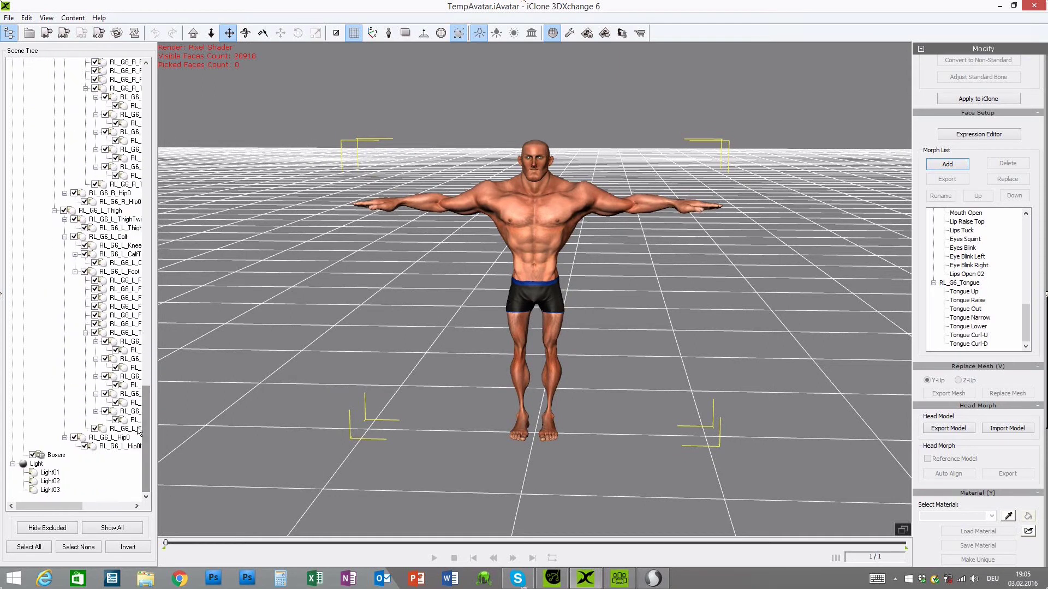
click(54, 459)
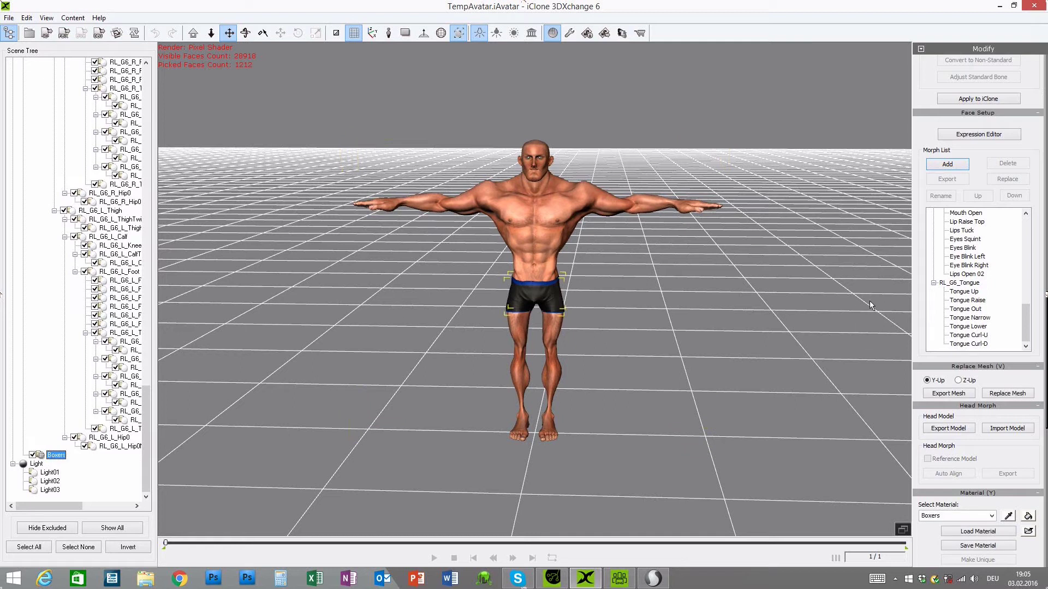
scroll(921, 330, down, 1)
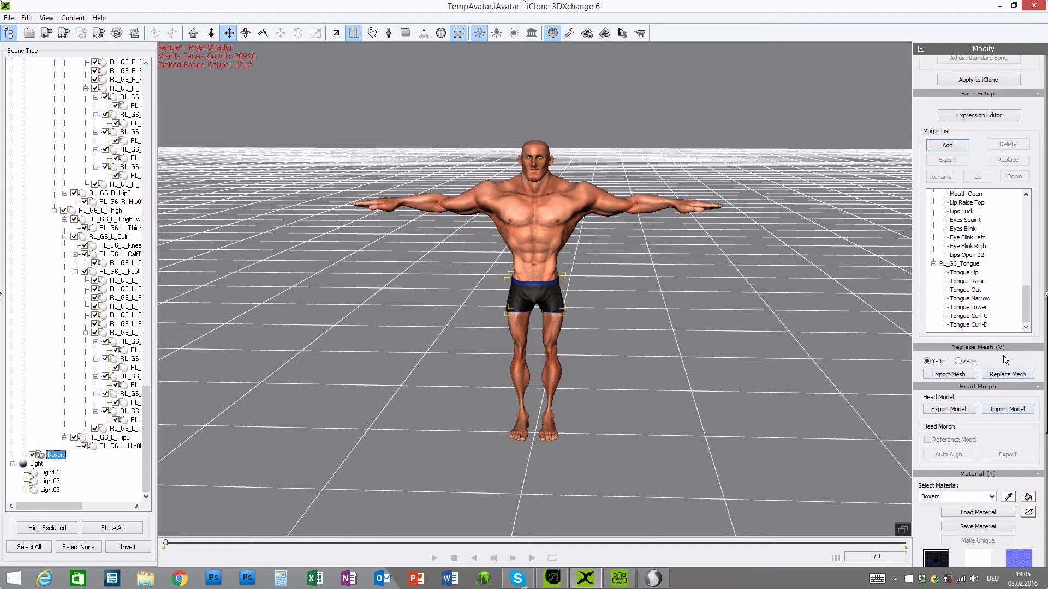
scroll(1004, 360, down, 5)
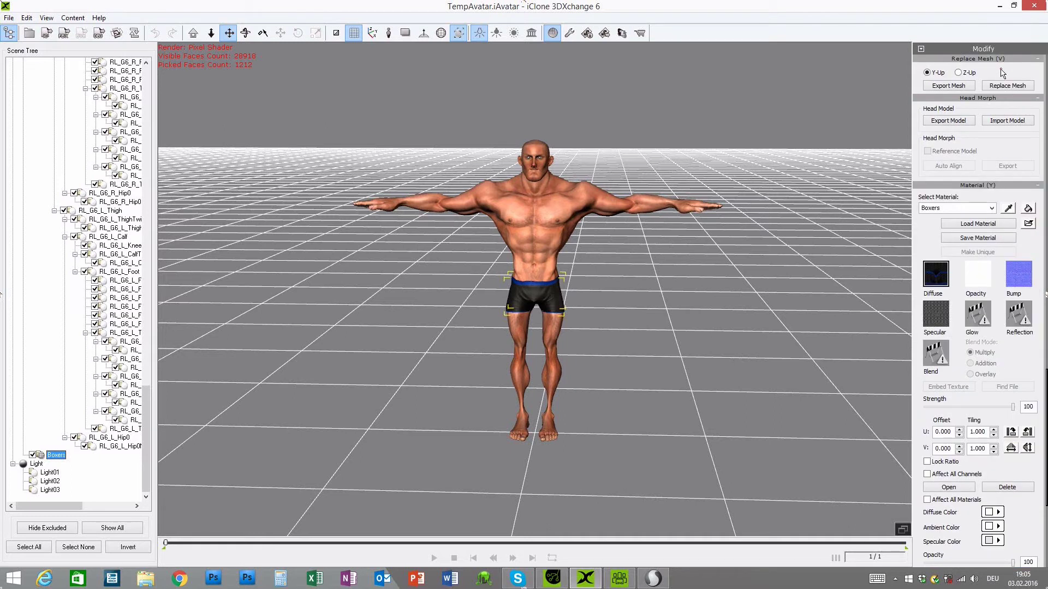
- Export the Boxers mesh with Y-Up orientation to the desktop as Boxers.obj
scroll(987, 71, up, 2)
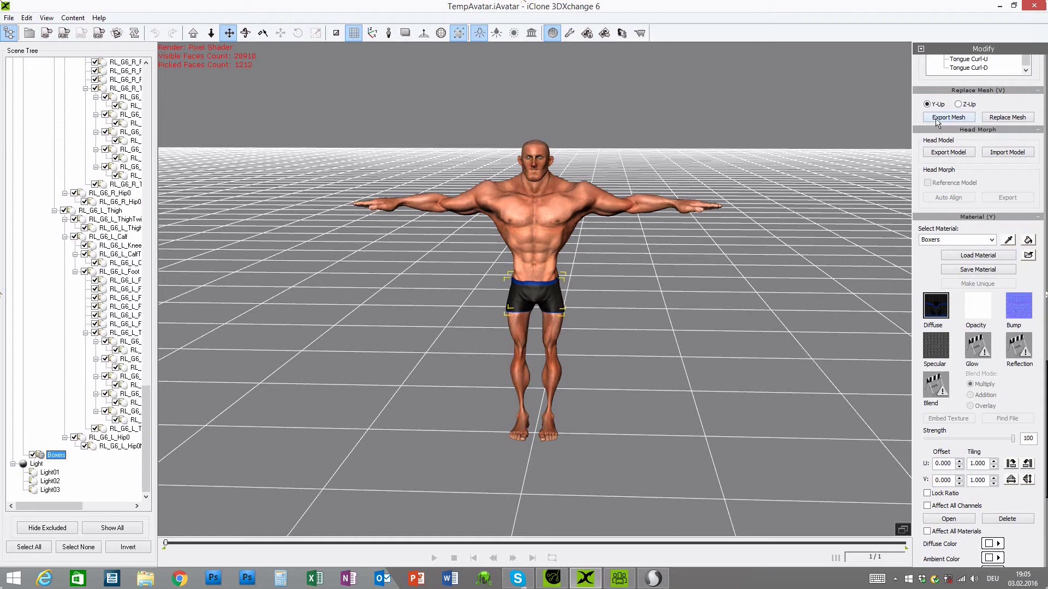
click(942, 118)
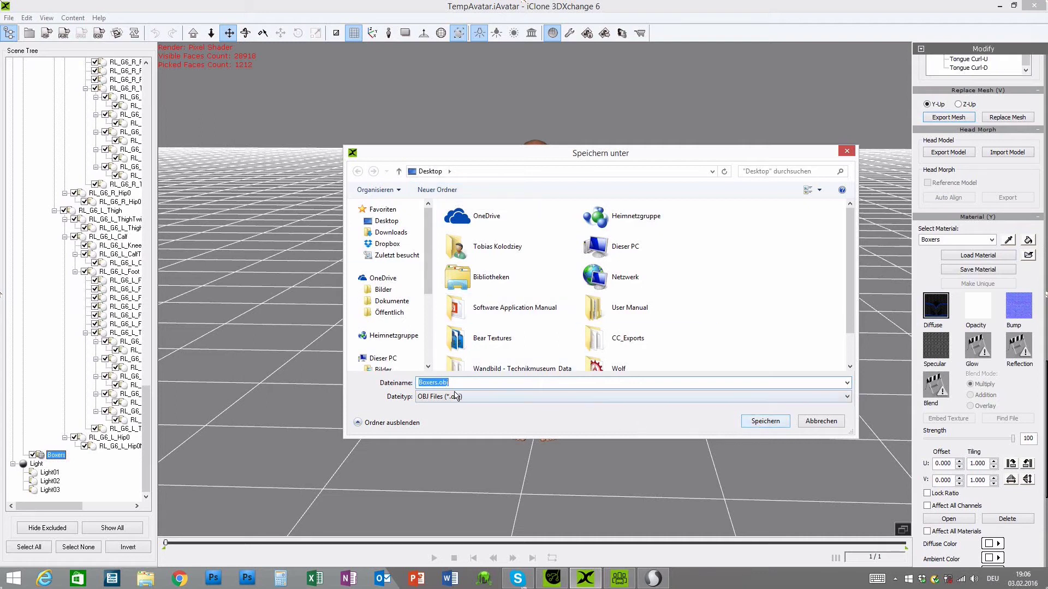
click(764, 421)
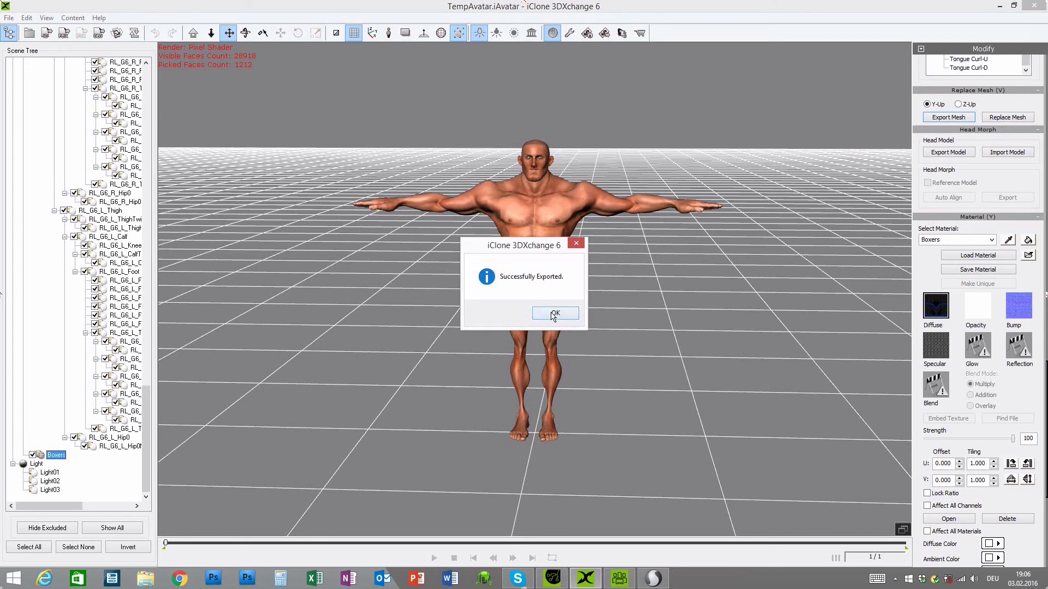
click(553, 315)
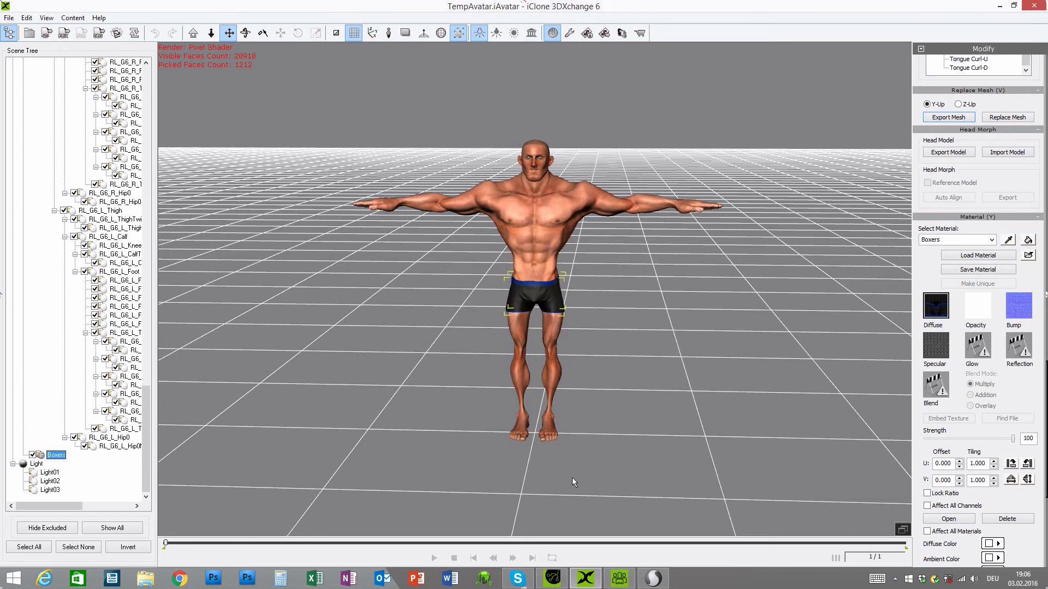
- Switch to Sculptris and review its sculpt options without changing any of them
click(643, 577)
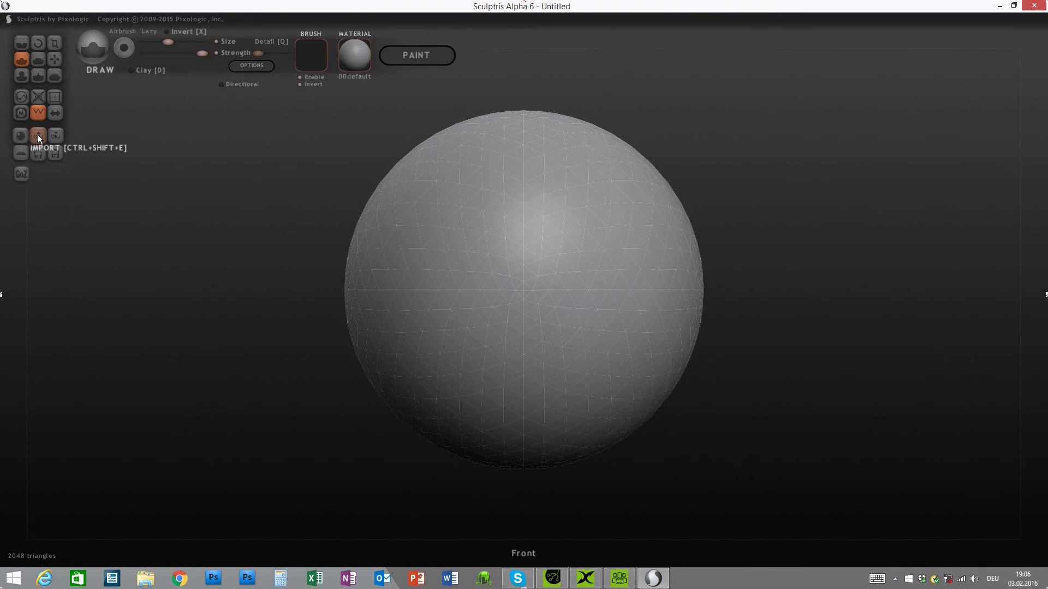
click(250, 66)
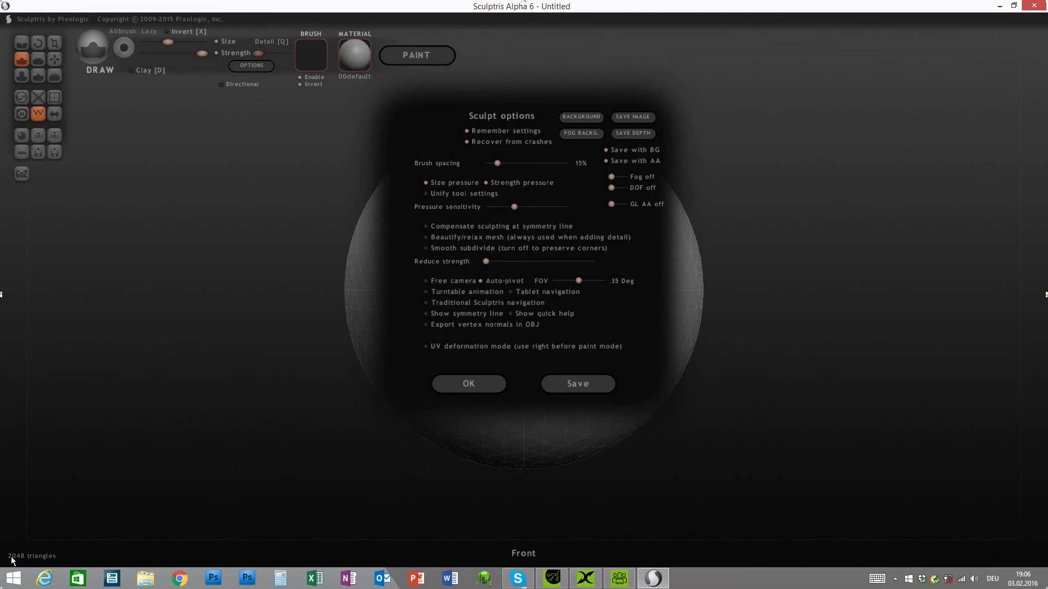
click(470, 386)
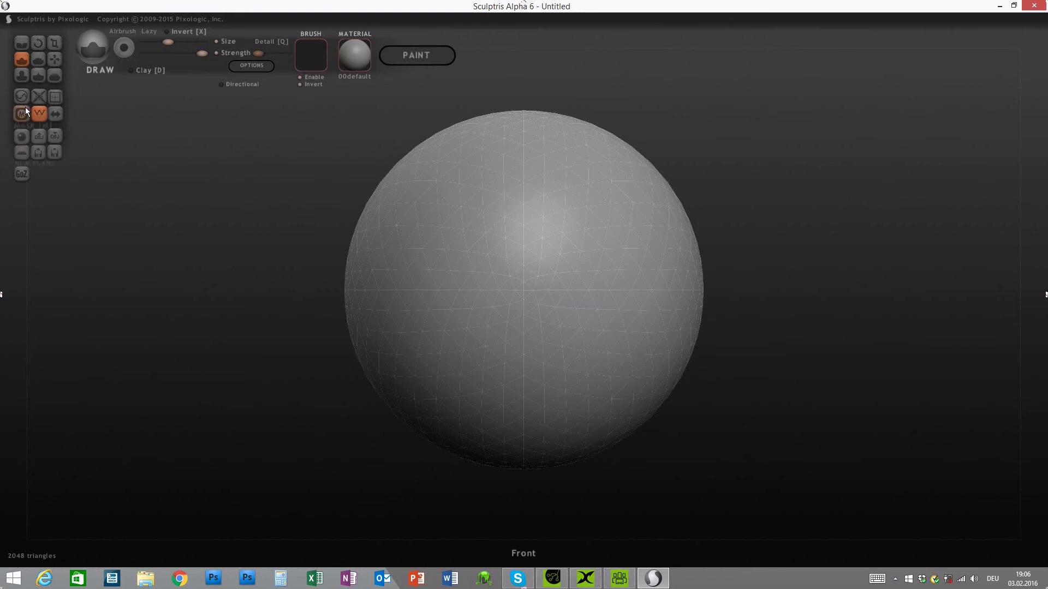
- Import Boxers.obj from the desktop as a new scene, declining to go to paint mode
click(37, 136)
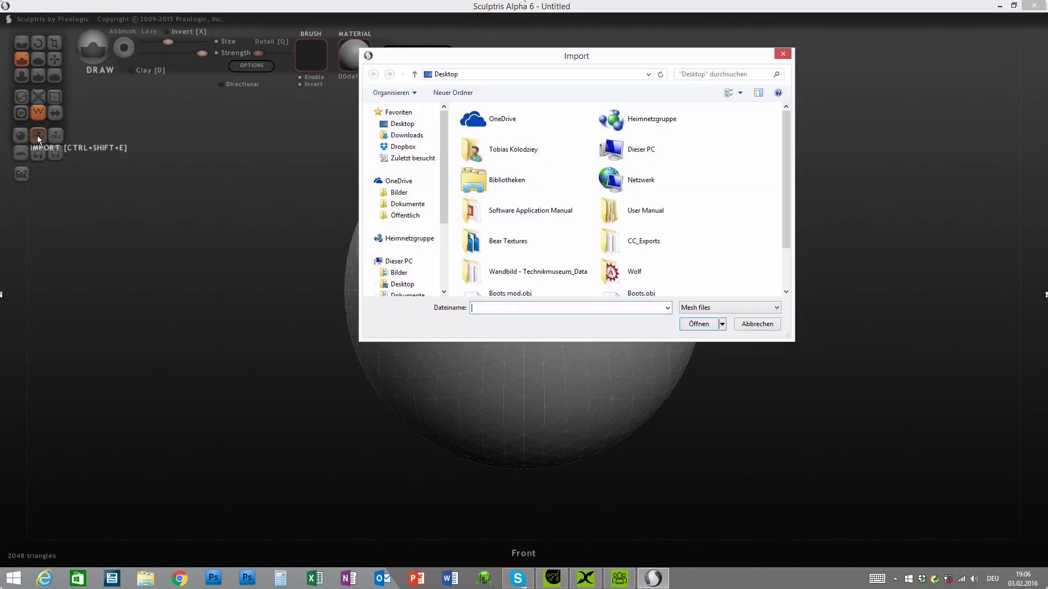
drag(788, 129, 784, 198)
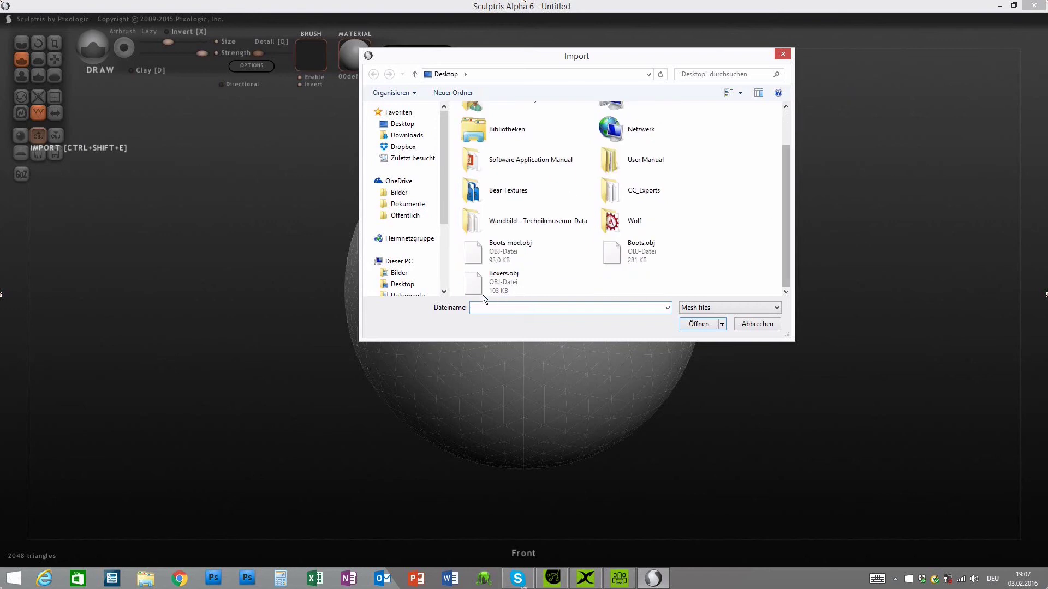
click(496, 287)
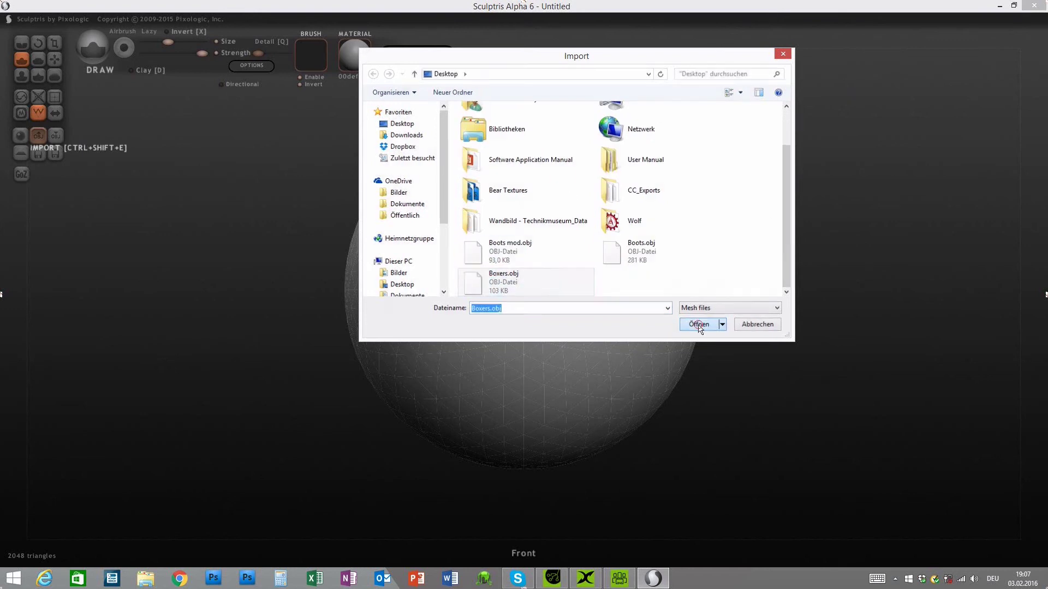
click(700, 326)
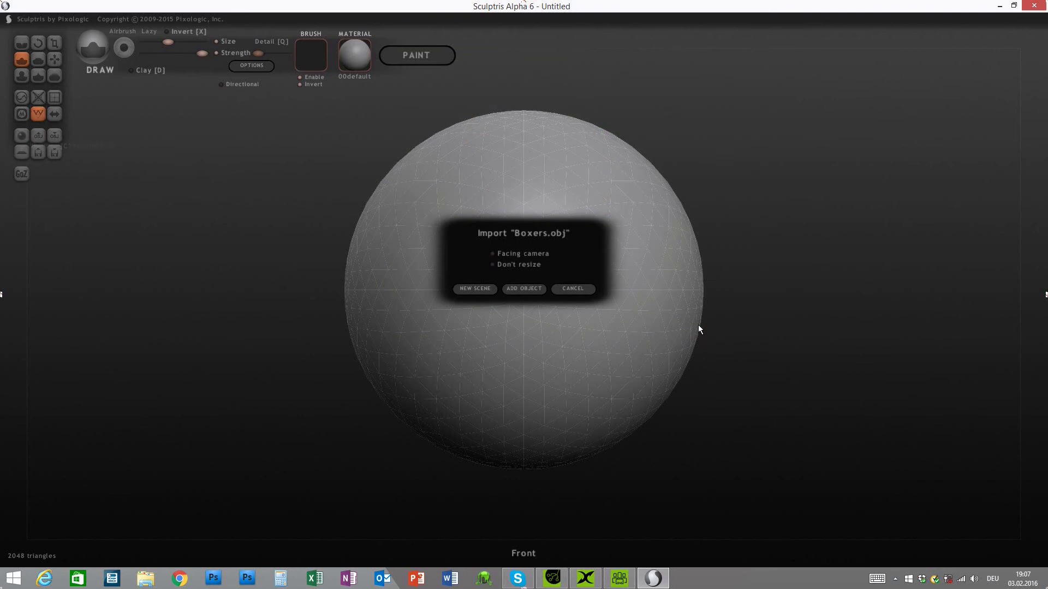
click(477, 288)
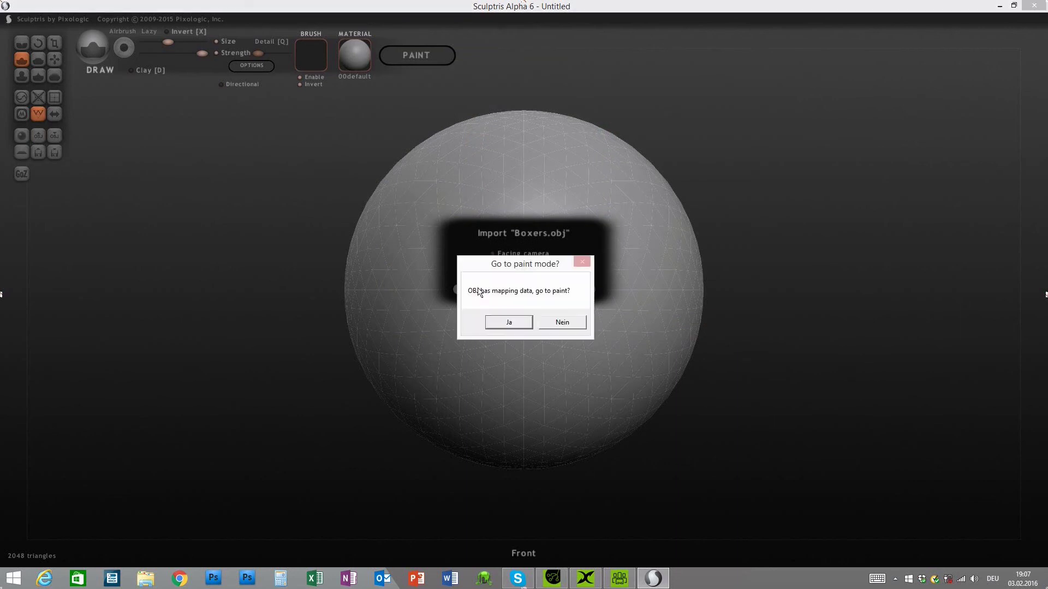
click(562, 322)
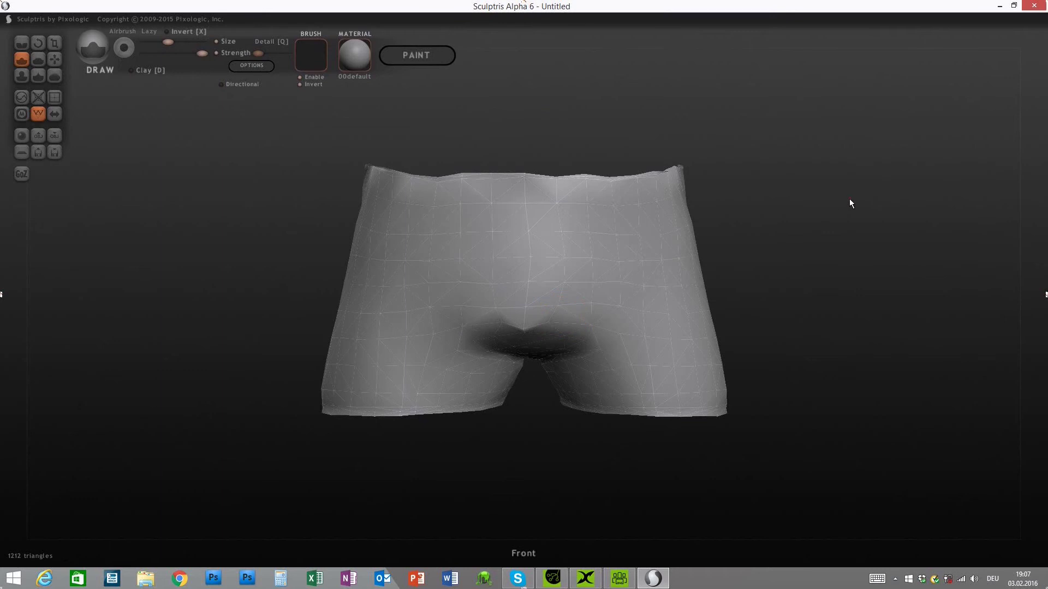
- Even out the uneven front waistband edge of the boxers with the Grab tool, reducing the brush size as needed
mouse_move(857, 206)
mouse_down()
mouse_move(940, 204)
mouse_move(892, 217)
mouse_move(830, 258)
mouse_move(823, 203)
mouse_move(853, 209)
mouse_up()
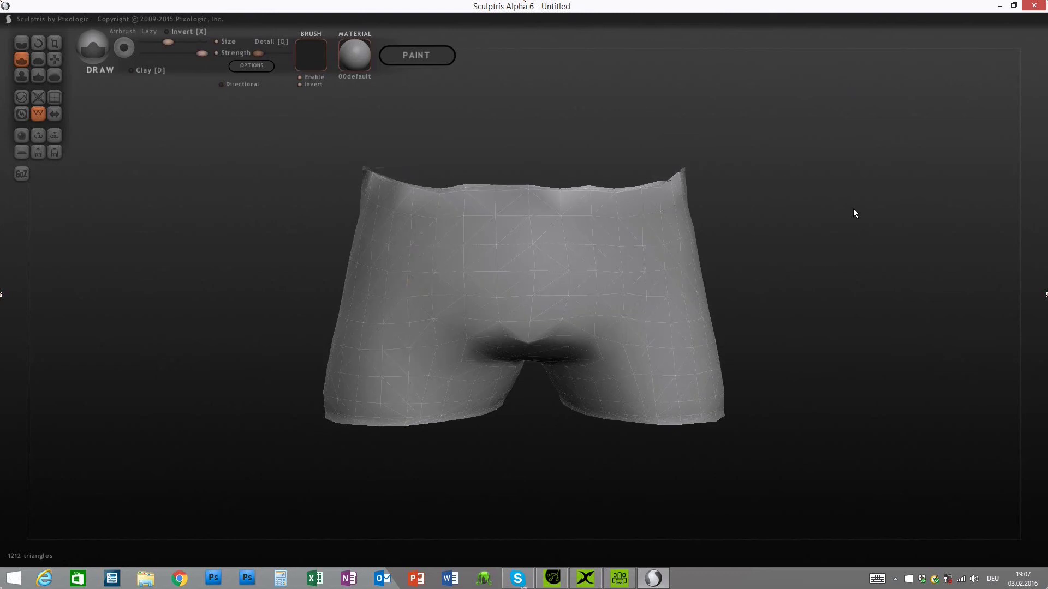
click(54, 59)
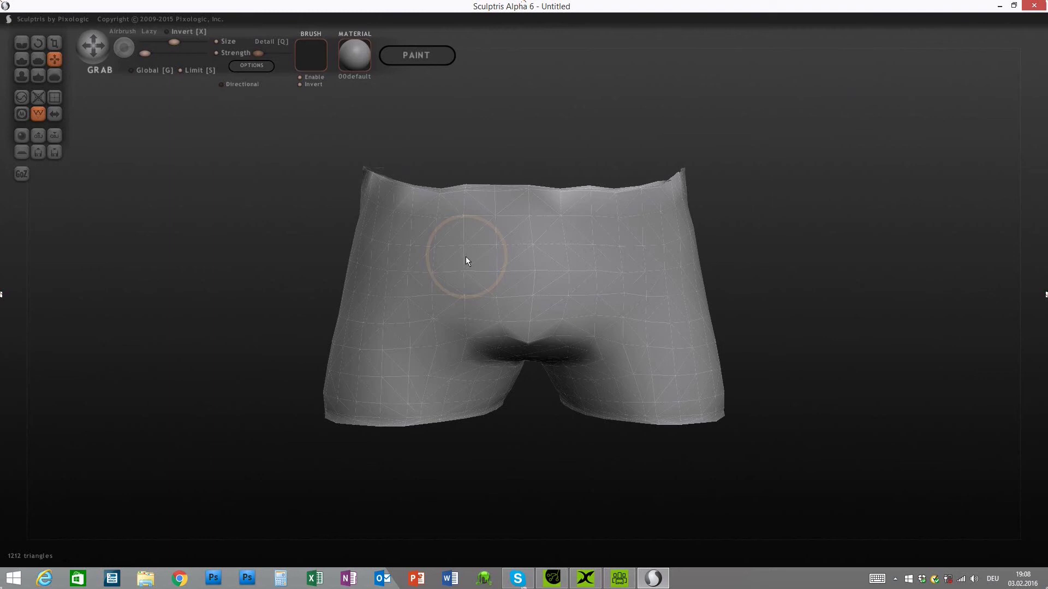
key(space)
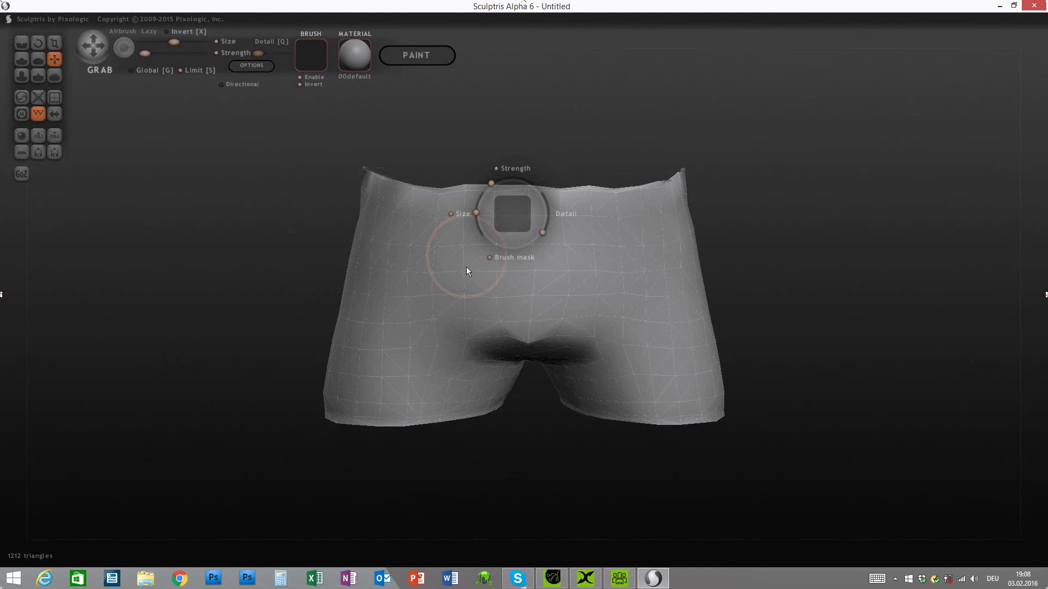
mouse_move(466, 266)
mouse_down()
mouse_move(467, 292)
mouse_move(471, 243)
mouse_move(470, 290)
mouse_move(470, 243)
mouse_move(470, 274)
mouse_up()
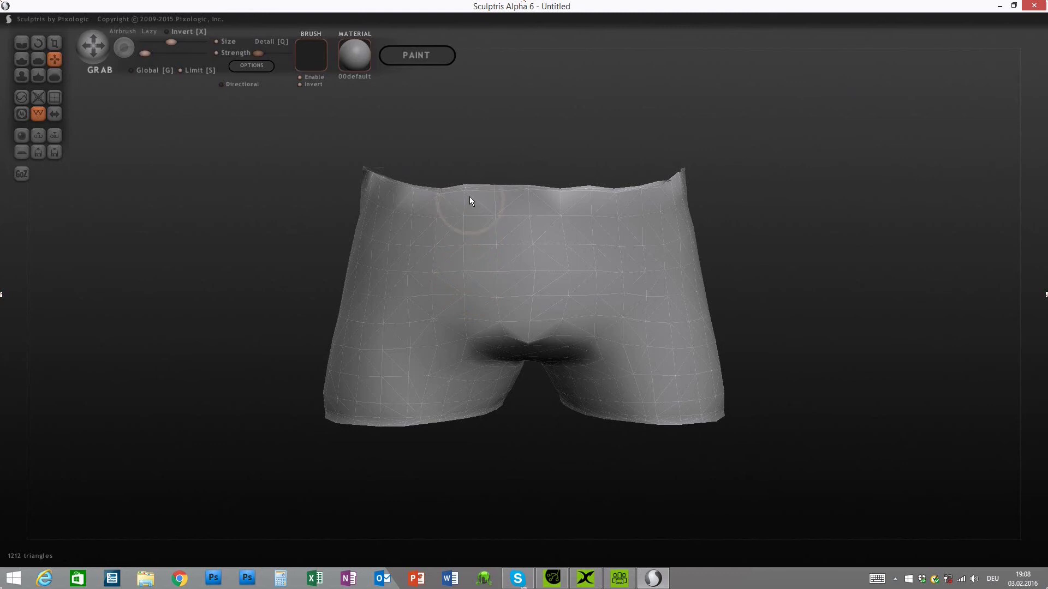
drag(474, 193, 525, 196)
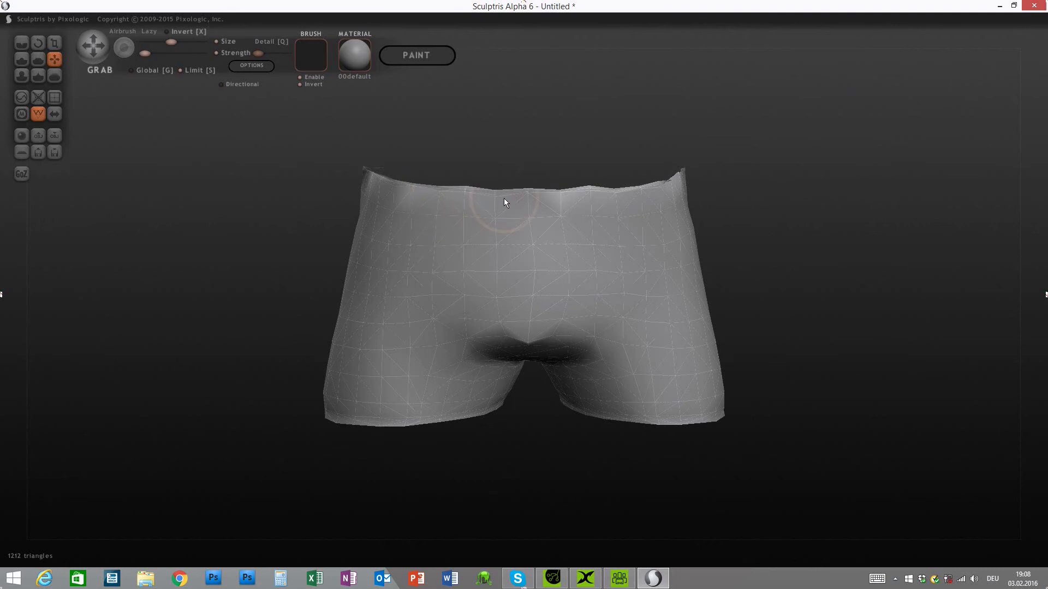
key(space)
drag(709, 206, 597, 197)
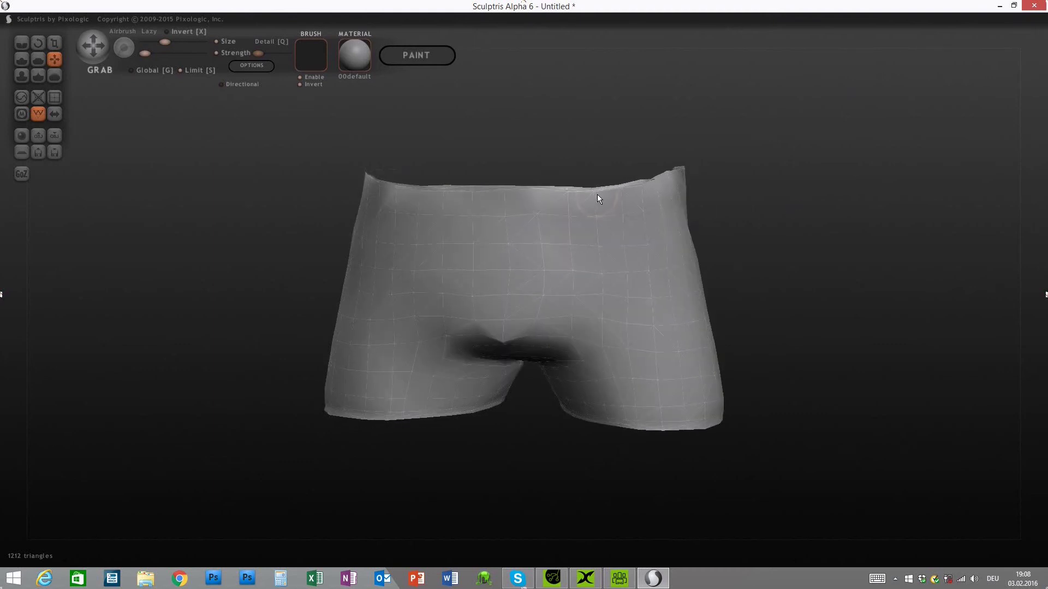
drag(698, 206, 617, 203)
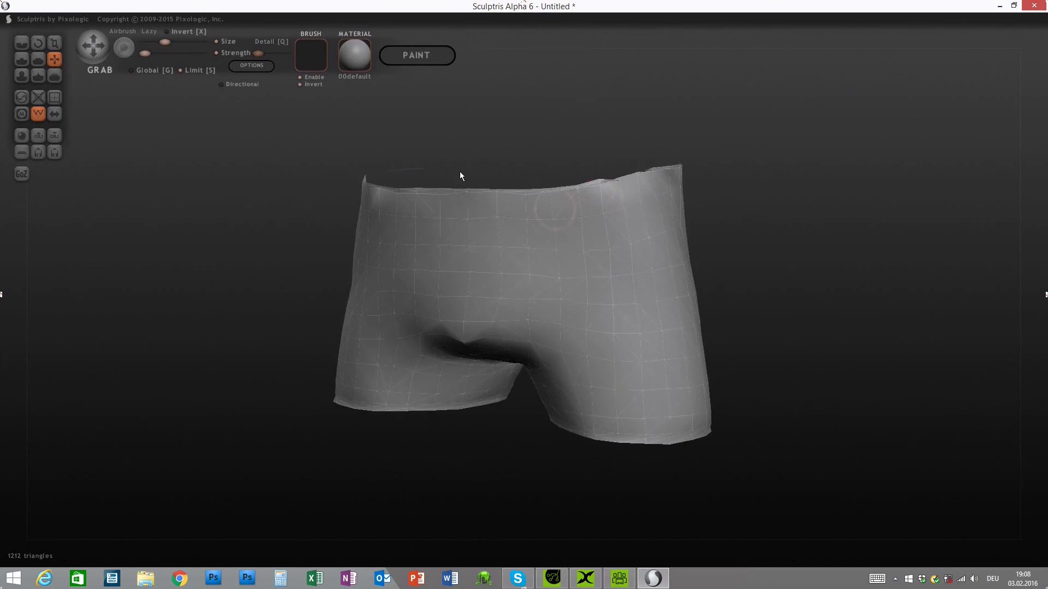
drag(460, 176, 763, 253)
drag(708, 249, 704, 296)
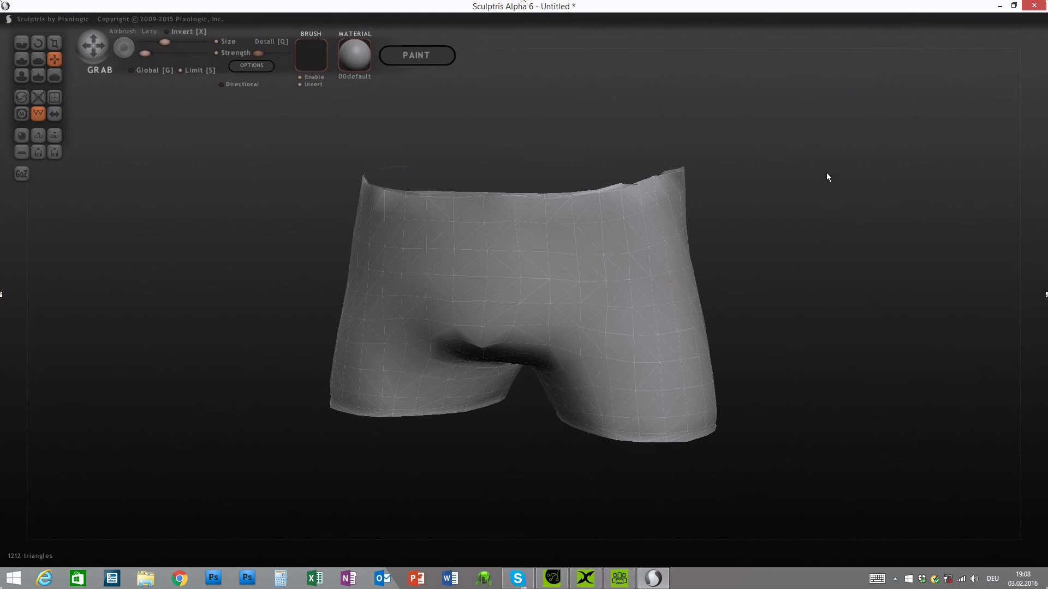
- Straighten the waistband edge along the back and sides of the boxers with a larger Grab brush
mouse_move(843, 227)
mouse_down()
mouse_move(832, 231)
mouse_move(850, 218)
mouse_move(772, 238)
mouse_move(611, 239)
mouse_move(861, 228)
mouse_move(482, 243)
mouse_move(525, 211)
mouse_move(534, 235)
mouse_move(546, 227)
mouse_move(431, 175)
mouse_up()
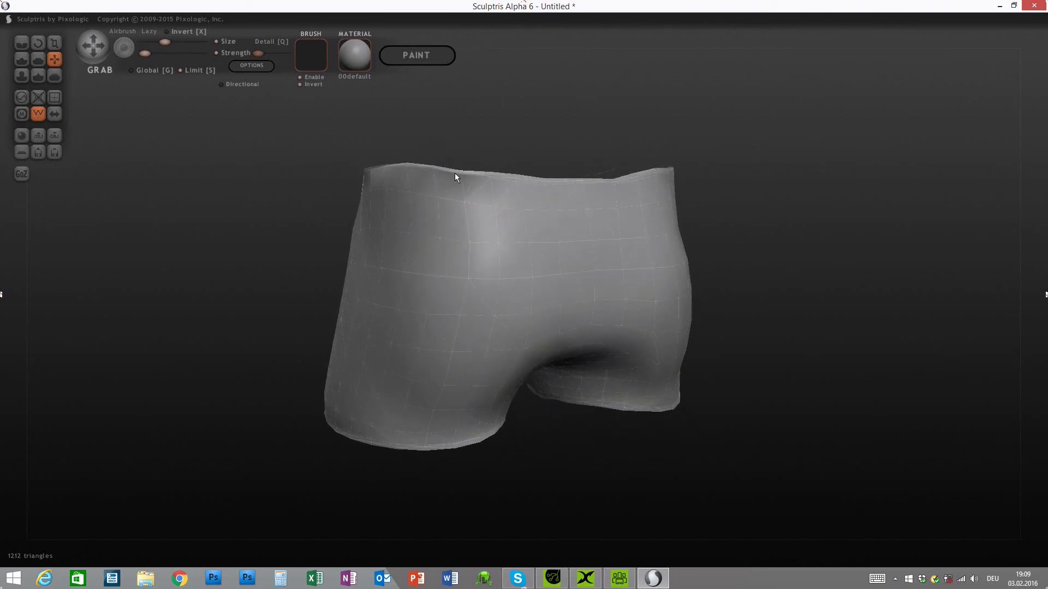
drag(830, 185, 445, 185)
key(space)
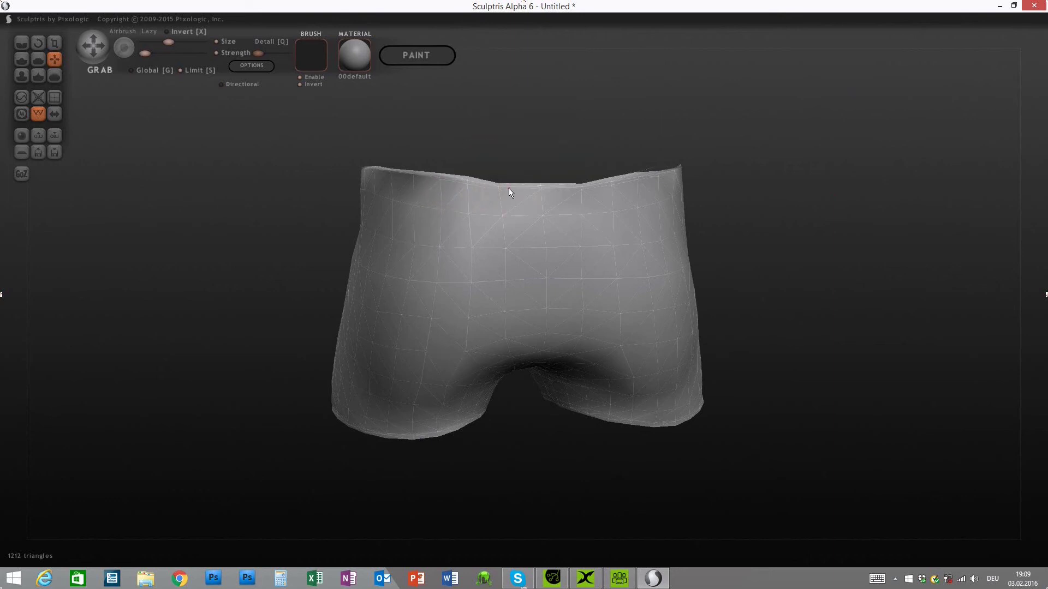
drag(508, 189, 571, 188)
drag(775, 191, 541, 192)
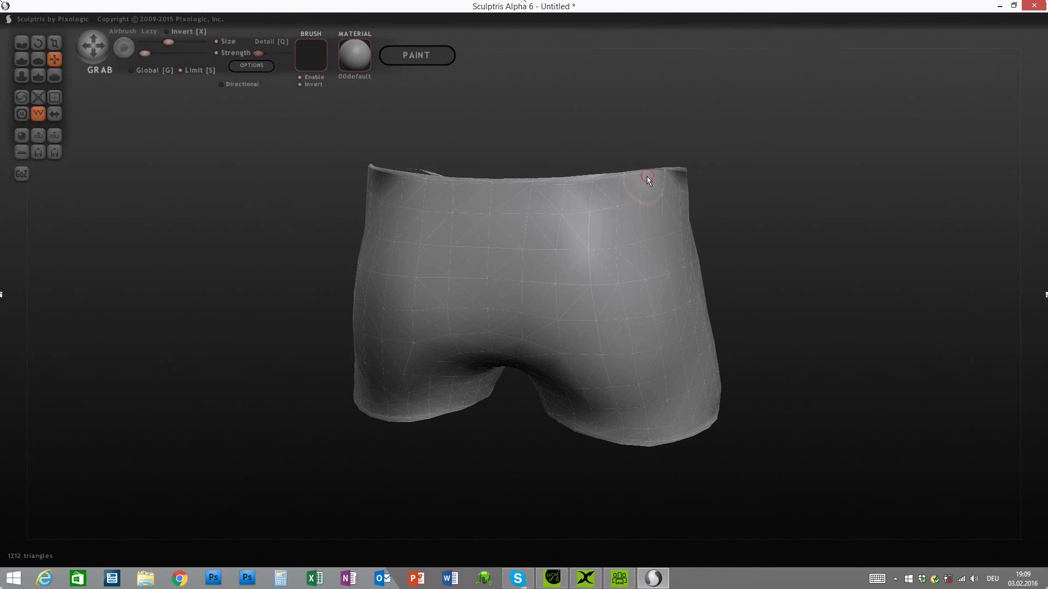
drag(868, 181, 654, 176)
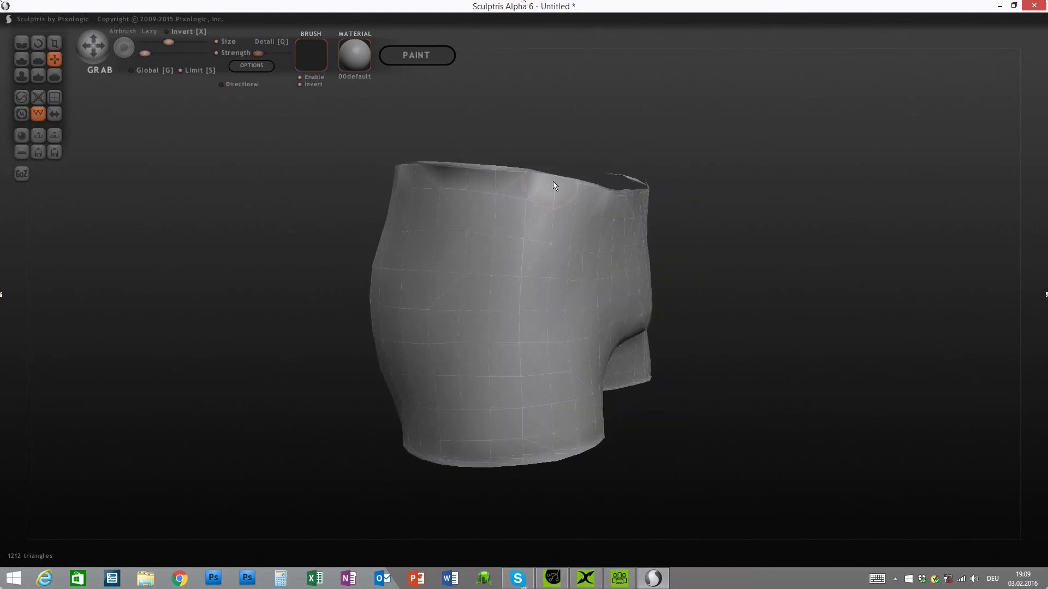
- Refine the front of the waistband with a smaller Grab brush and bring the boxers back to a frontal view
drag(798, 175, 672, 170)
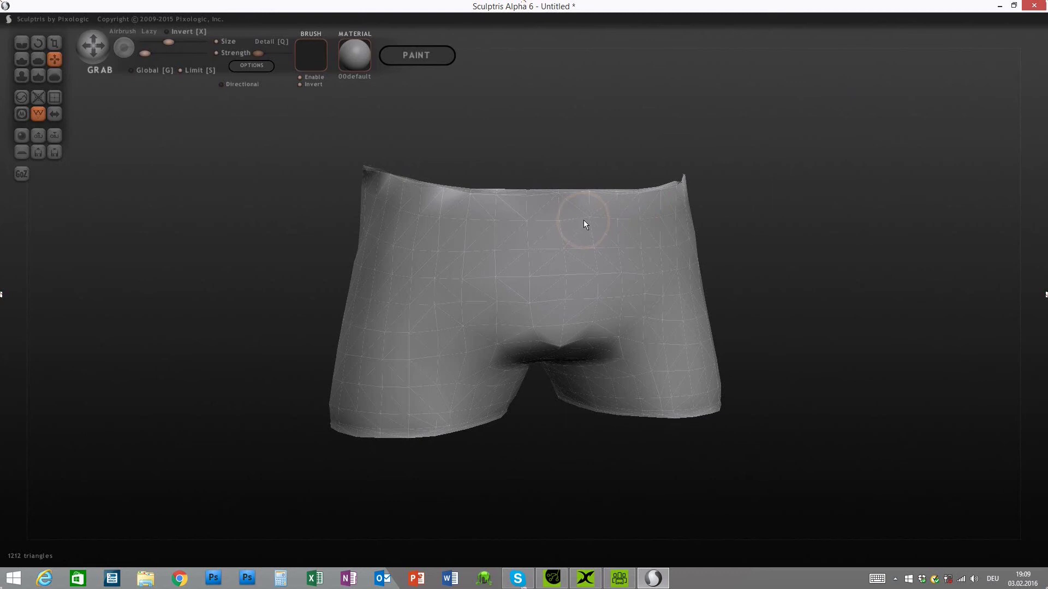
key(space)
drag(581, 230, 588, 218)
drag(828, 208, 804, 211)
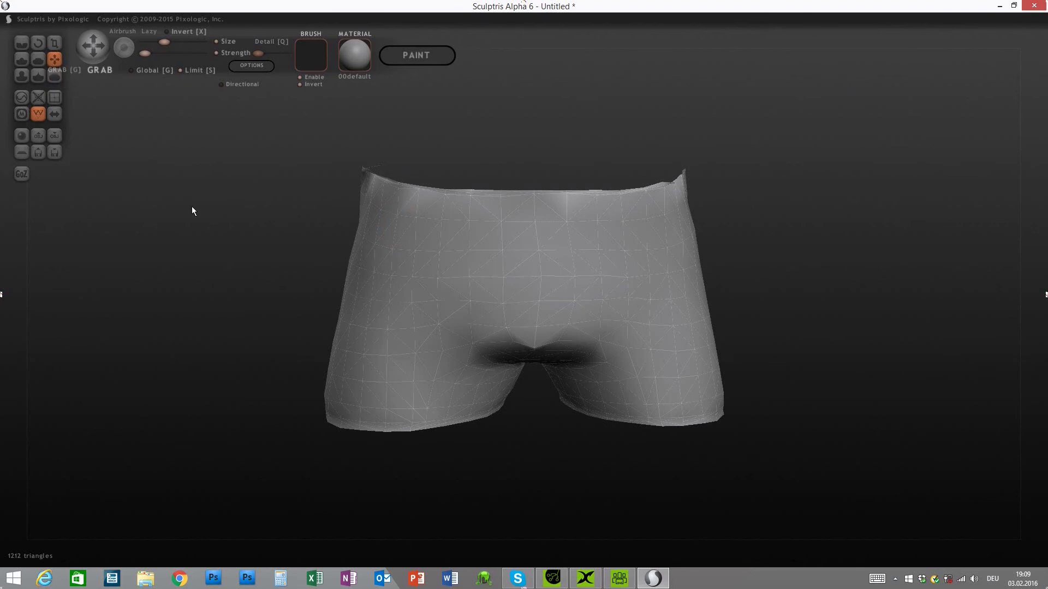
- Smooth the waistband edge around the front, sides and back of the boxers with the Smooth tool
click(54, 77)
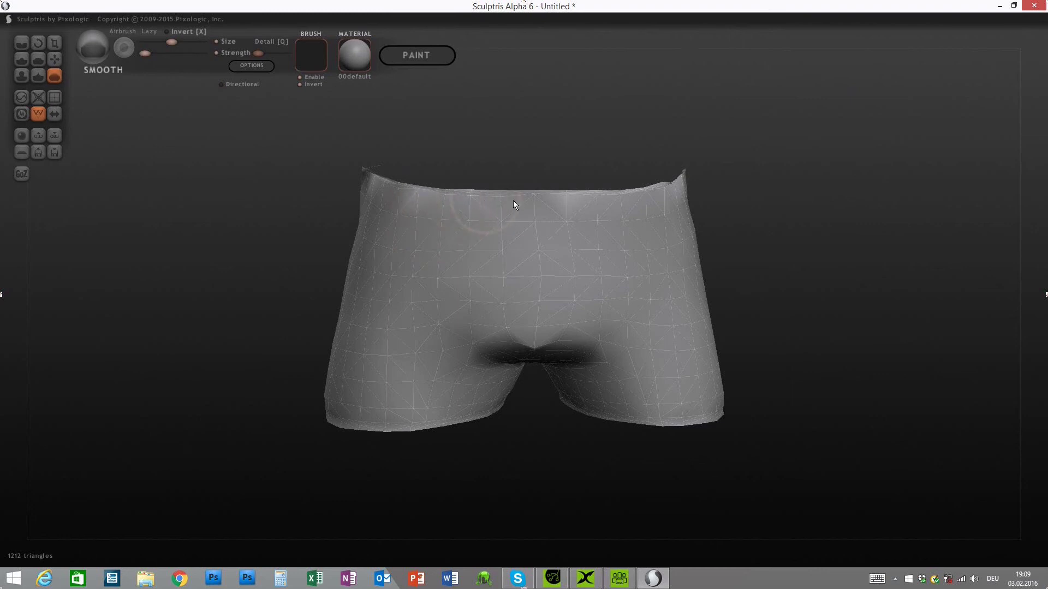
drag(290, 227, 377, 227)
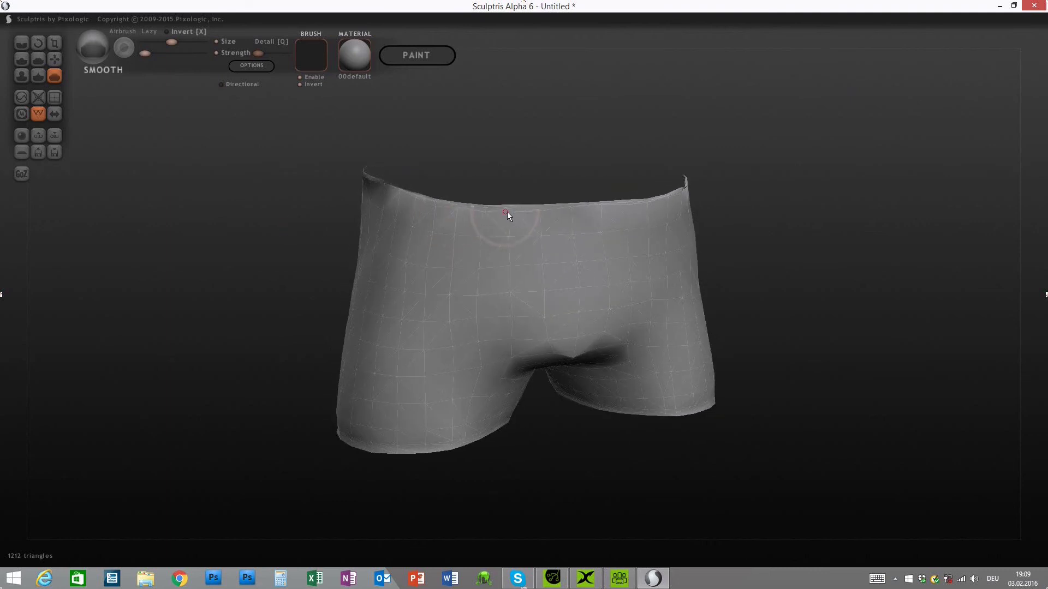
drag(801, 204, 655, 214)
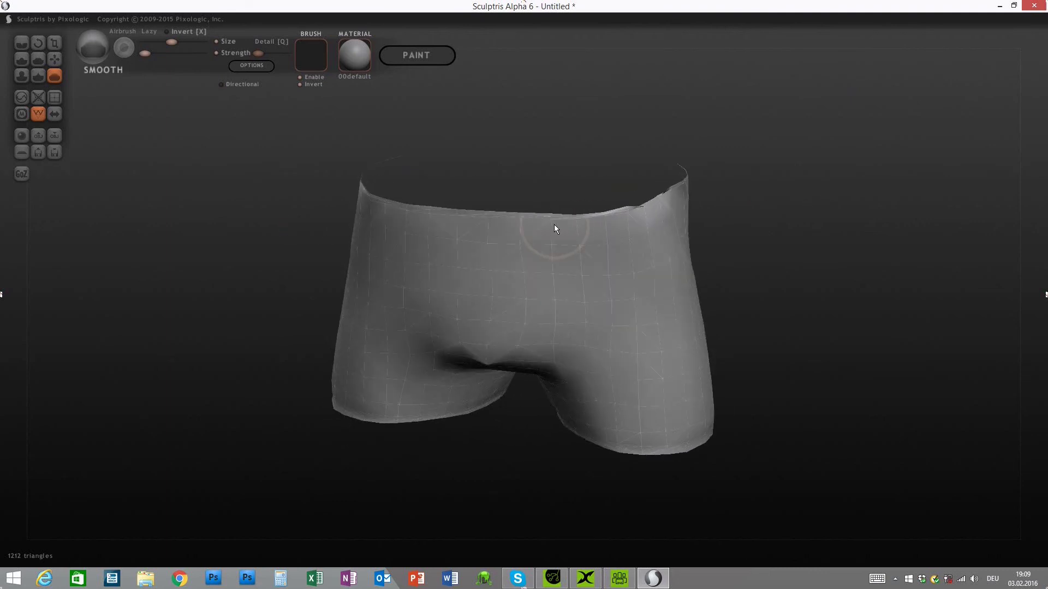
drag(748, 211, 519, 207)
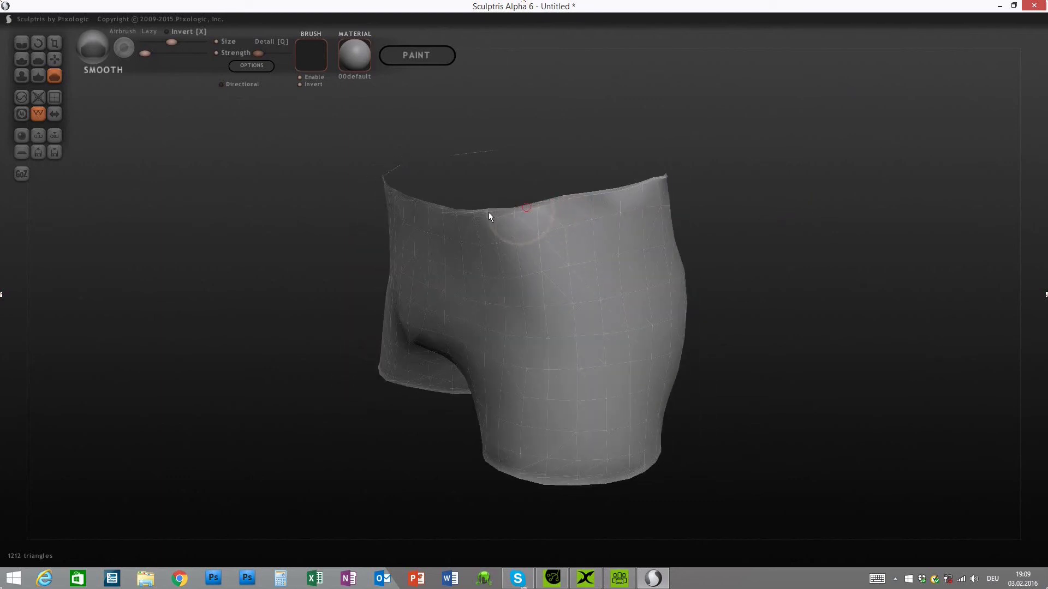
drag(791, 202, 446, 191)
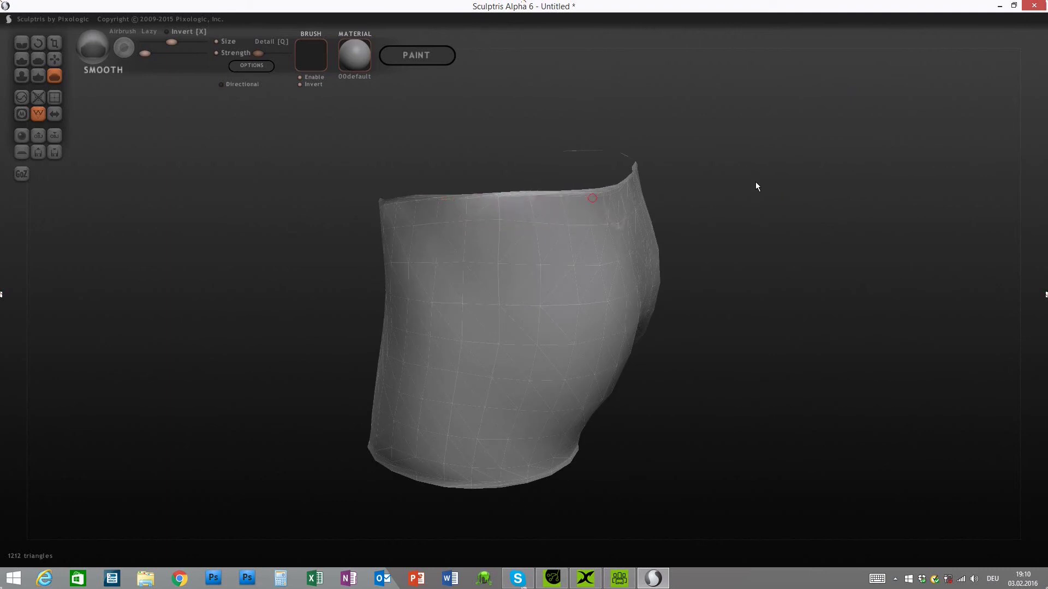
drag(756, 187, 480, 205)
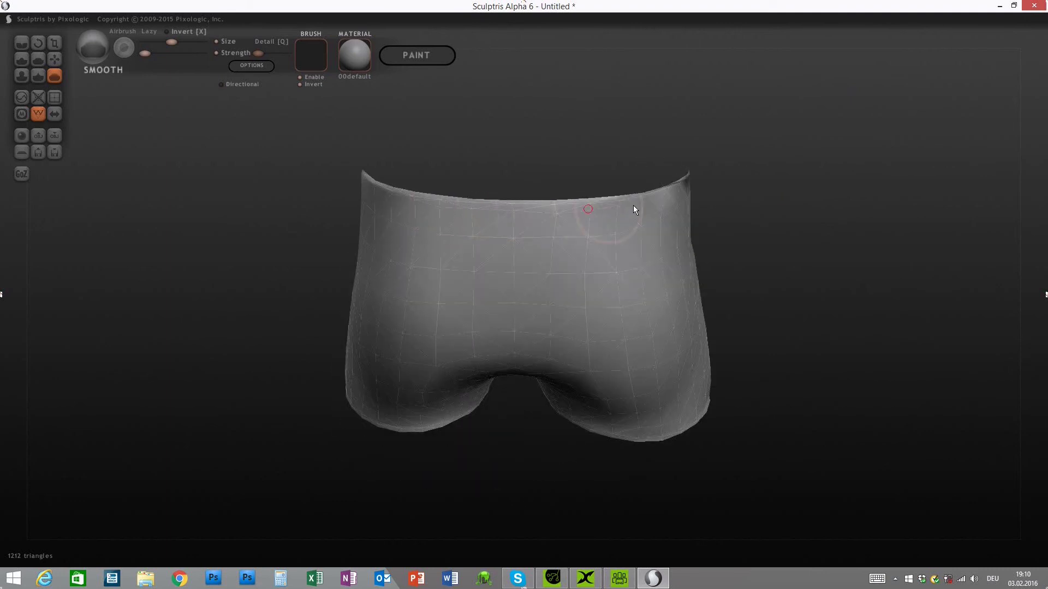
drag(702, 197, 515, 205)
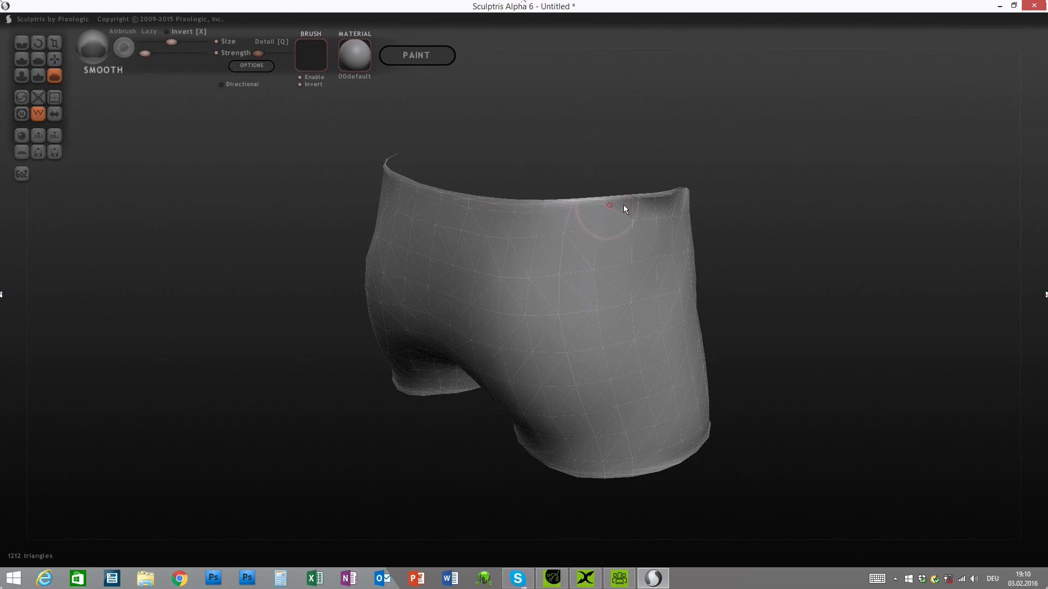
drag(709, 196, 484, 218)
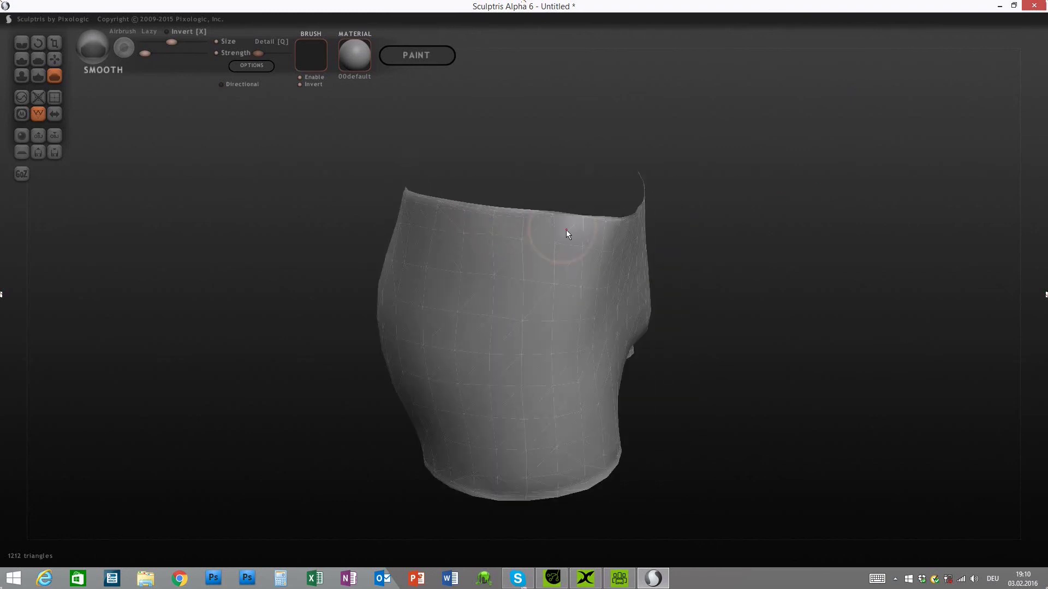
- Smooth the remaining uneven spots along the front and side waistband of the boxers with the Smooth tool
drag(683, 225, 551, 206)
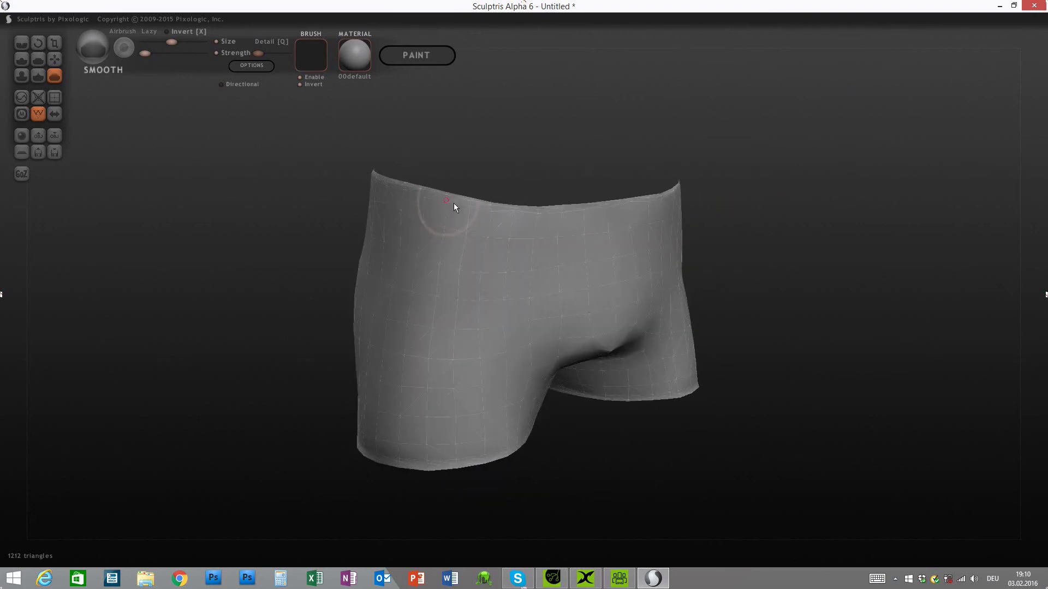
drag(757, 198, 568, 197)
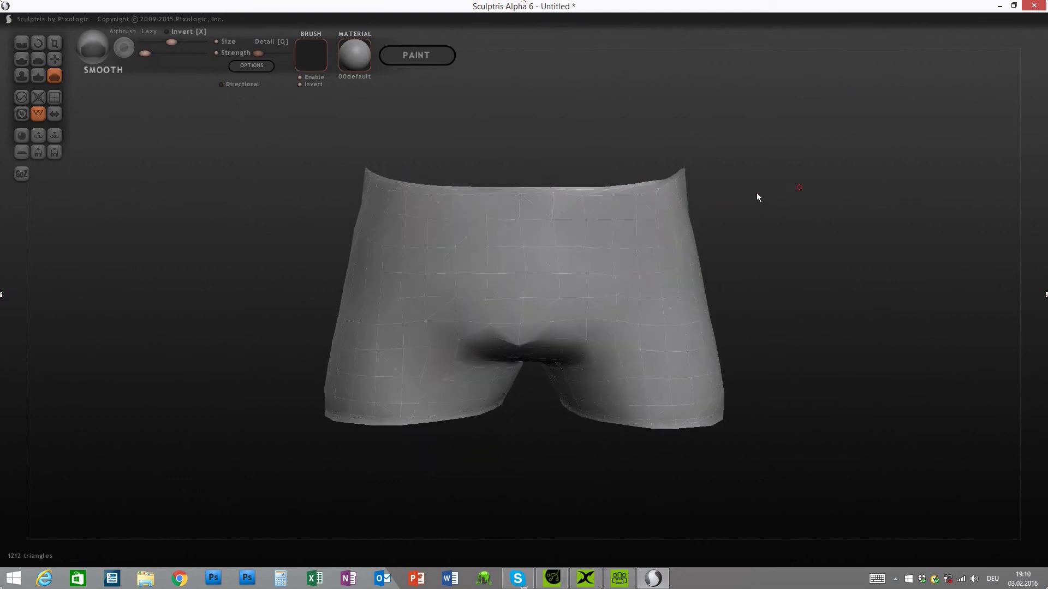
drag(758, 194, 623, 193)
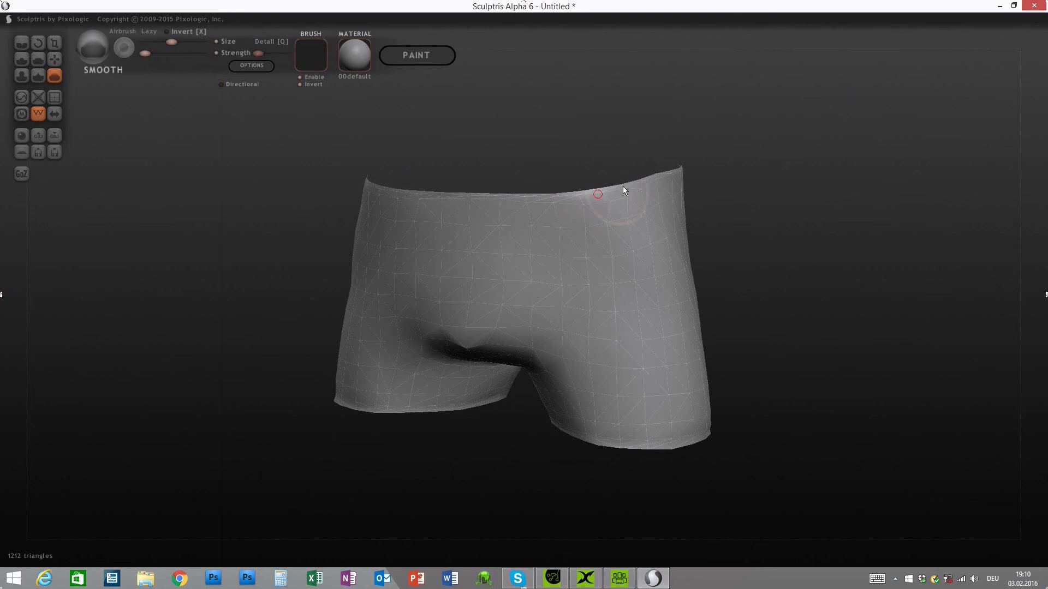
drag(704, 191, 550, 188)
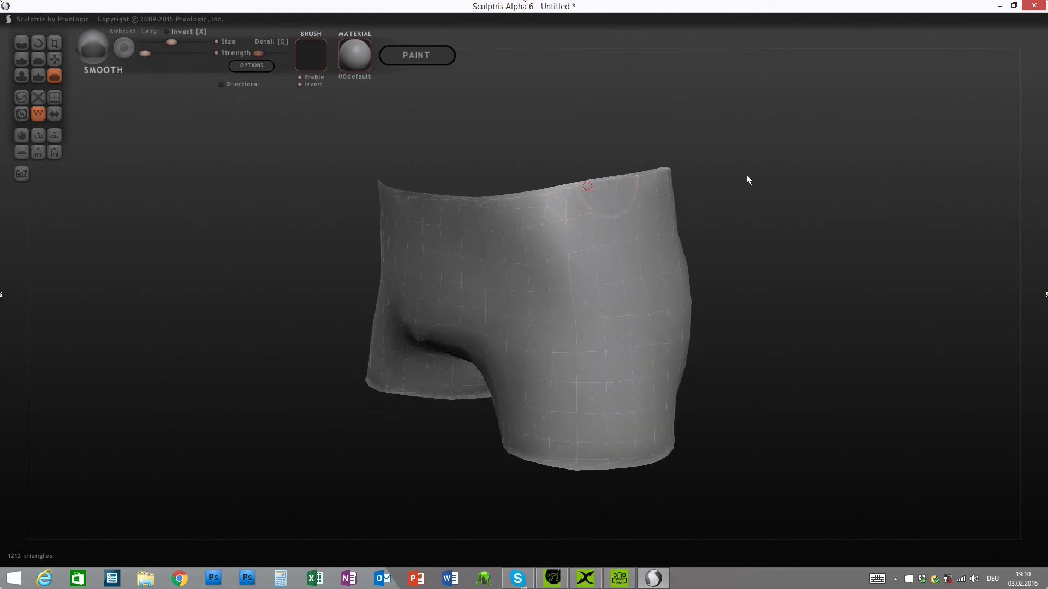
drag(788, 175, 626, 188)
drag(485, 223, 483, 300)
mouse_move(797, 271)
mouse_down()
mouse_move(932, 237)
mouse_move(840, 234)
mouse_move(613, 330)
mouse_move(536, 310)
mouse_up()
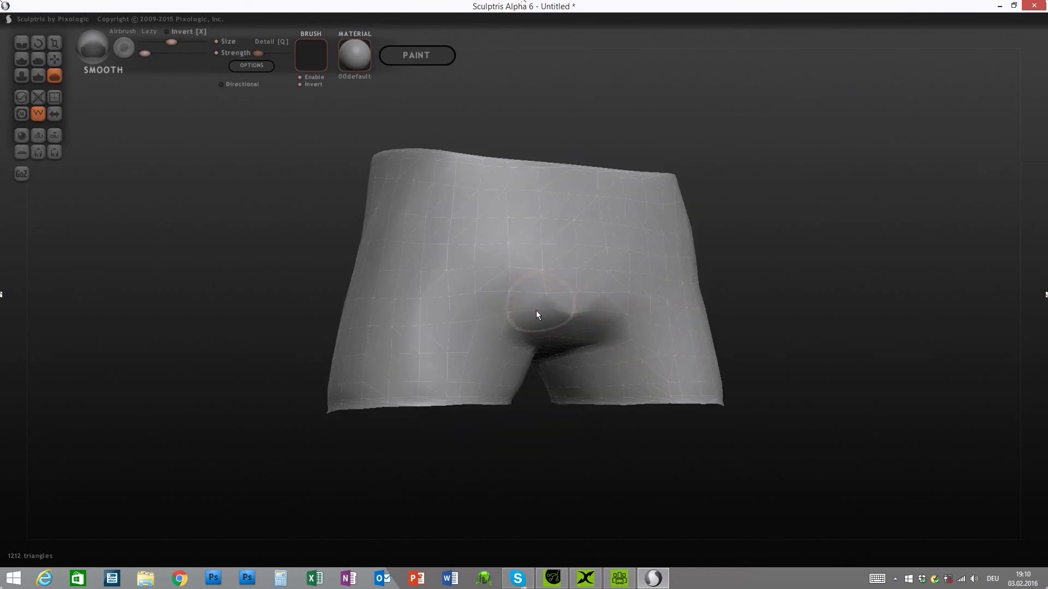
drag(753, 295, 780, 270)
scroll(868, 248, down, 3)
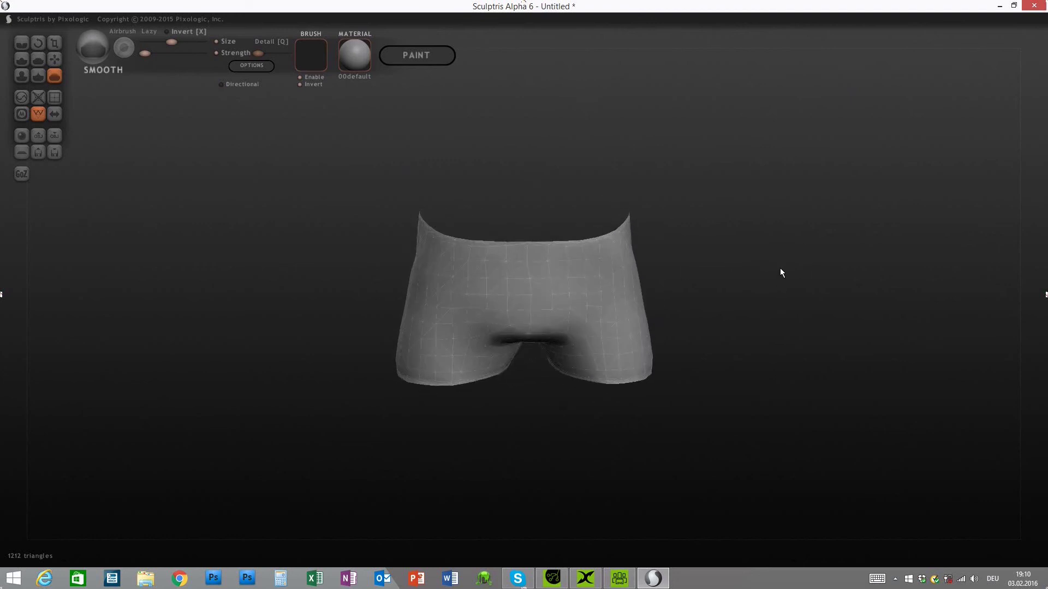
- Export the reshaped boxers to the Desktop in Wavefront OBJ format, overwriting Boxers.obj
click(55, 137)
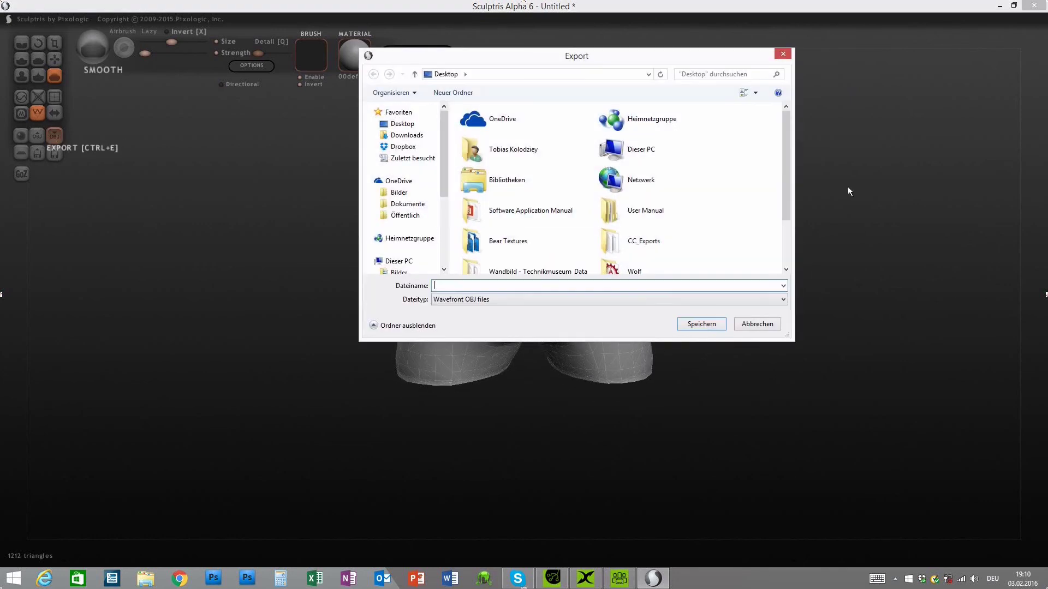
scroll(785, 129, down, 2)
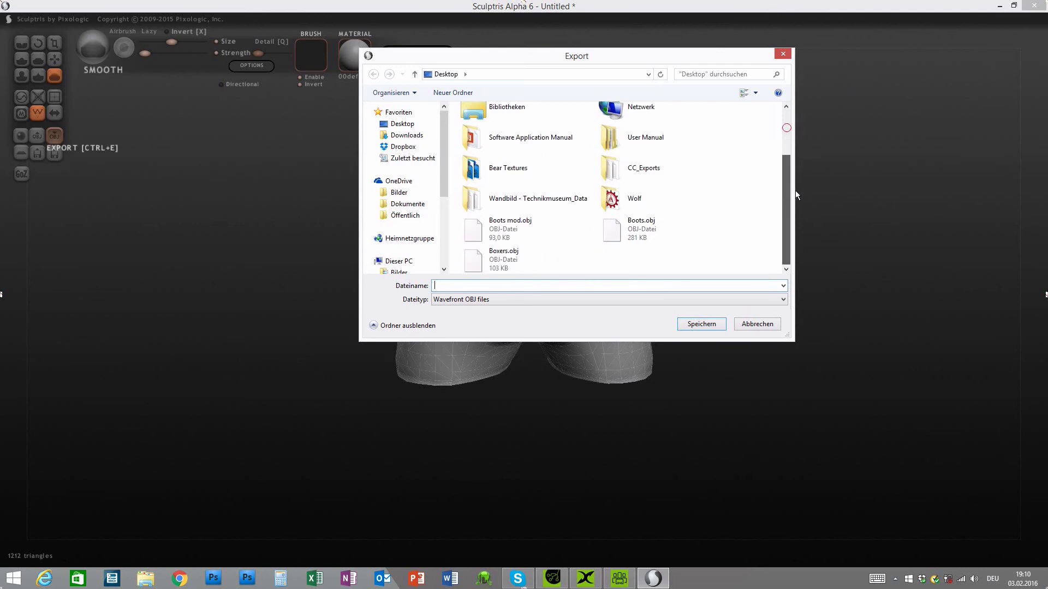
click(499, 268)
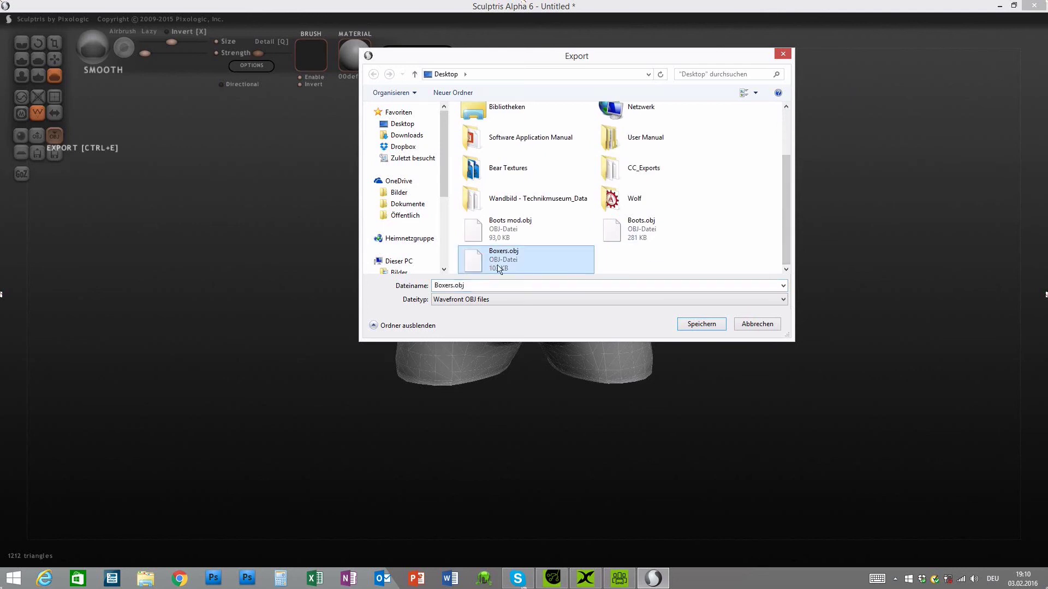
click(701, 326)
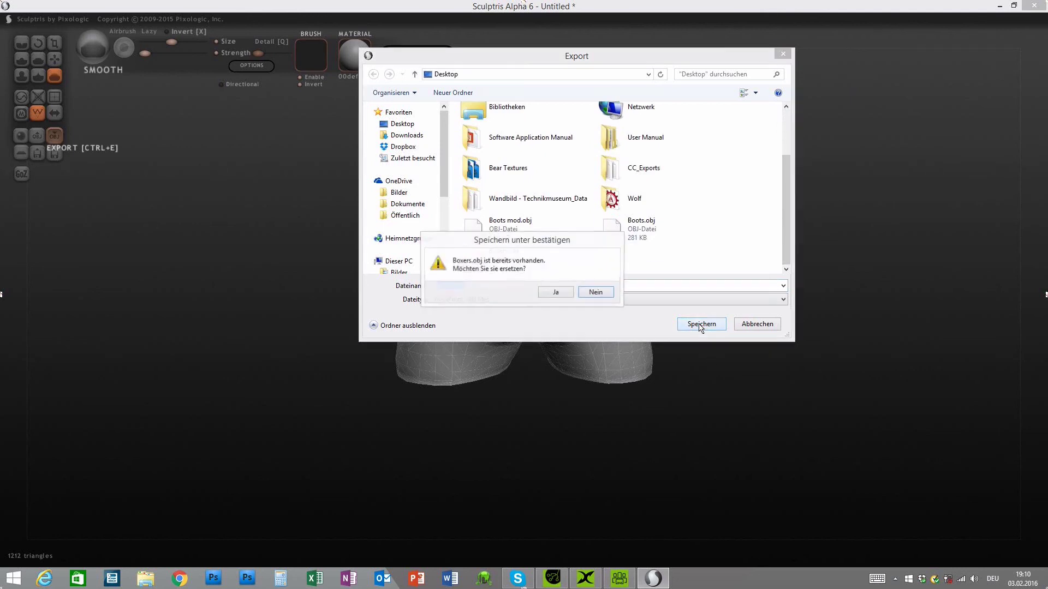
click(555, 293)
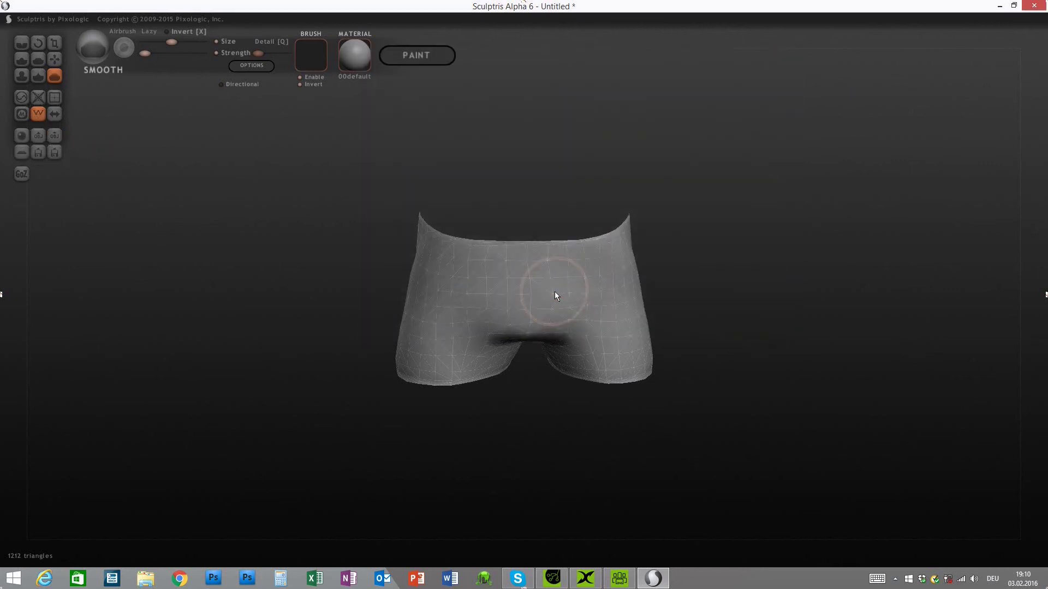
- Switch to 3DXchange and replace the avatar's boxers mesh with Boxers.obj, using the default mesh and keeping the original UV
click(581, 580)
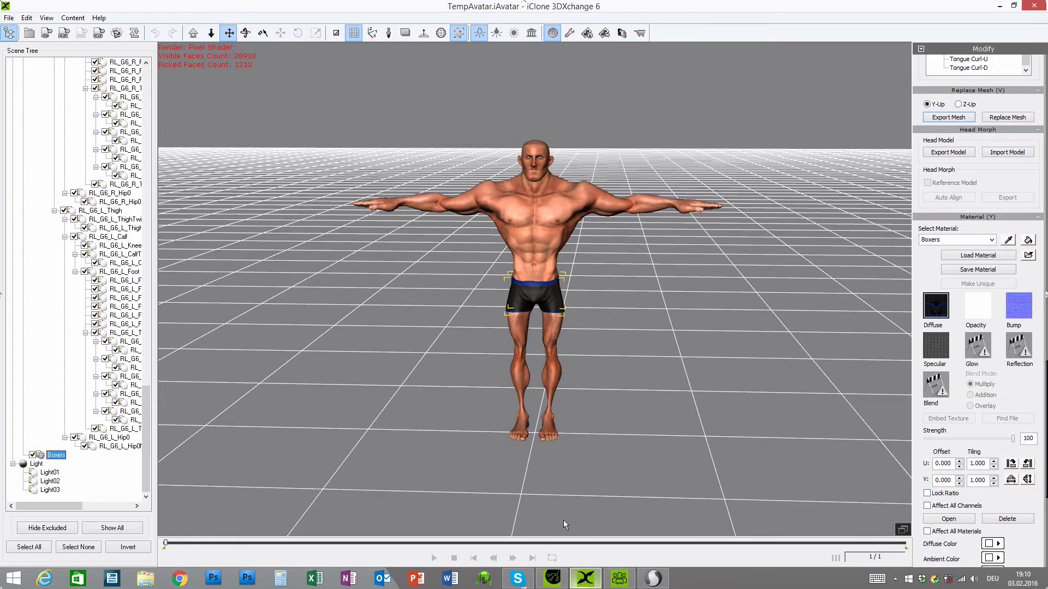
scroll(675, 366, up, 5)
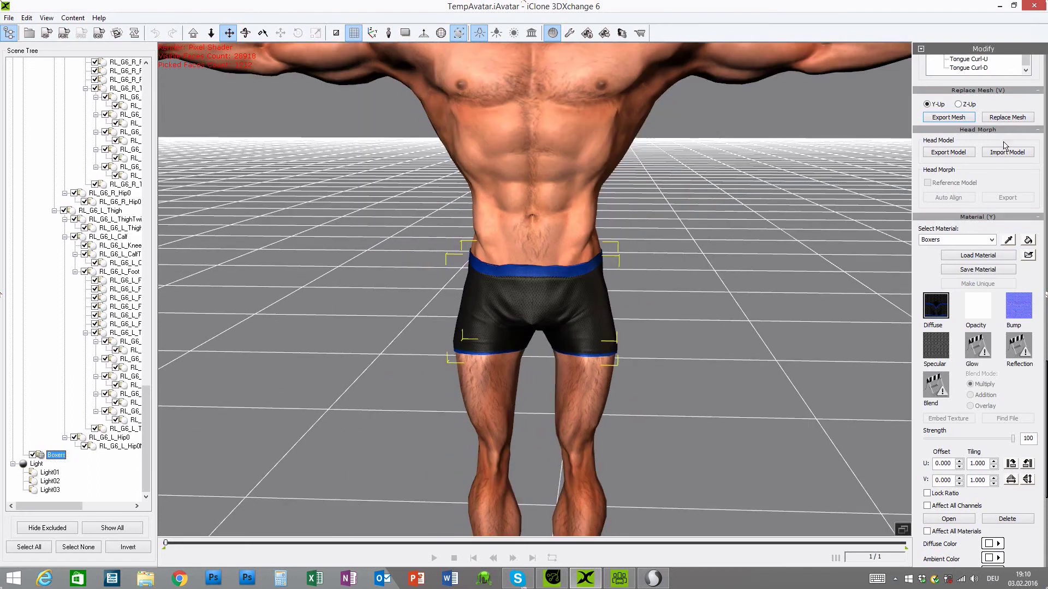
click(1009, 118)
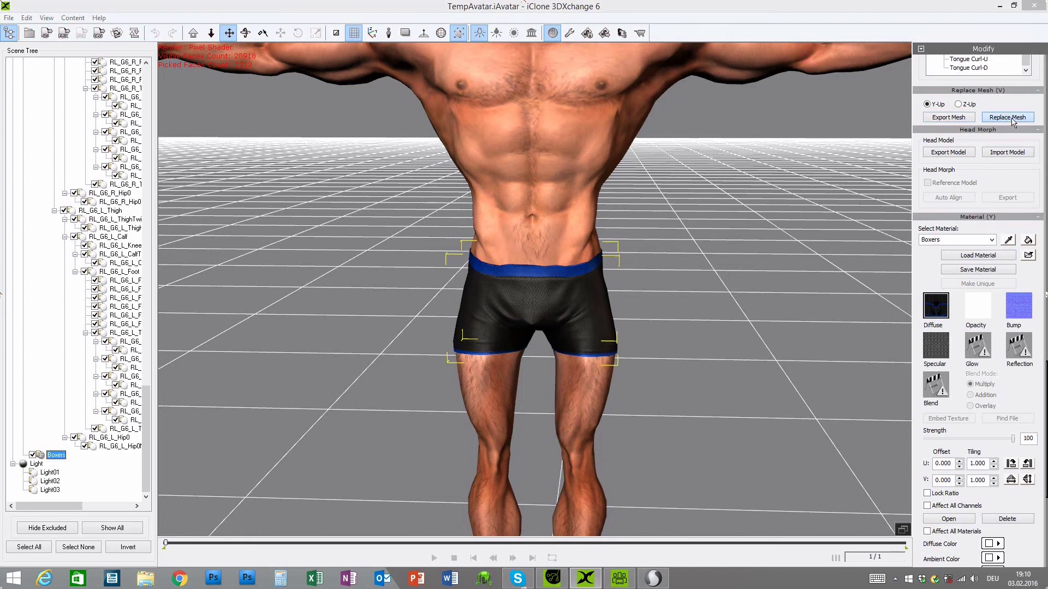
scroll(850, 229, down, 1)
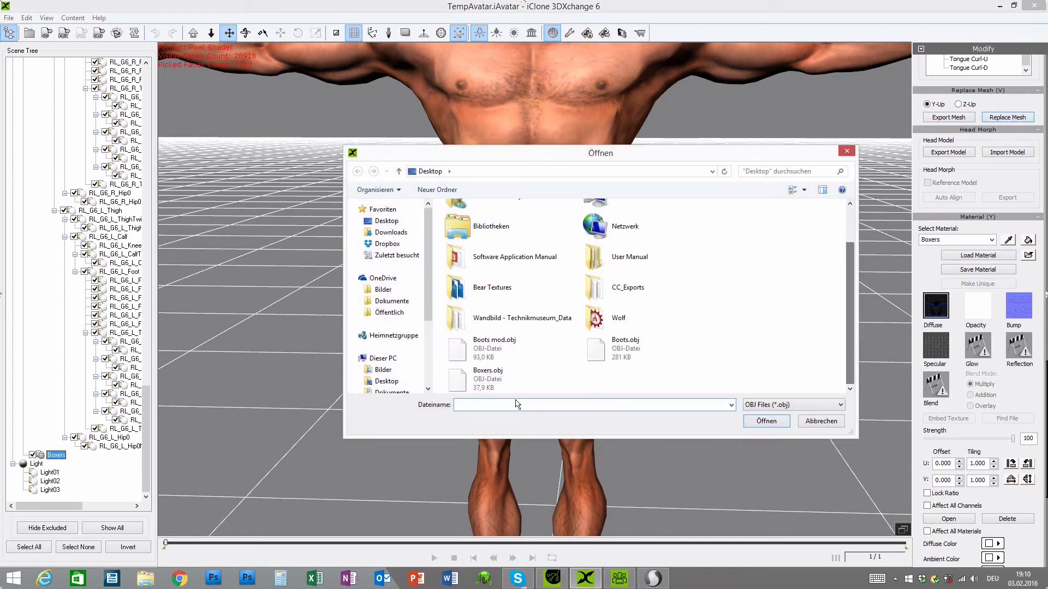
click(475, 380)
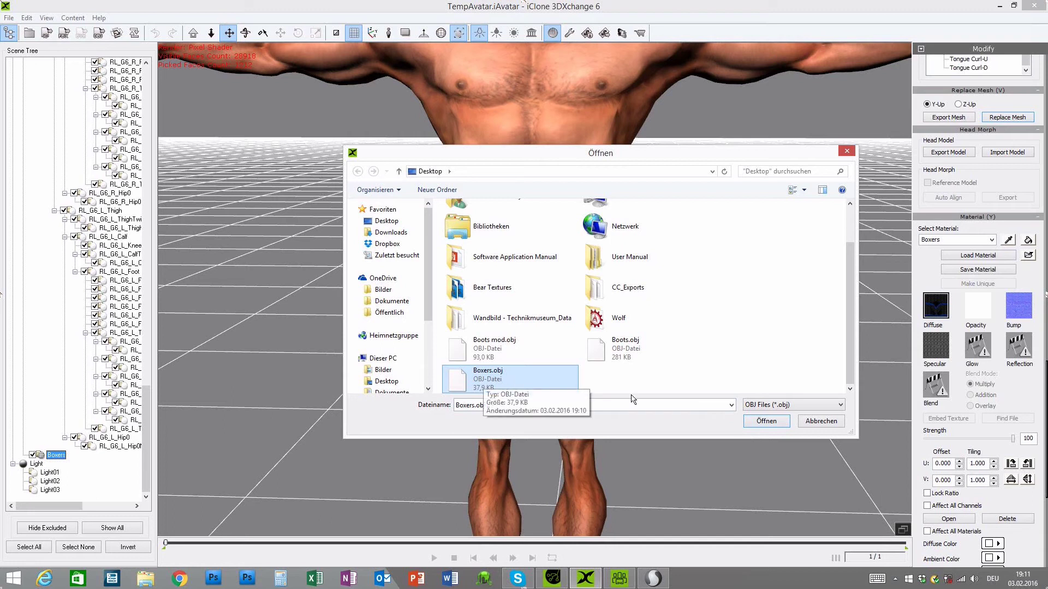
click(766, 422)
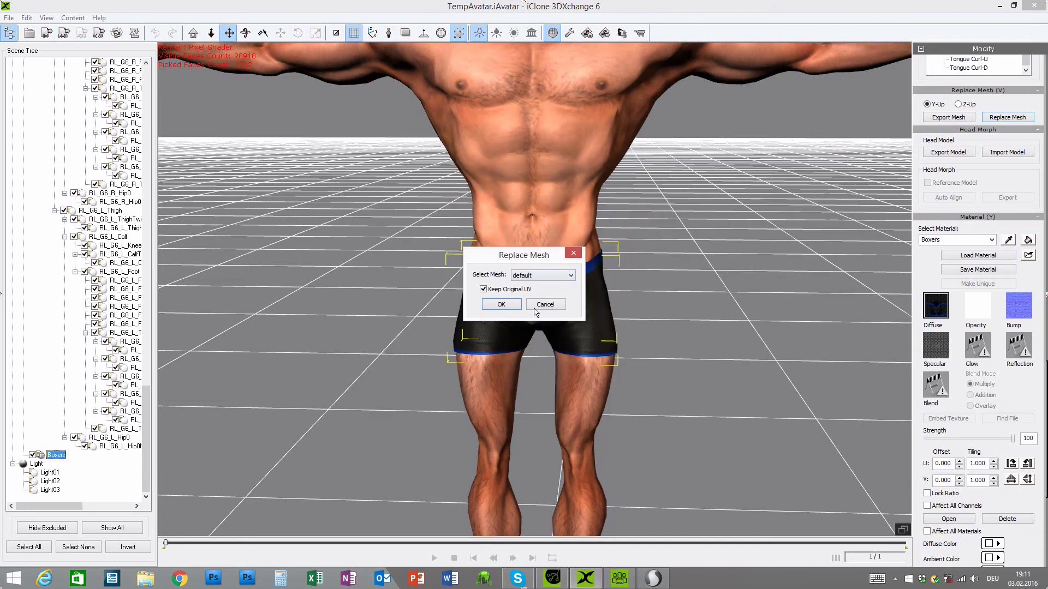
drag(514, 257, 398, 237)
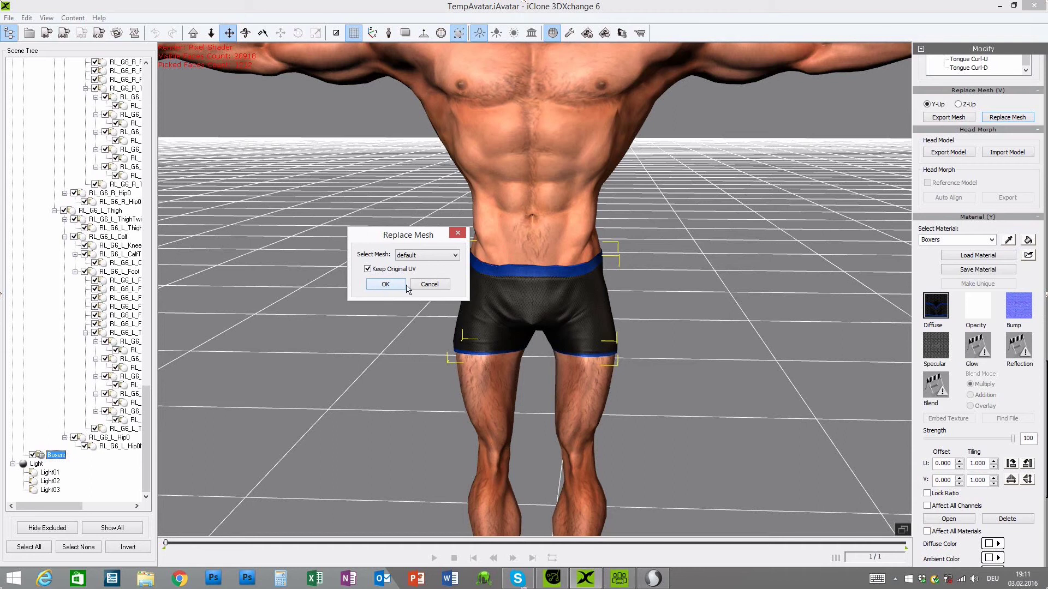
click(387, 284)
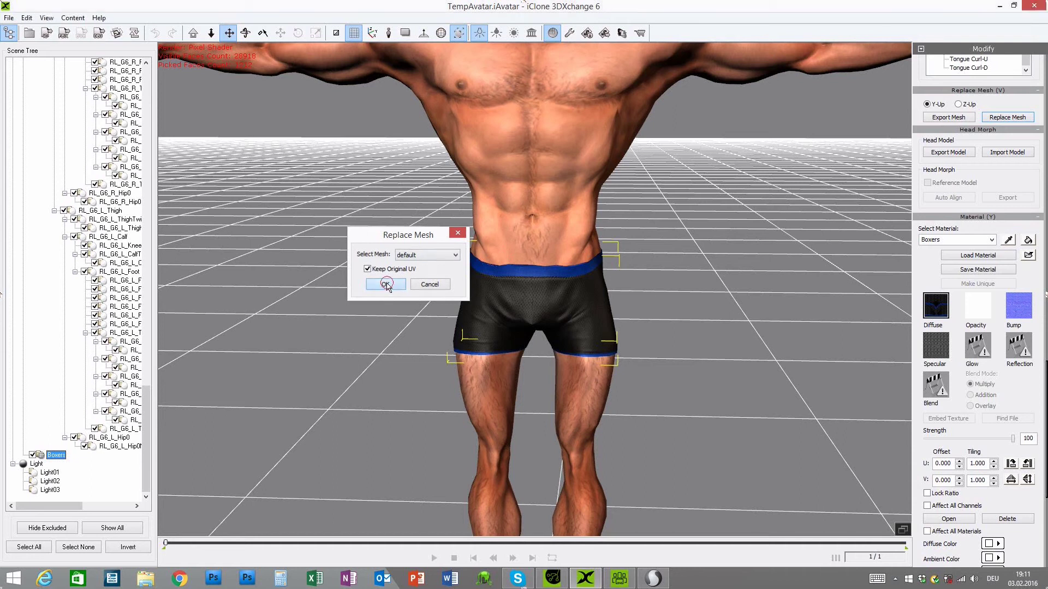
- Examine how the replaced boxers' waistband fits the avatar's body at the front, sides and back
right_drag(685, 414, 716, 394)
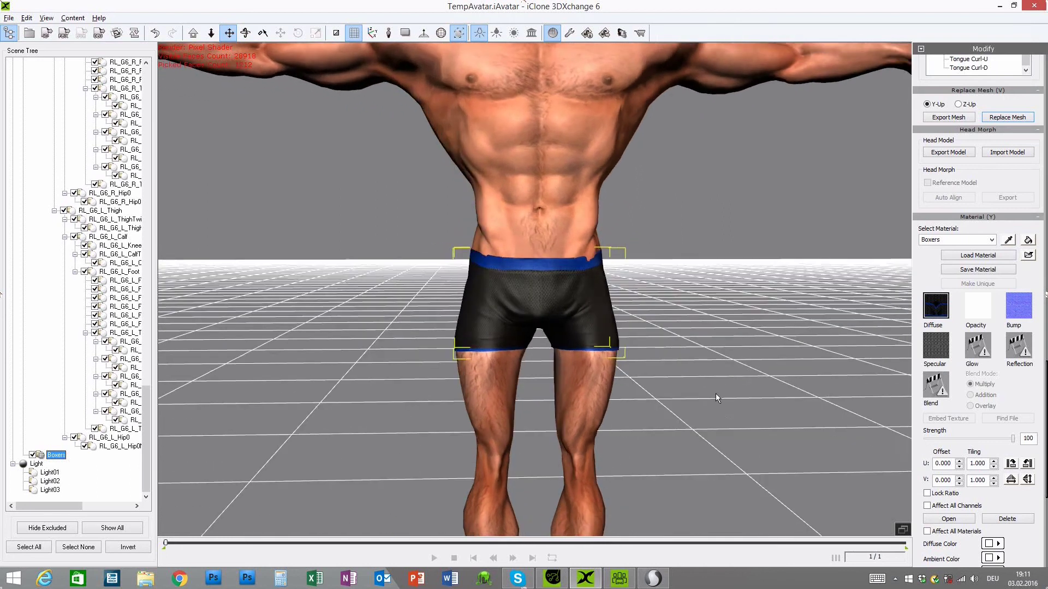
scroll(715, 394, up, 3)
scroll(467, 259, up, 3)
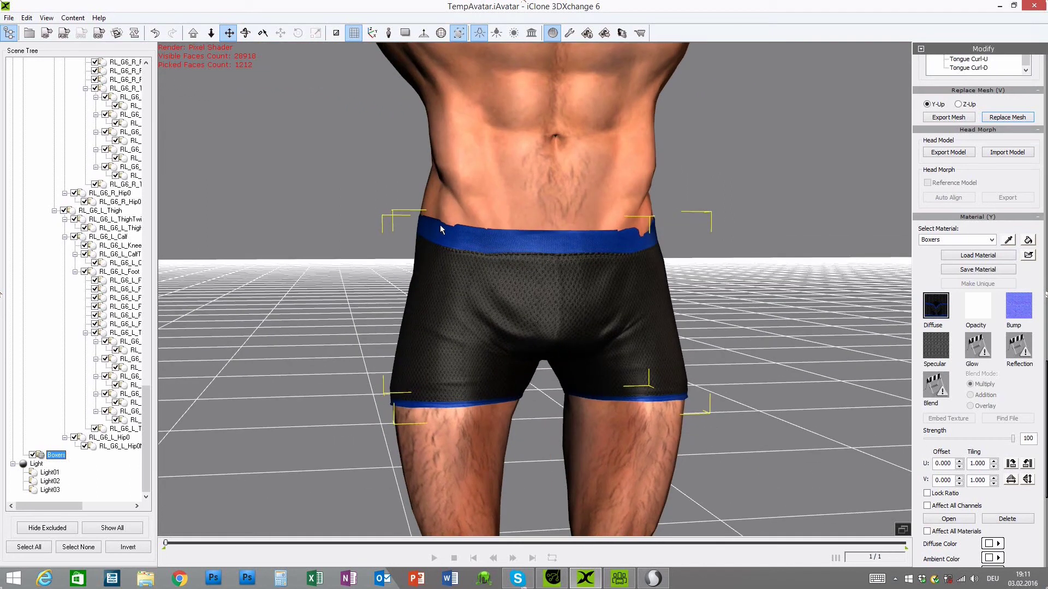
right_drag(783, 296, 613, 227)
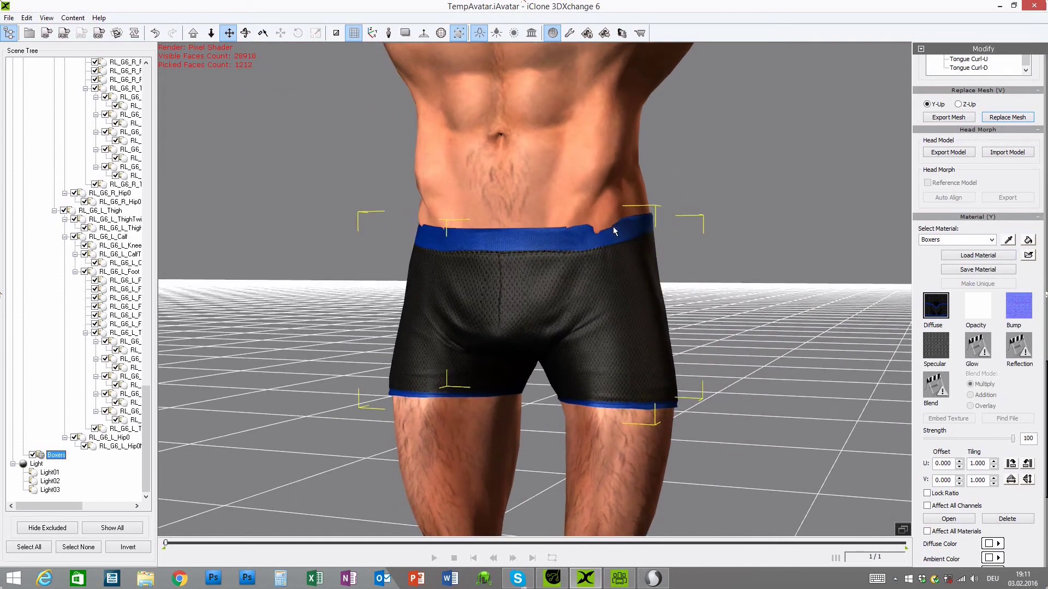
right_drag(689, 208, 634, 217)
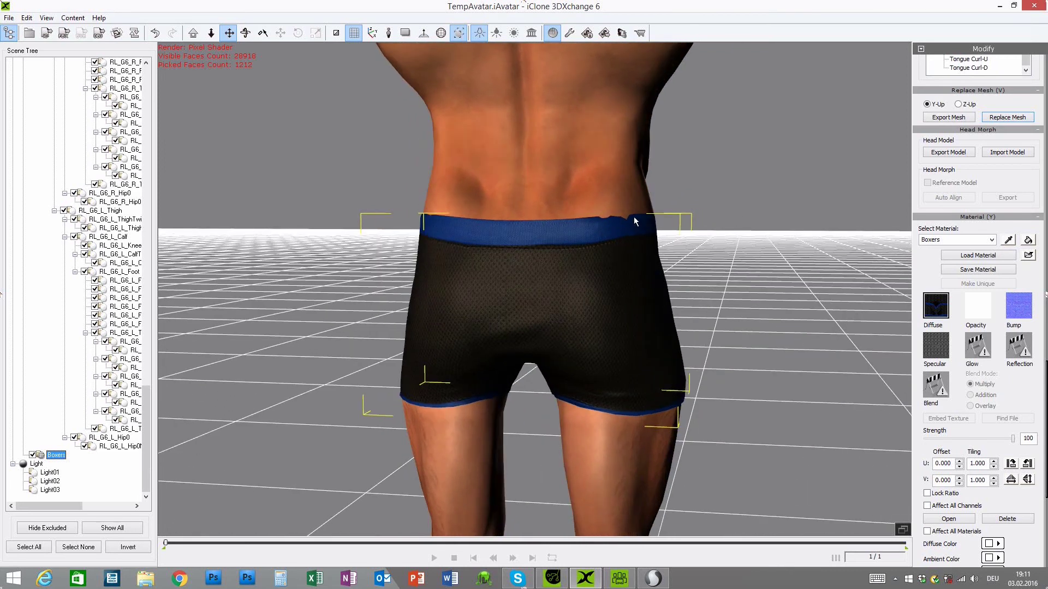
right_drag(551, 227, 605, 253)
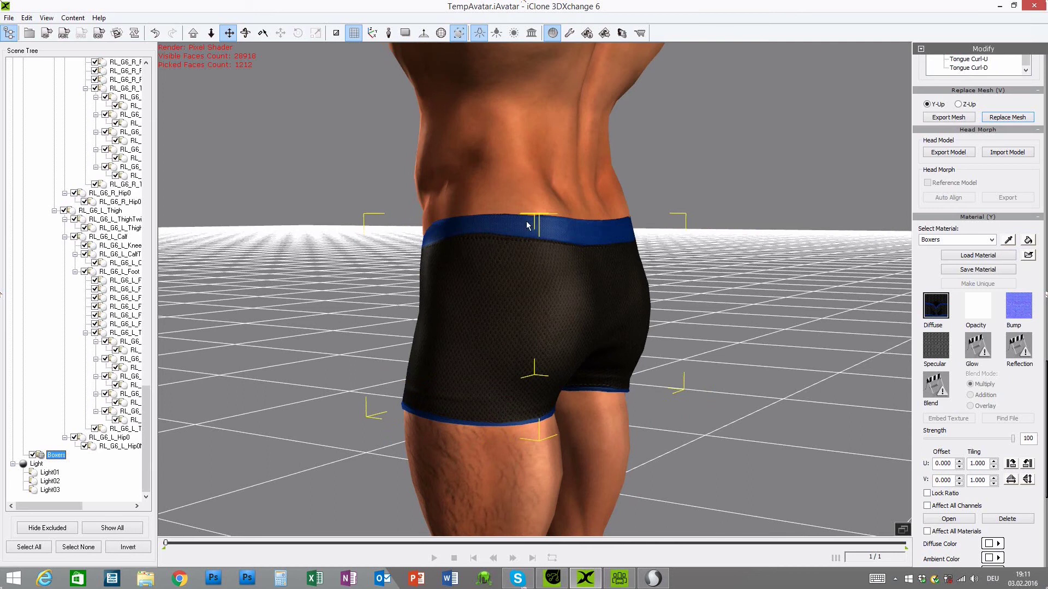
mouse_move(339, 262)
right_down()
mouse_move(789, 297)
mouse_move(696, 309)
mouse_move(709, 319)
mouse_move(431, 292)
mouse_move(755, 328)
mouse_move(469, 294)
mouse_move(703, 311)
mouse_move(743, 297)
right_up()
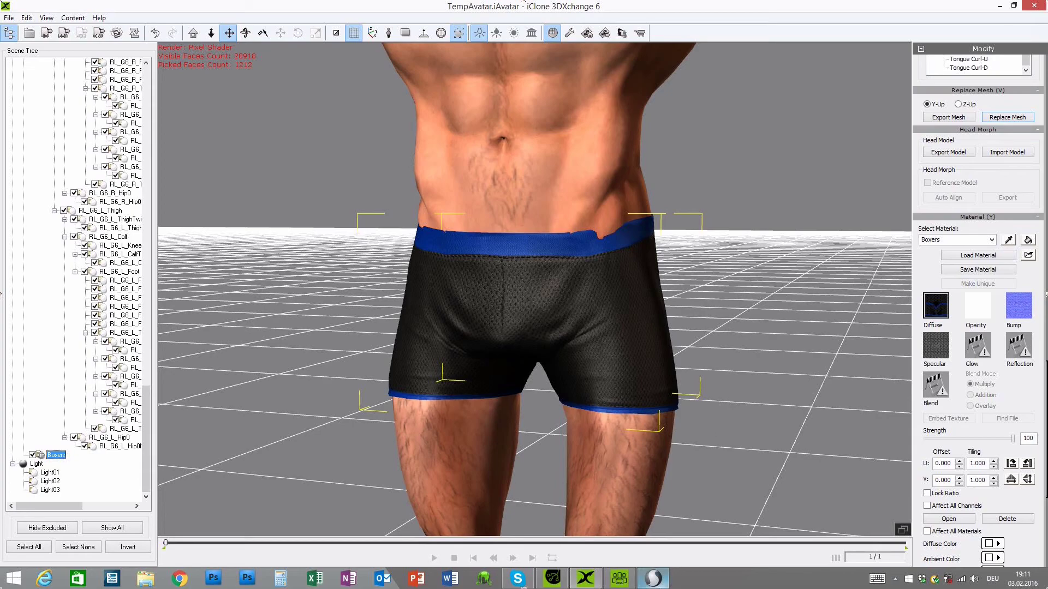
- Switch to Sculptris and activate the Grab tool for the side of the boxers' waistband
click(653, 578)
scroll(322, 371, up, 3)
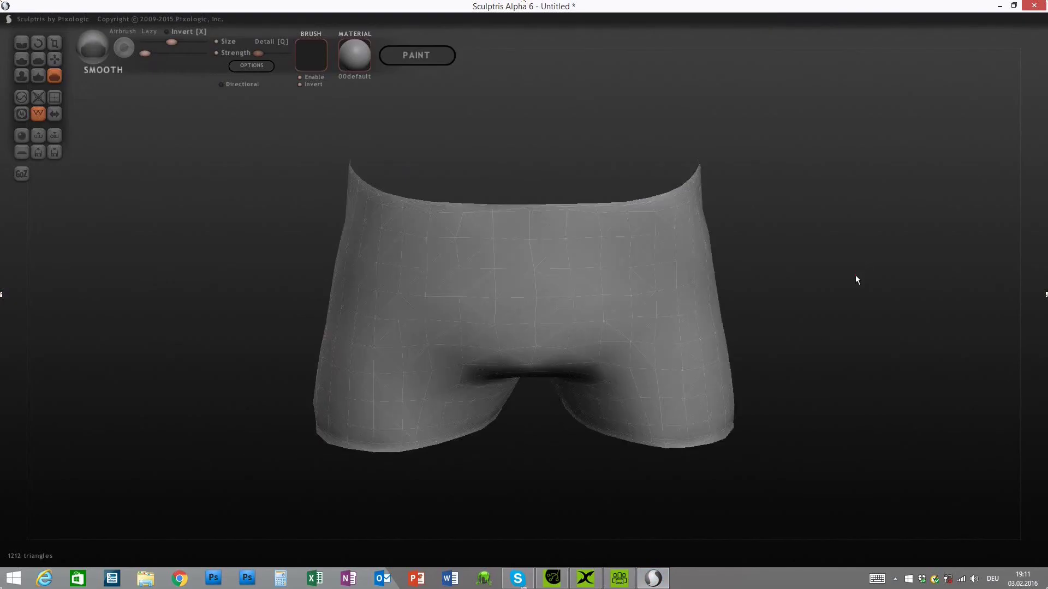
right_drag(855, 277, 768, 300)
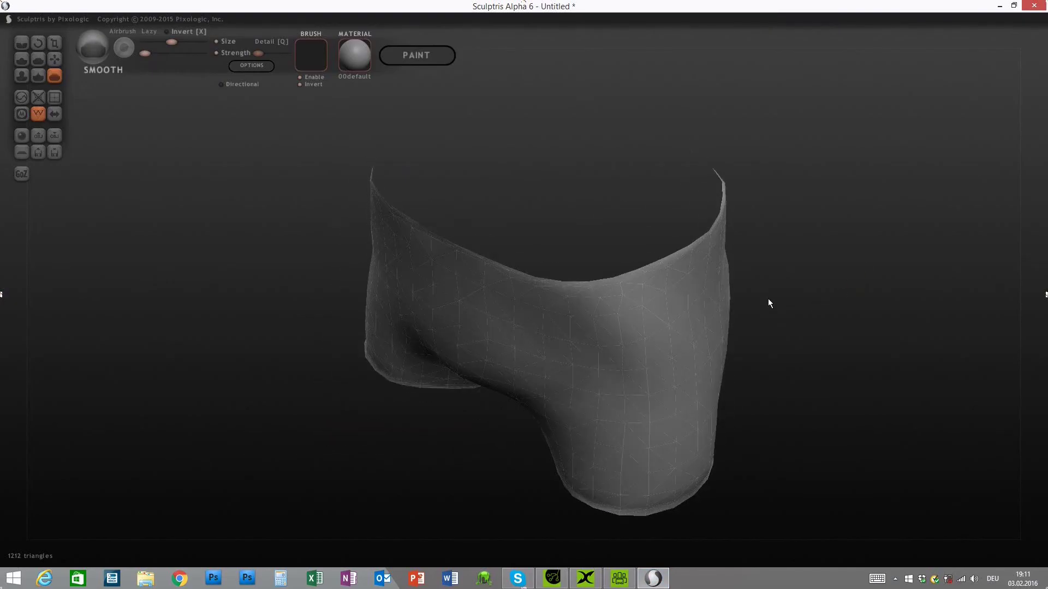
click(54, 59)
key(space)
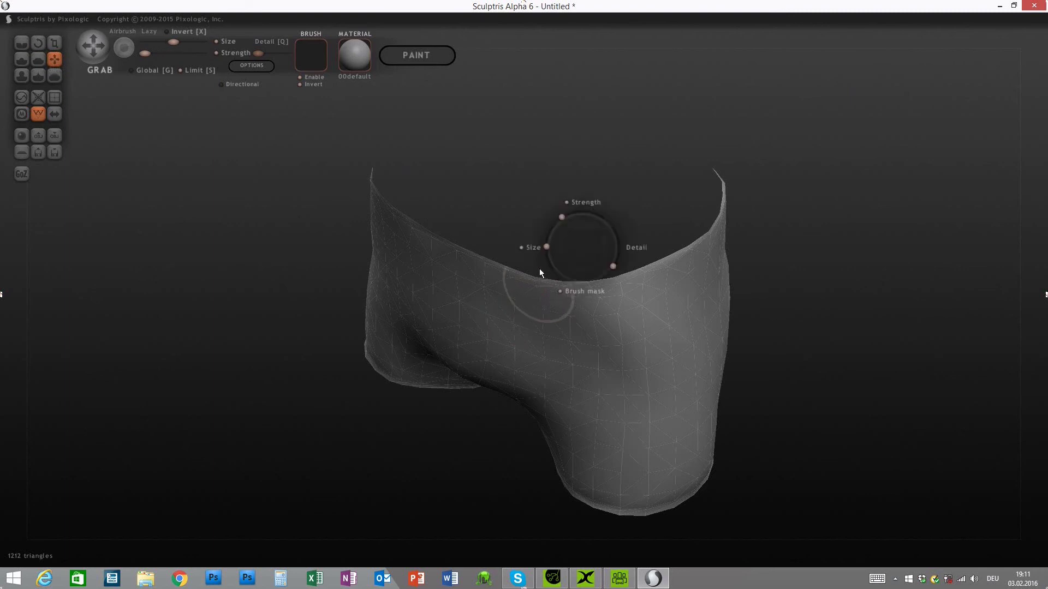
right_drag(252, 299, 307, 306)
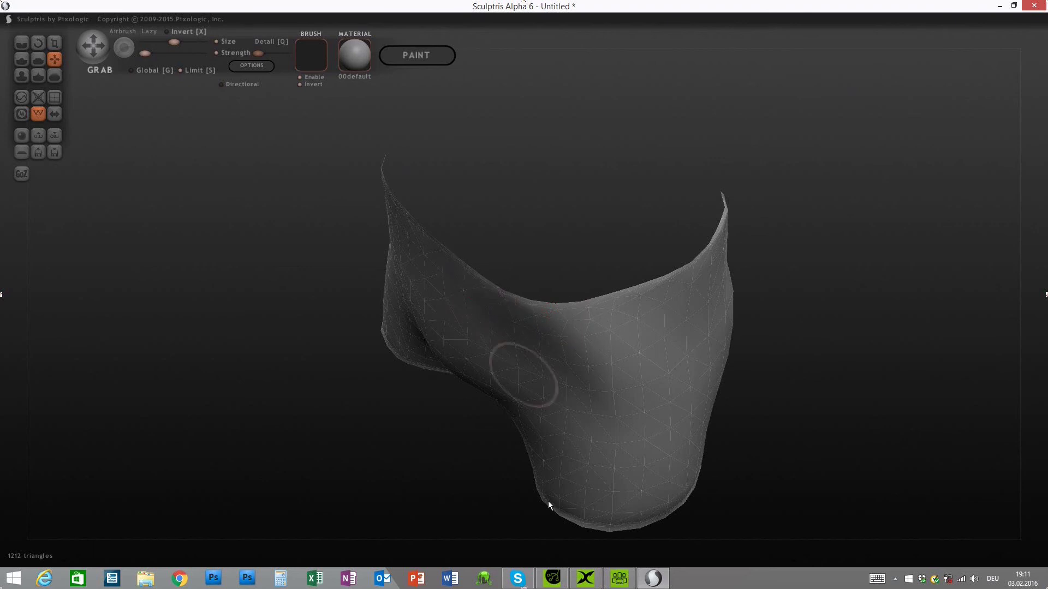
- Recheck the back of the waistband in 3DXchange, and adjust the matching edge areas in Sculptris with the Grab tool
click(587, 580)
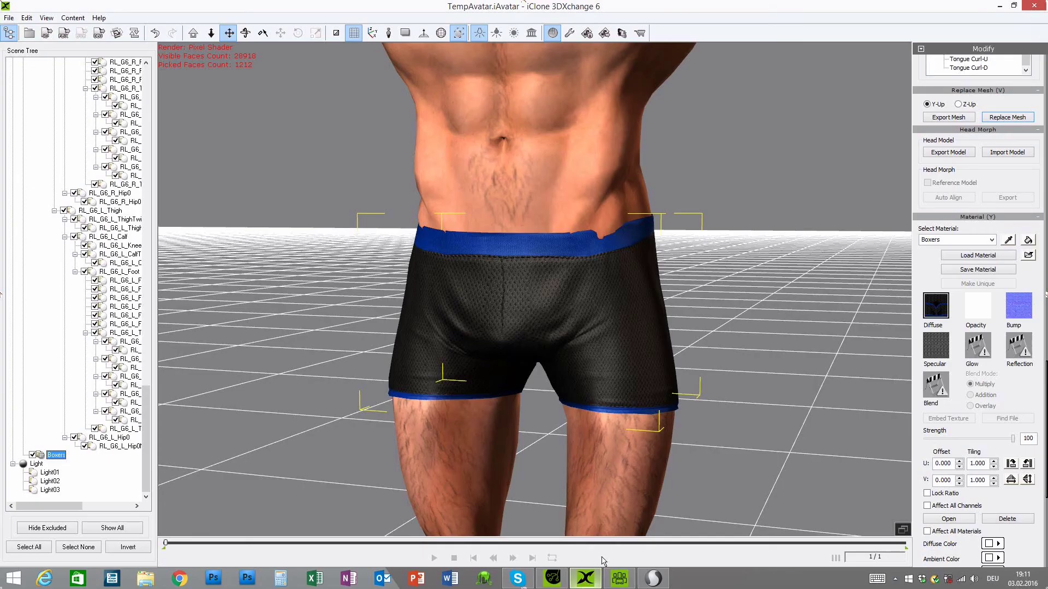
right_drag(429, 405, 713, 447)
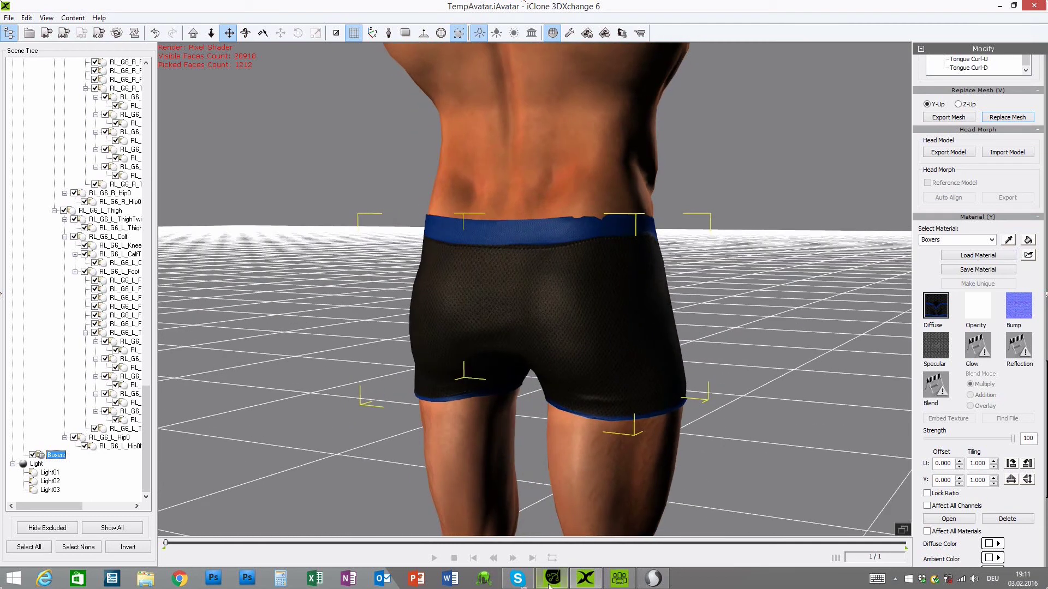
click(653, 579)
drag(331, 389, 404, 366)
drag(237, 362, 300, 318)
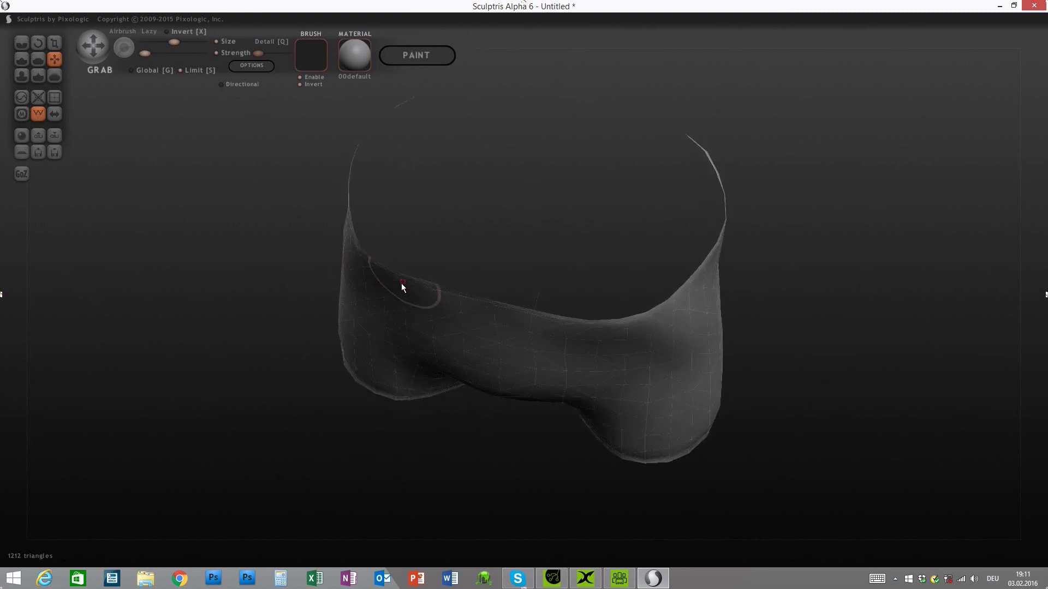
drag(322, 322, 366, 320)
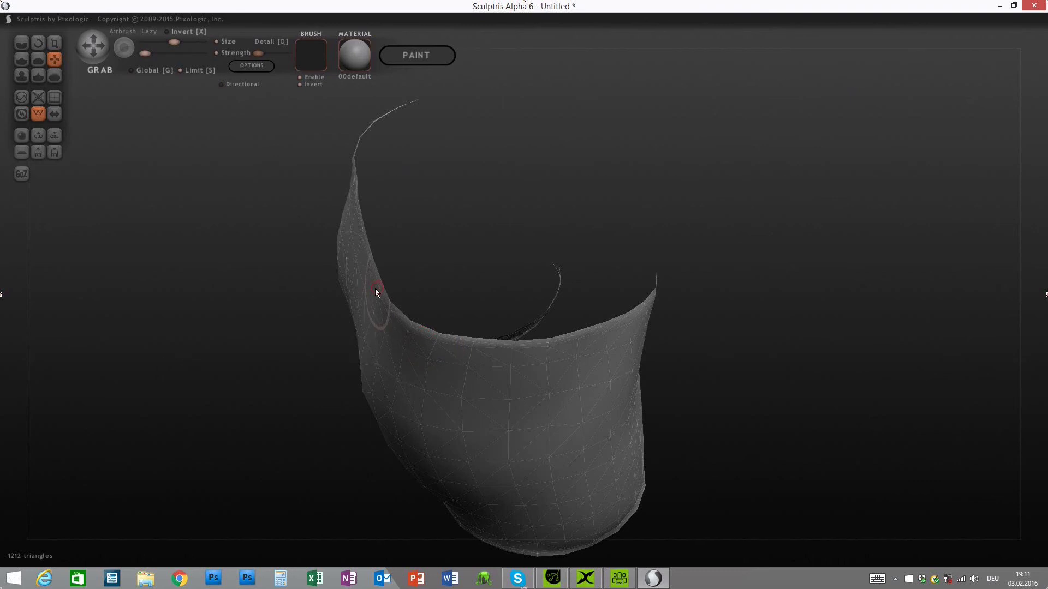
drag(172, 318, 366, 308)
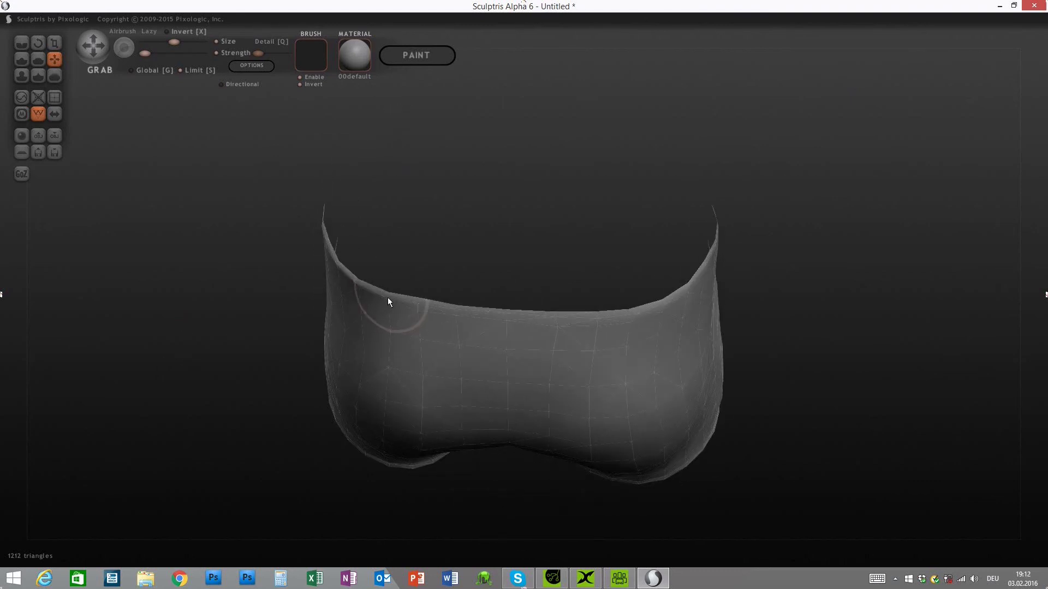
drag(311, 350, 90, 165)
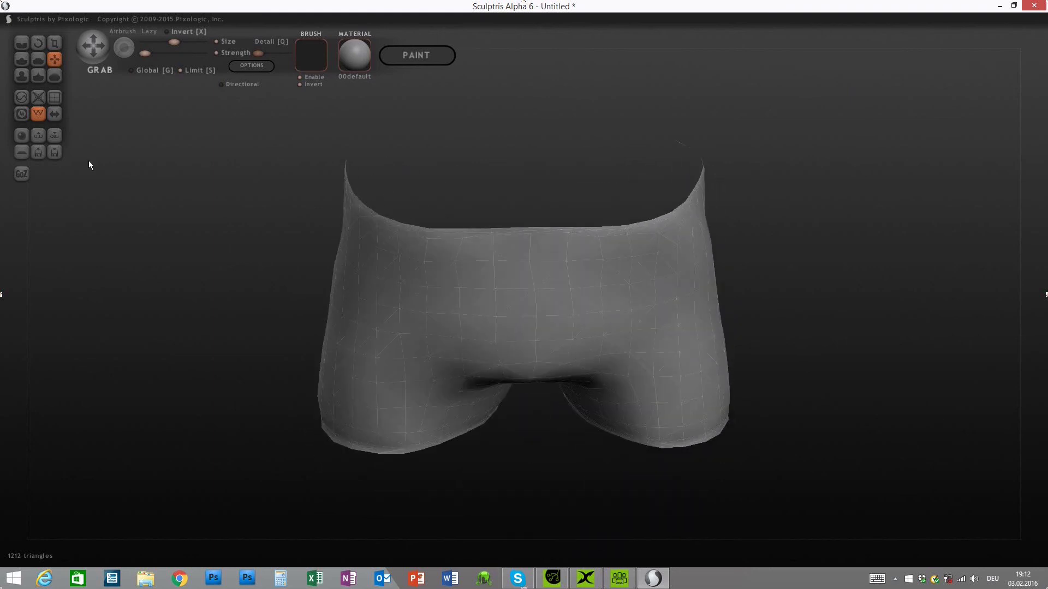
- Export the edited boxers mesh to the desktop as Boxers.obj, overwriting the existing file
click(55, 135)
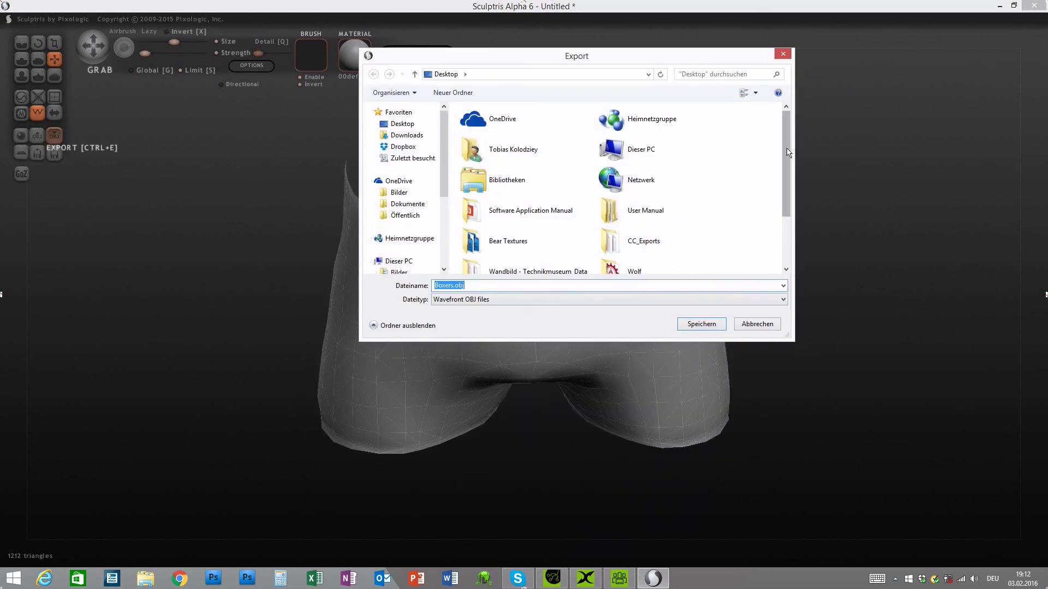
scroll(786, 164, down, 3)
click(701, 325)
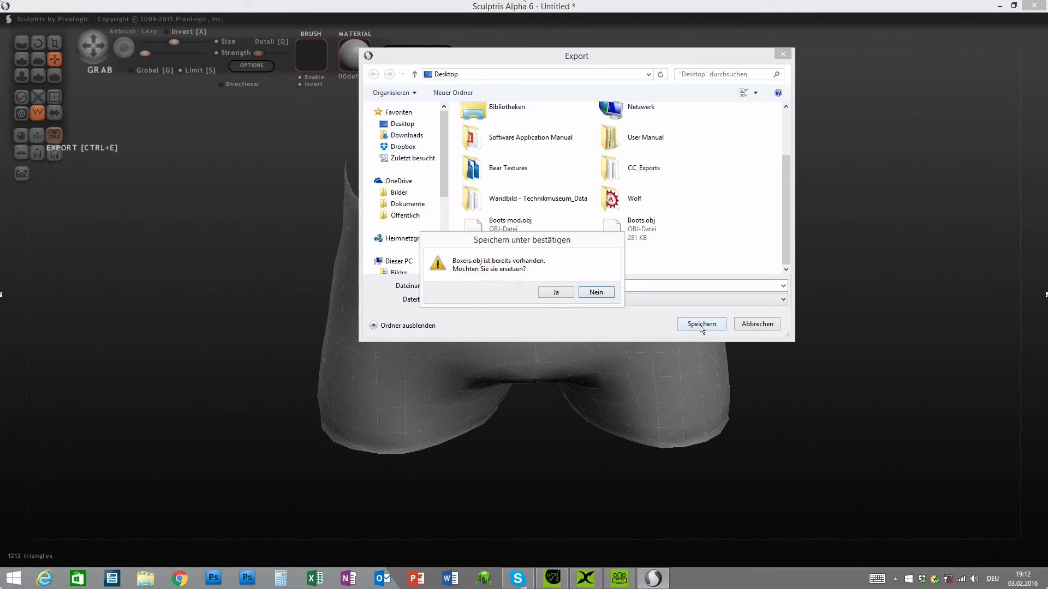
click(554, 292)
- Switch to 3DXchange, replace the boxers mesh with the updated Boxers.obj keeping the original UV, and check the front of the waistband
click(586, 578)
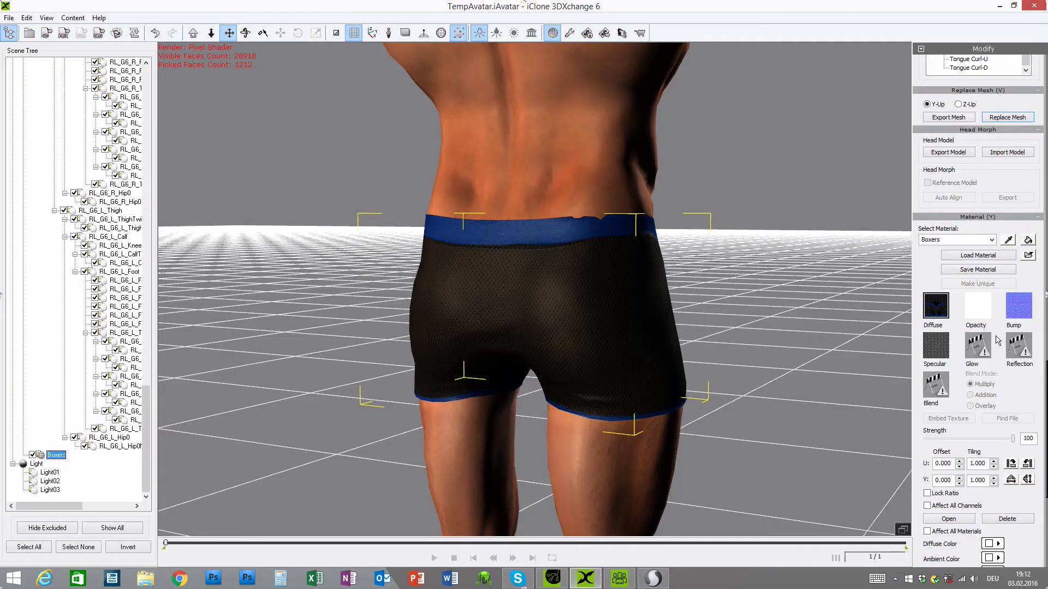
click(1007, 118)
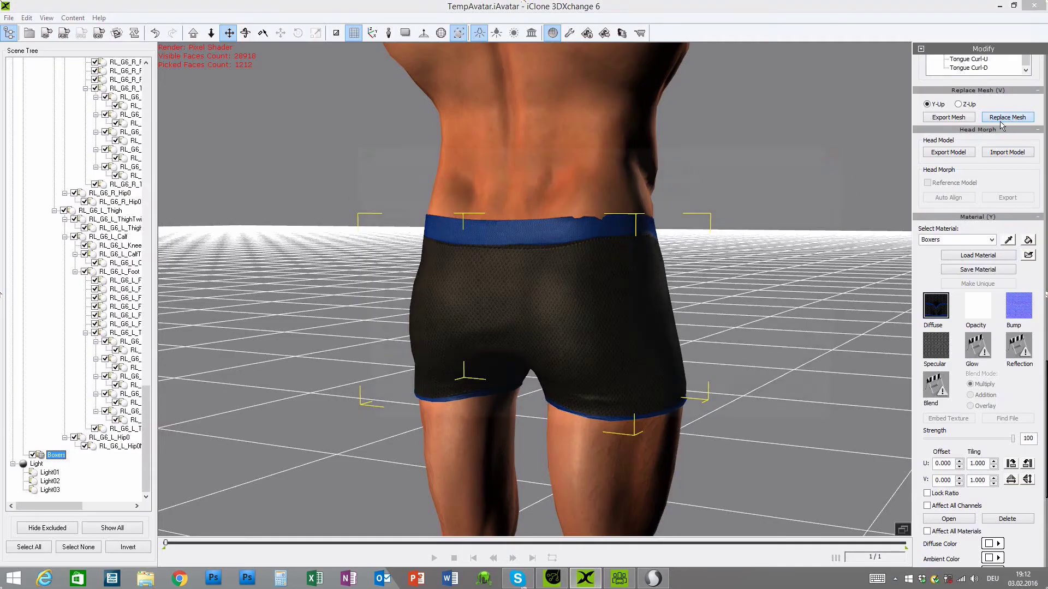
scroll(631, 391, down, 2)
click(519, 385)
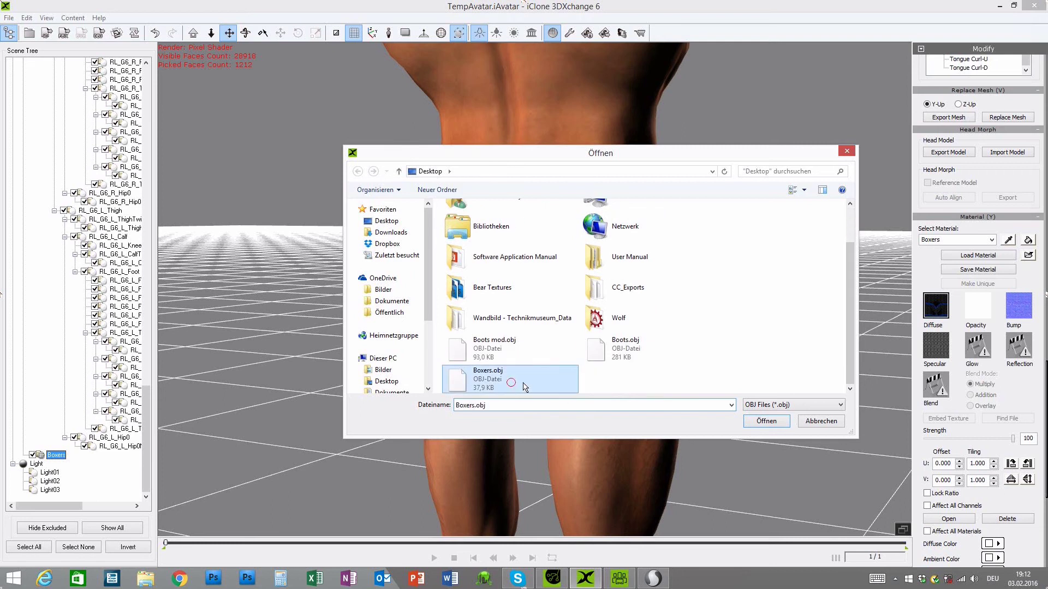
double_click(518, 385)
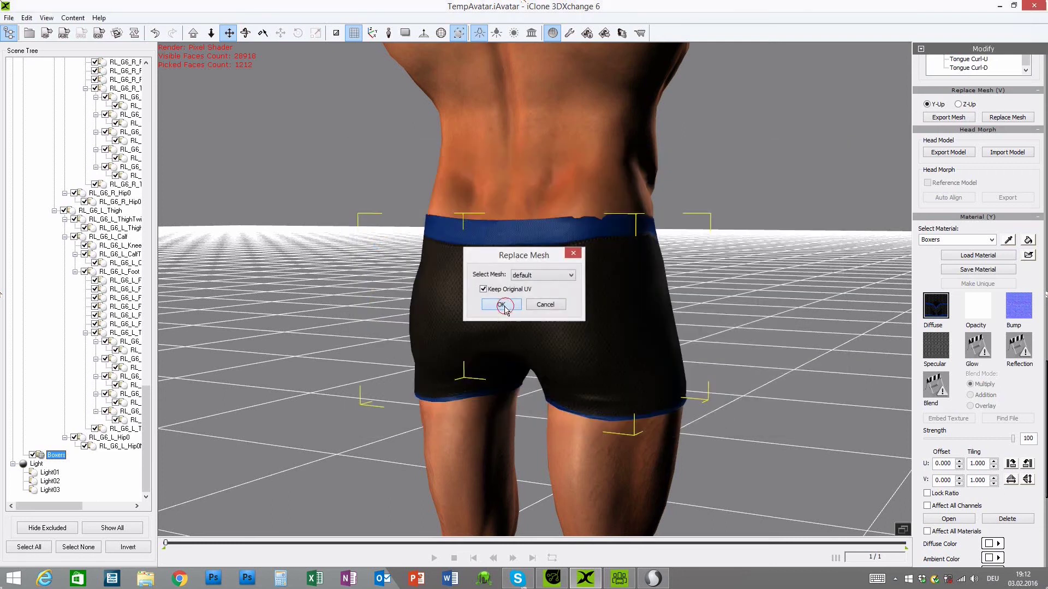
click(501, 305)
right_drag(503, 307, 371, 338)
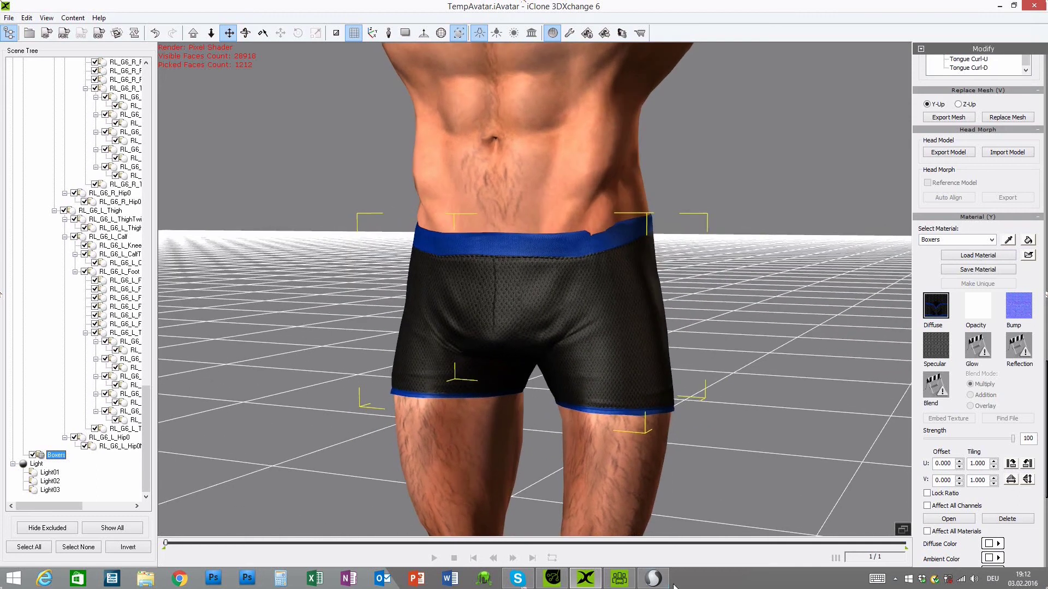
- Switch to Sculptris and pull the front side area of the boxers' waistband outward with the Grab tool
click(645, 573)
right_drag(760, 489, 677, 476)
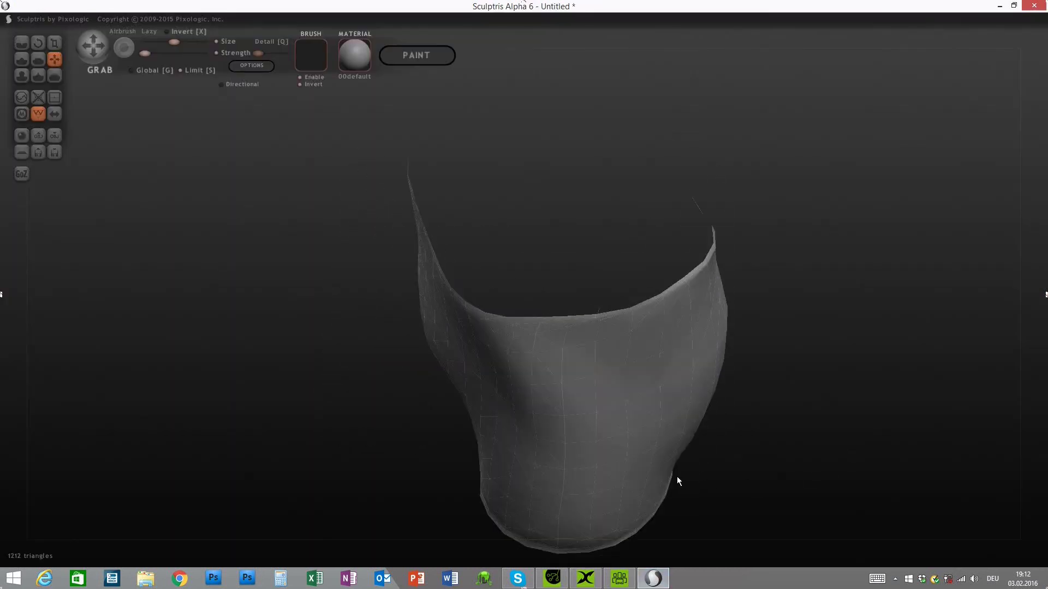
drag(521, 328, 480, 344)
right_drag(480, 344, 339, 453)
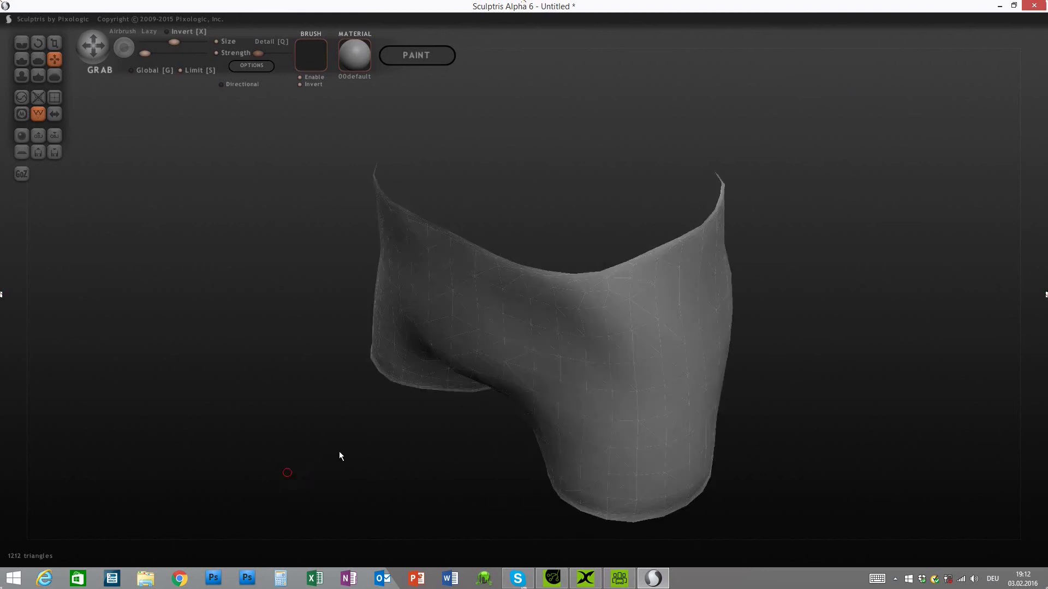
right_drag(508, 295, 482, 479)
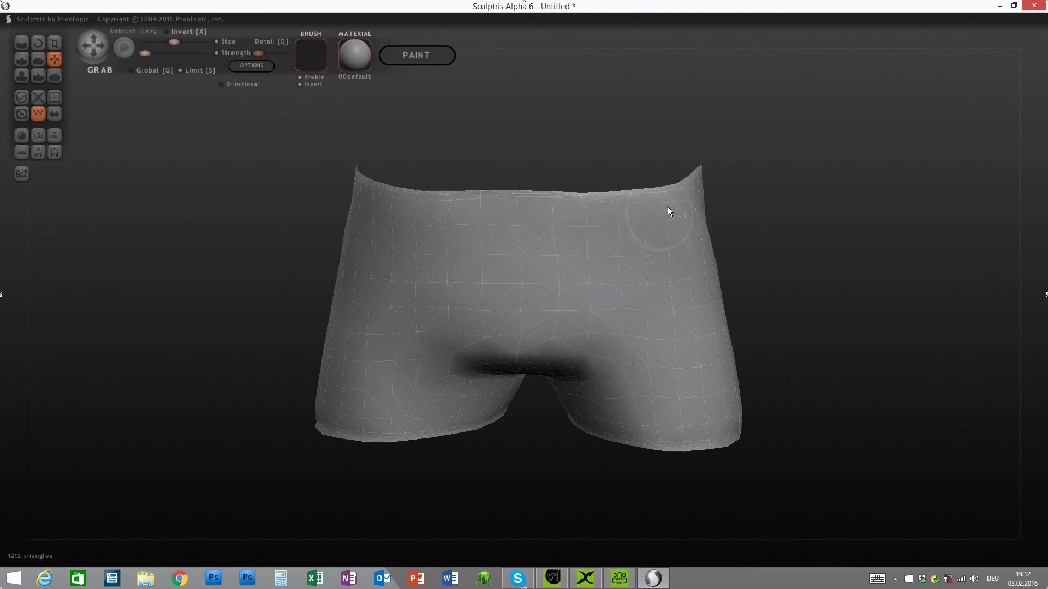
right_drag(669, 212, 664, 239)
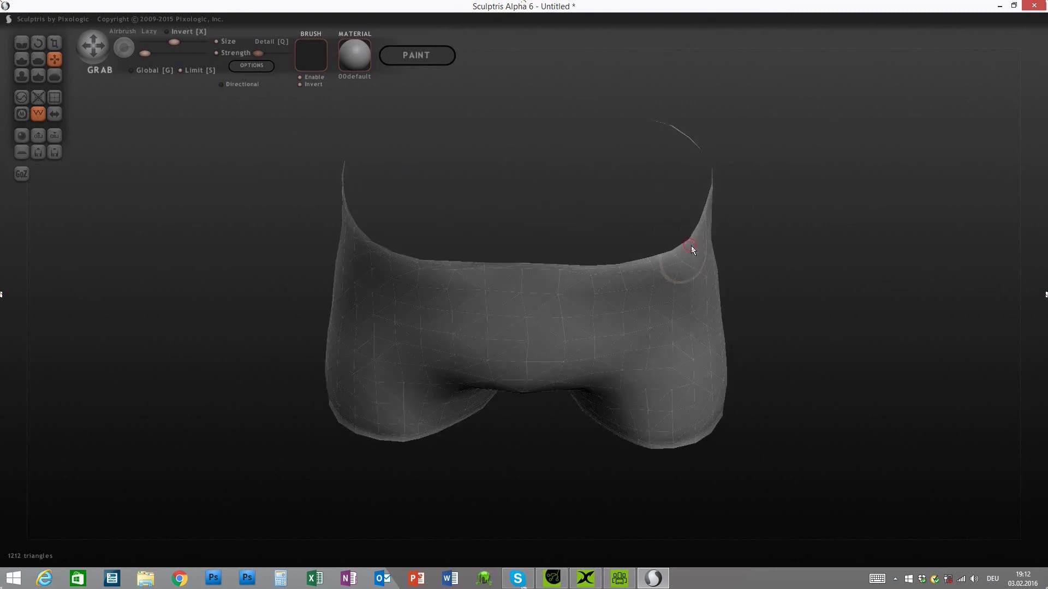
- Export the corrected waistband mesh over the existing Boxers.obj on the desktop
click(58, 135)
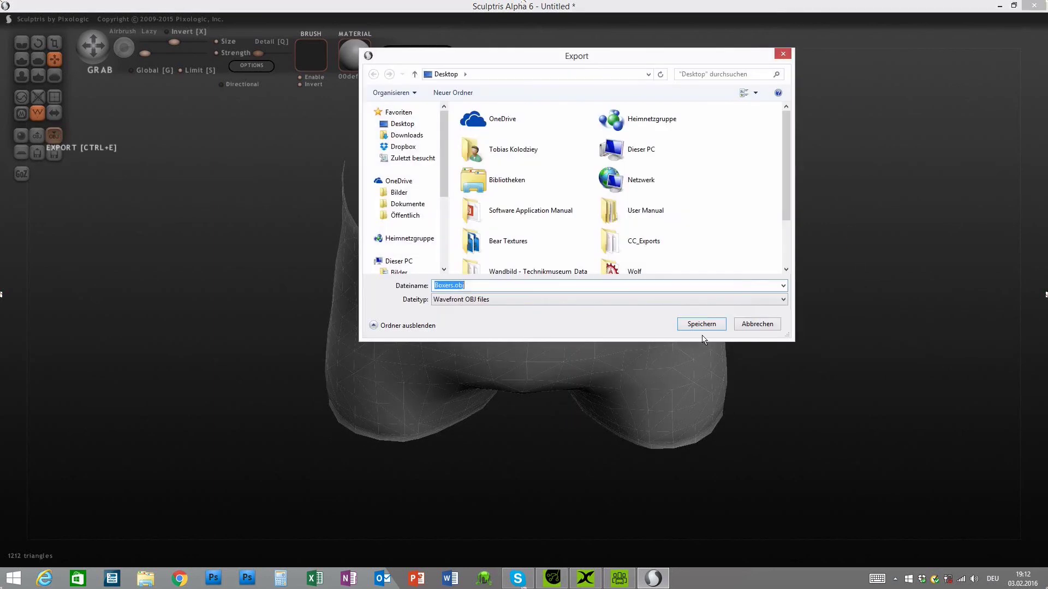
click(703, 325)
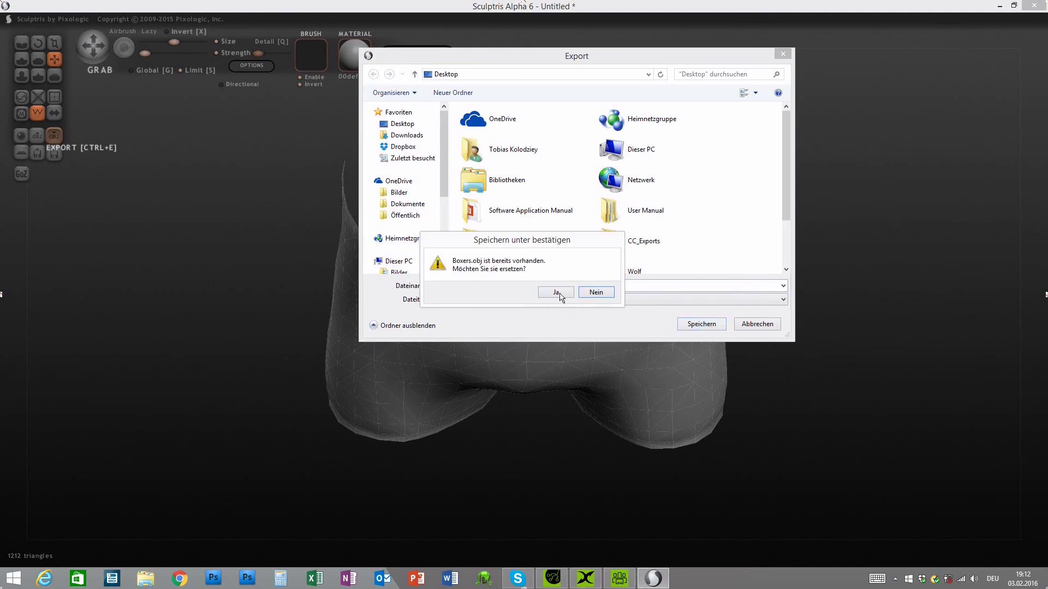
click(556, 292)
- Switch to 3DXchange and replace the avatar's boxers mesh with the re-exported Boxers.obj, keeping the original UV
click(586, 577)
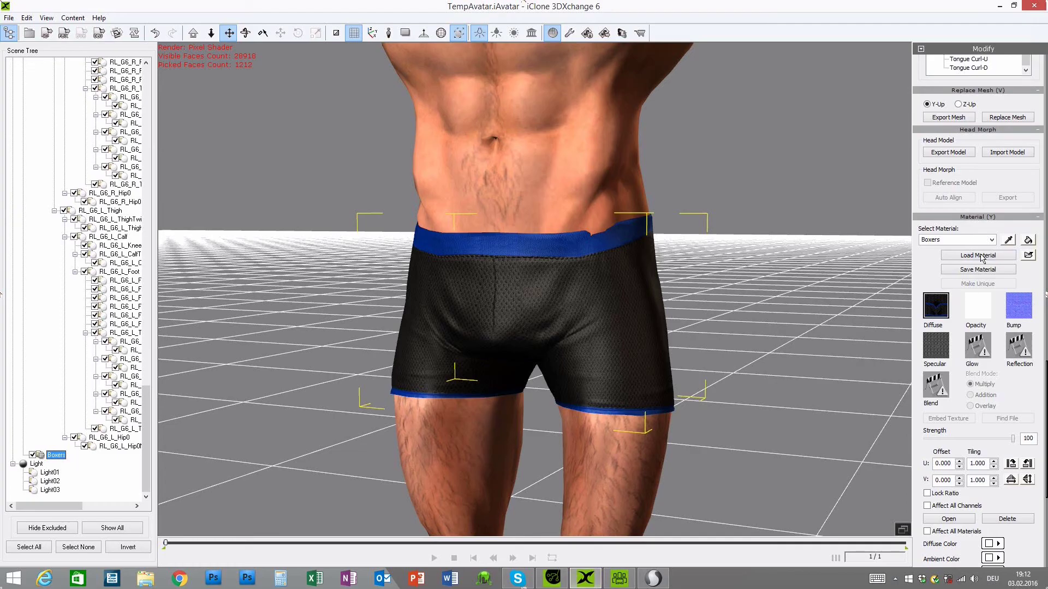
click(1007, 117)
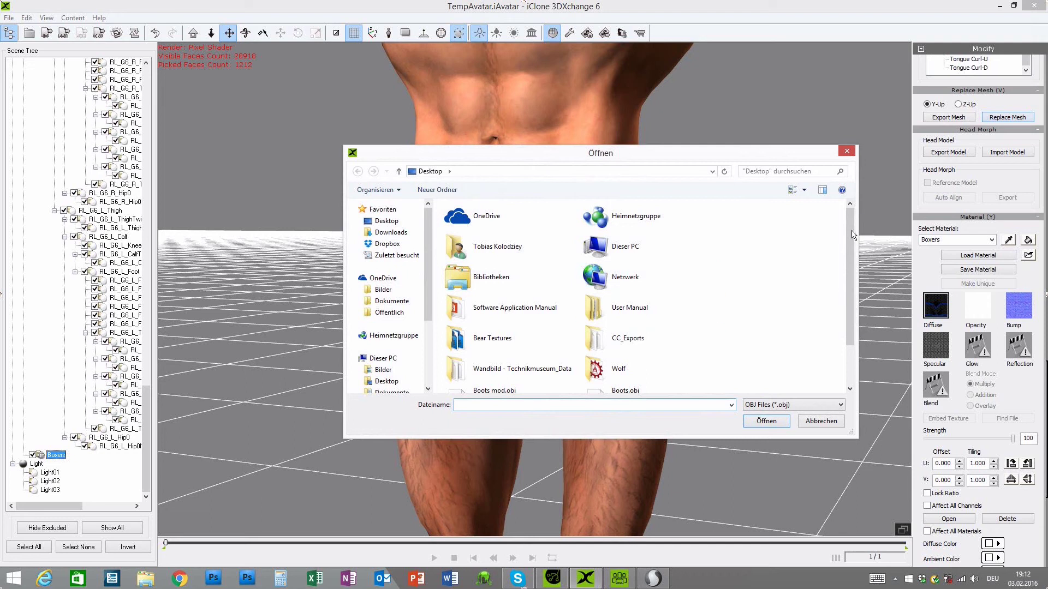
drag(851, 233, 852, 268)
click(475, 385)
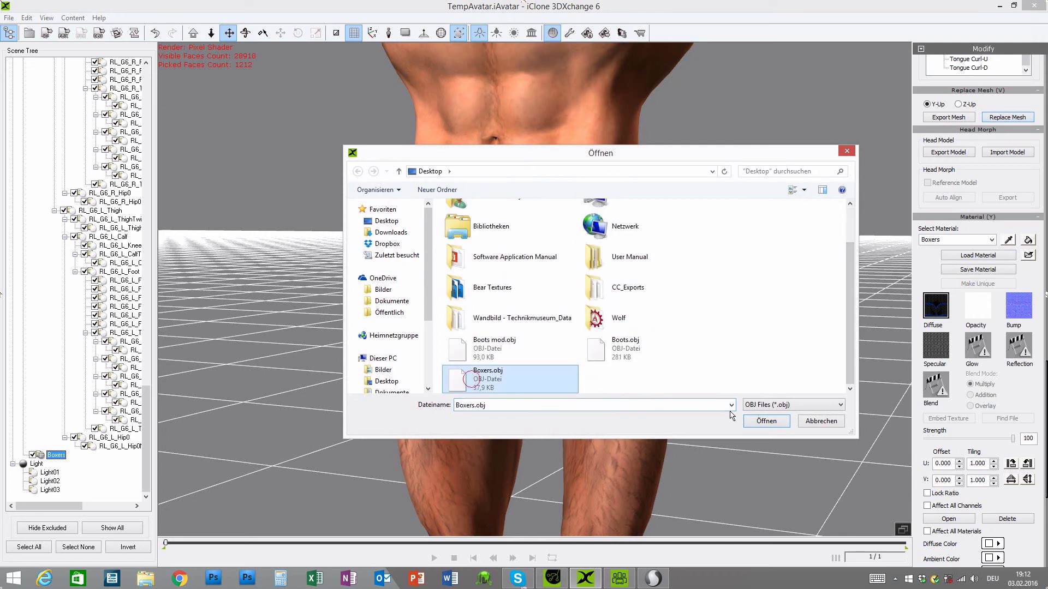
click(766, 427)
click(505, 308)
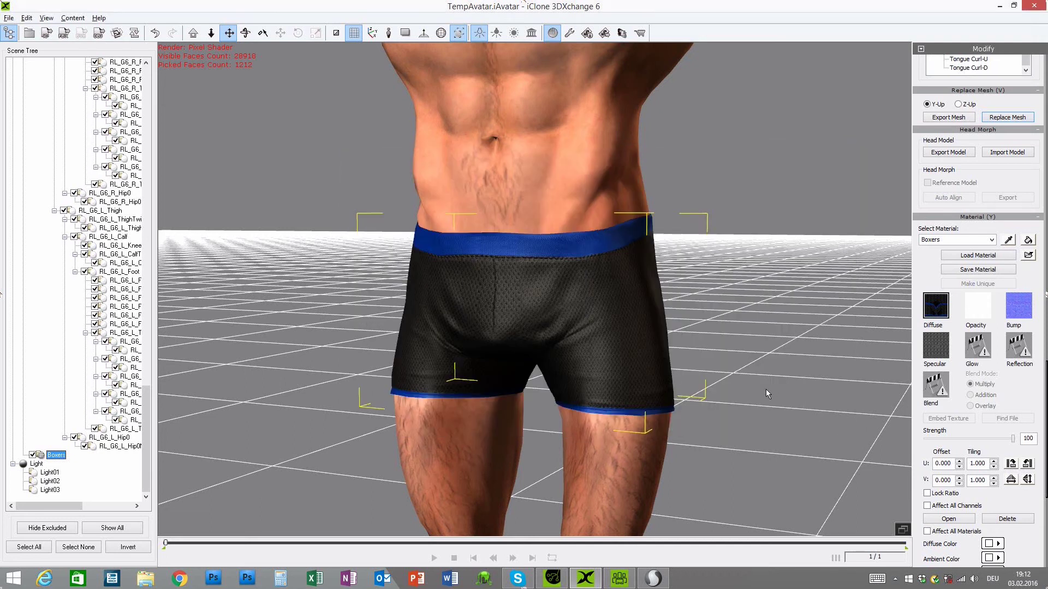
- Check the boxers on the whole avatar and apply the modified character to iClone
right_drag(765, 389, 756, 407)
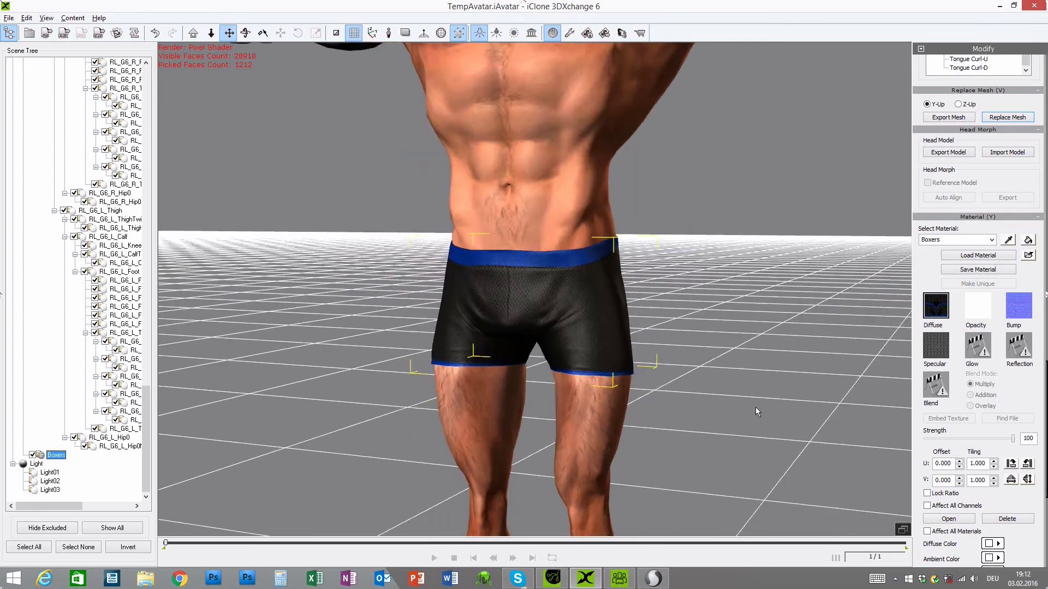
scroll(755, 407, down, 5)
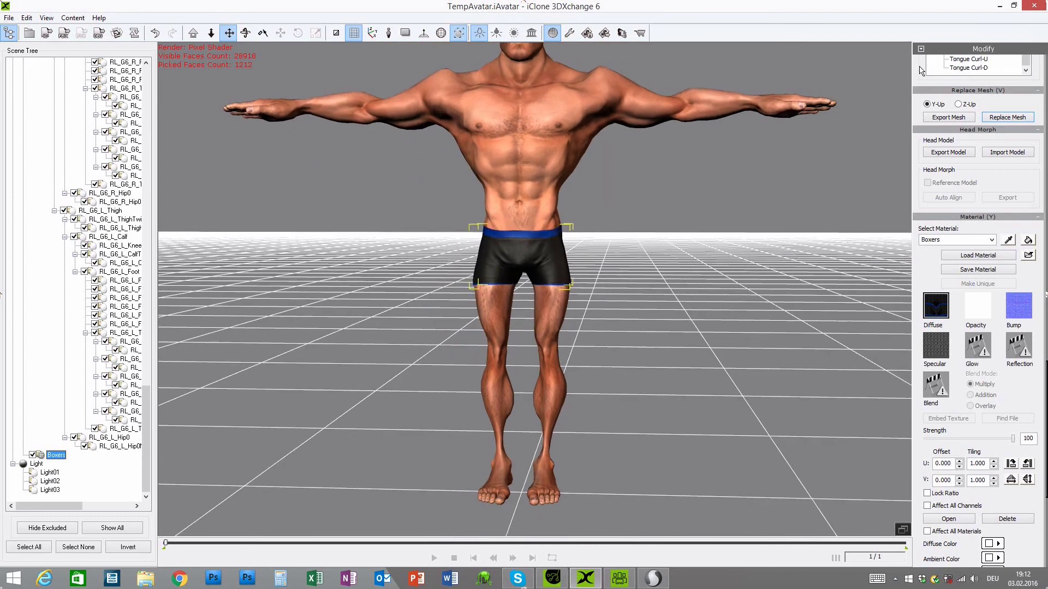
scroll(920, 70, up, 8)
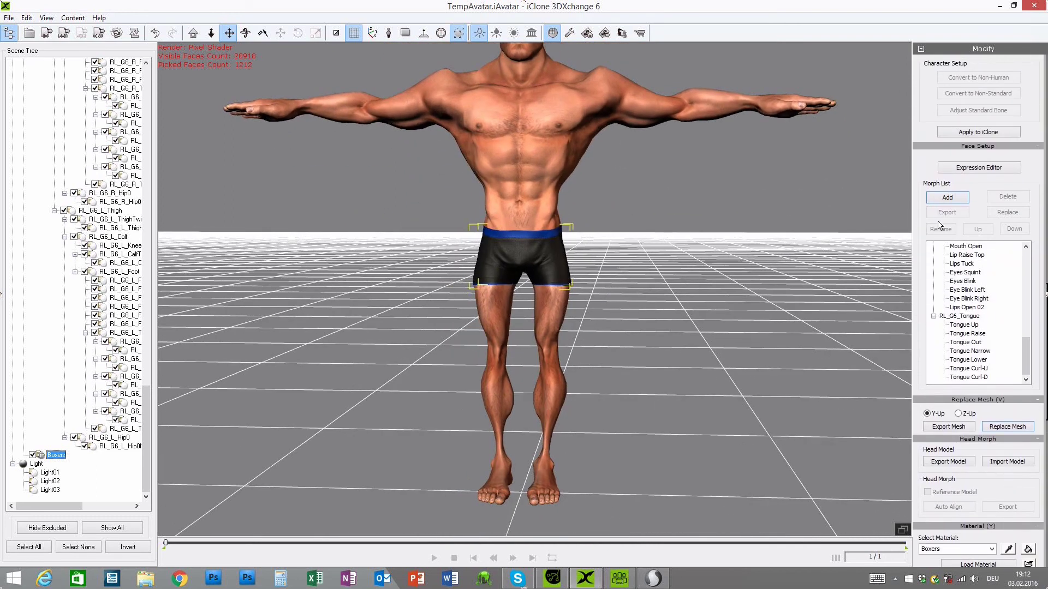
click(990, 134)
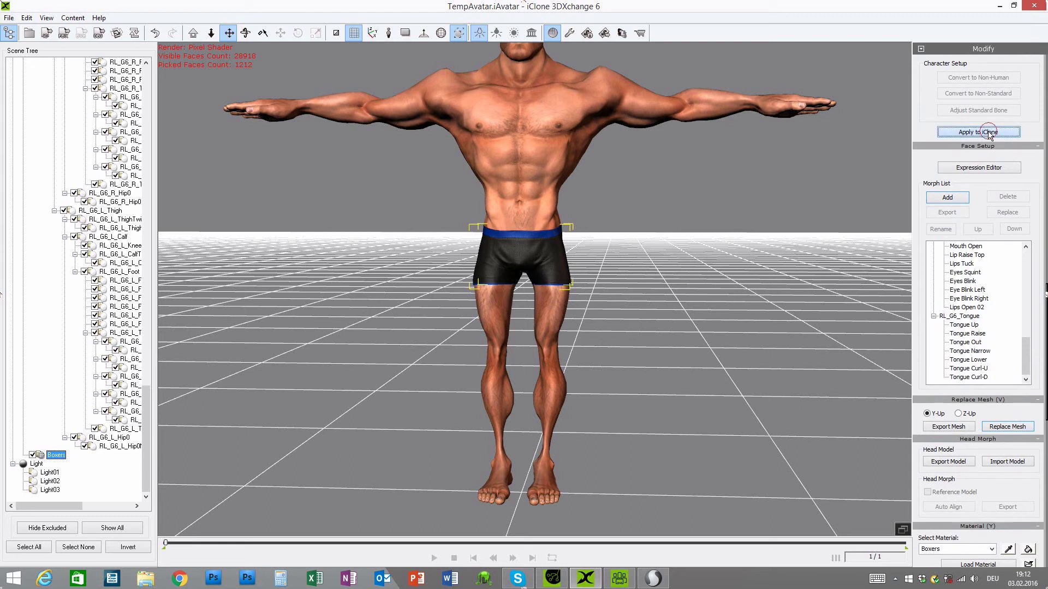
- Switch to iClone and preview the basic male Move motion with Motion Puppet to check how the boxers deform on the avatar
click(553, 581)
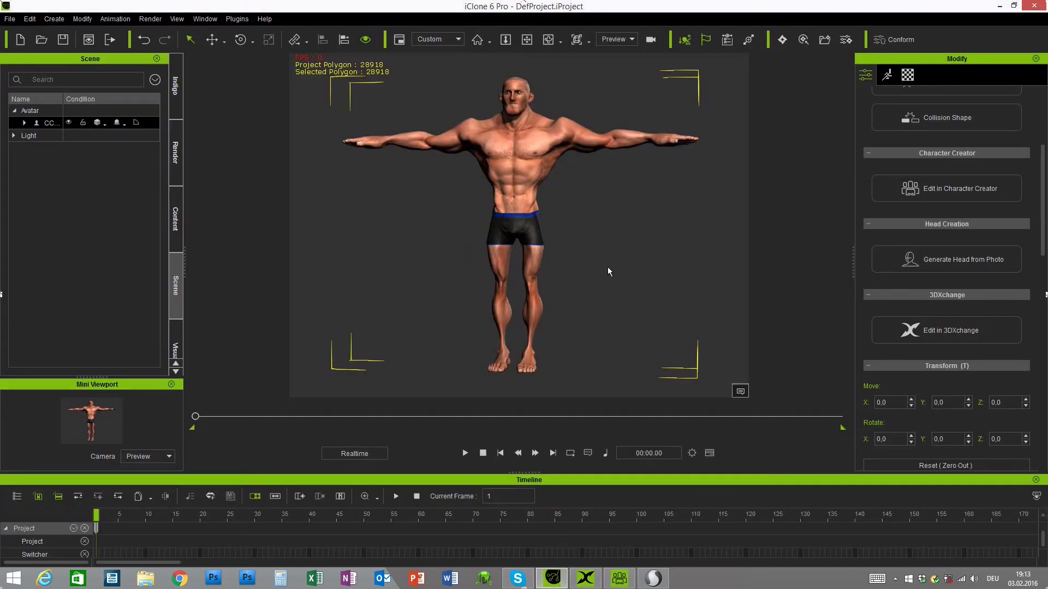
right_drag(612, 290, 518, 300)
scroll(515, 300, up, 10)
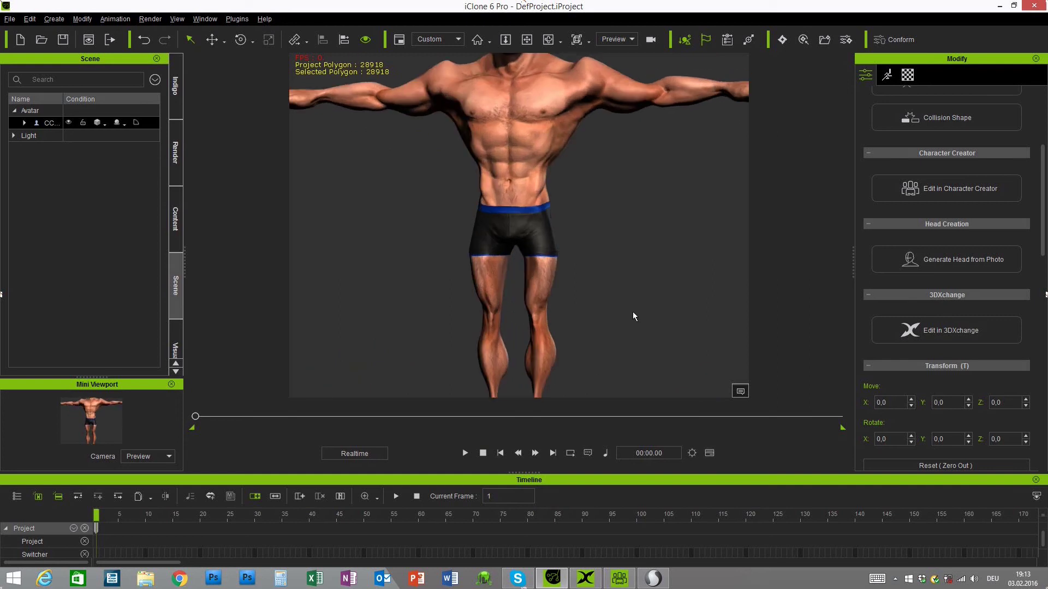
click(887, 72)
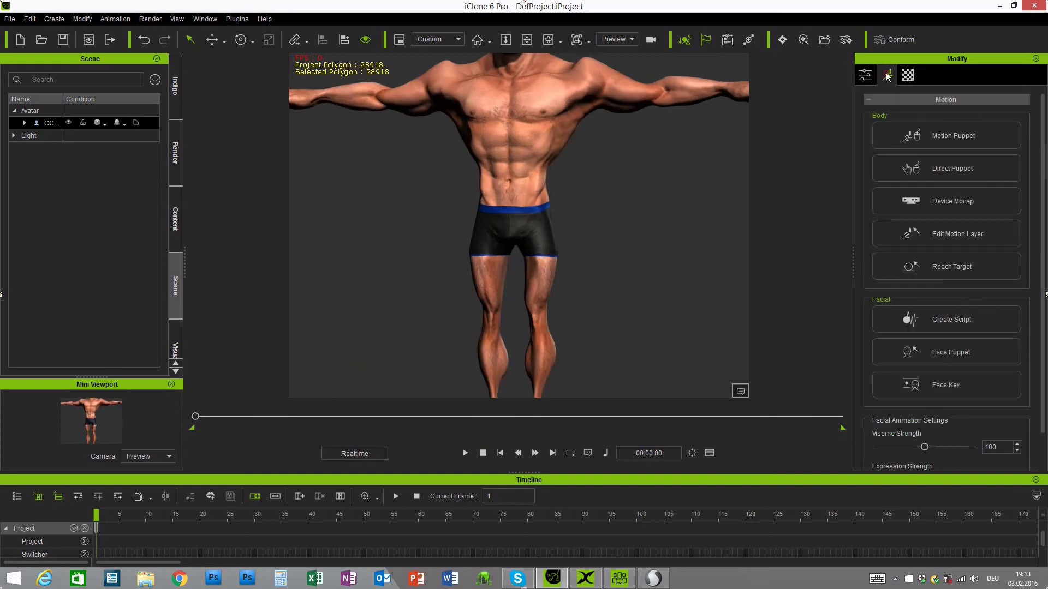
click(923, 143)
click(247, 382)
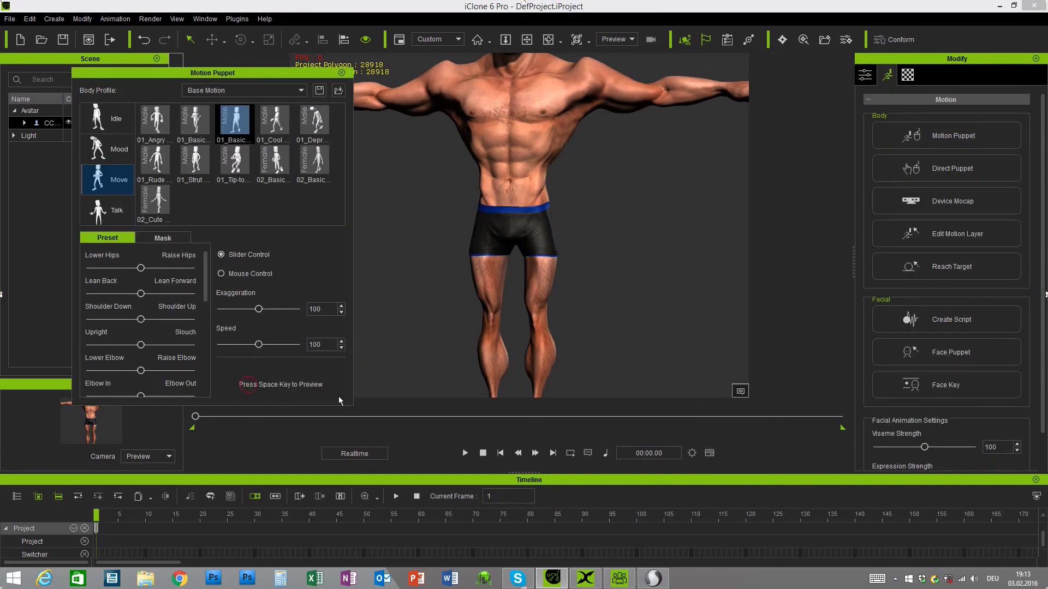
key(space)
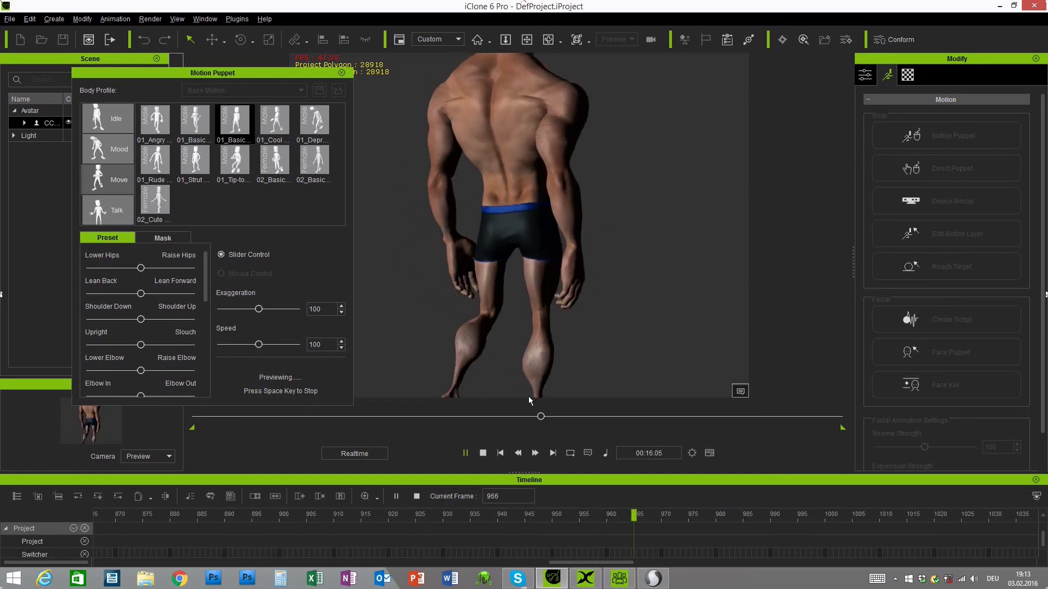
key(space)
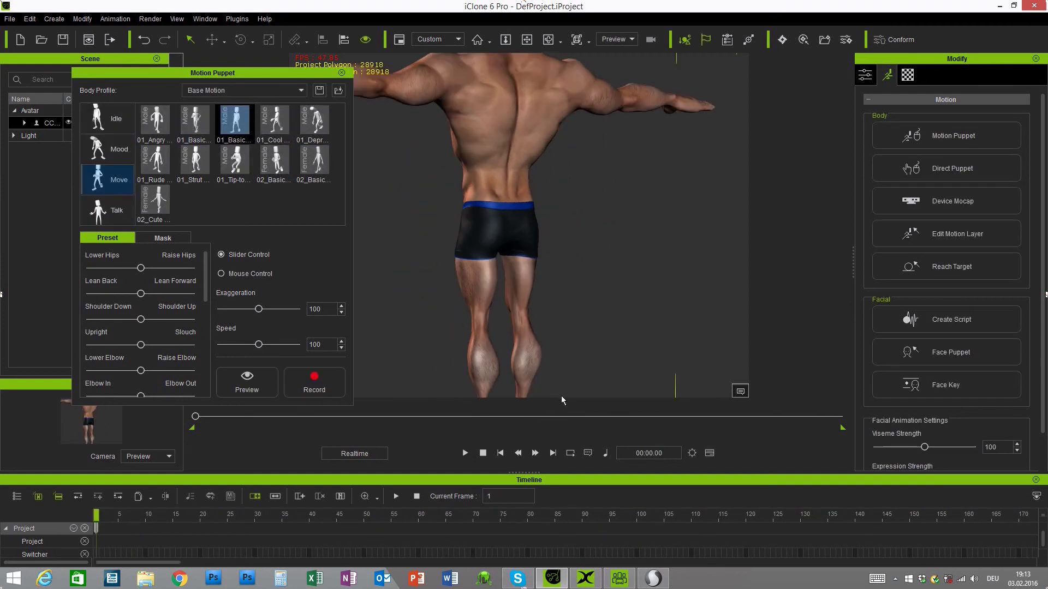
- Switch to Sculptris and examine the boxers' waistband and inner leg openings from several angles
click(653, 579)
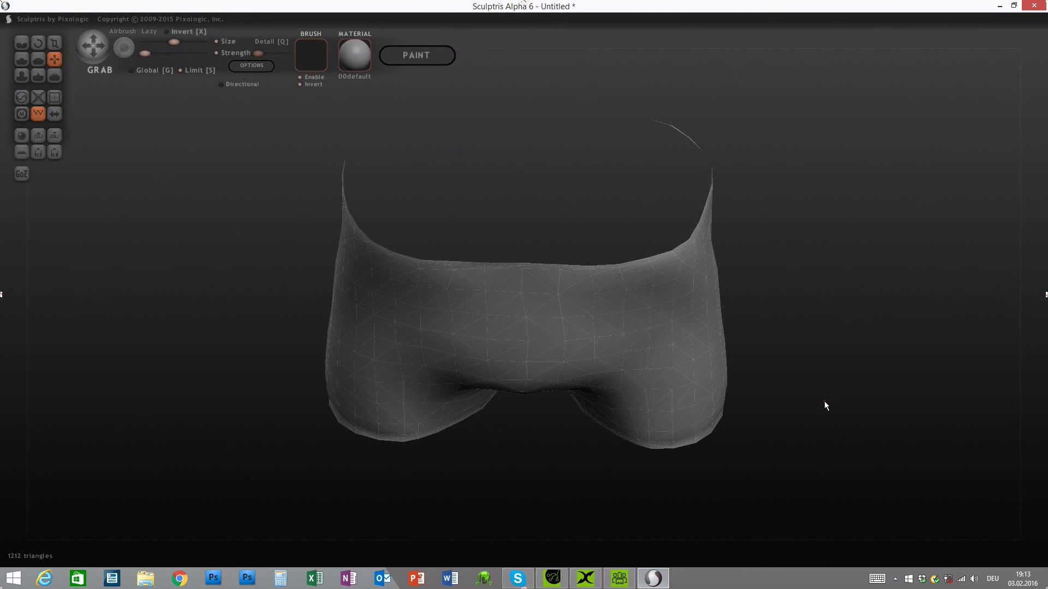
mouse_move(825, 405)
mouse_down()
mouse_move(535, 398)
mouse_move(728, 408)
mouse_move(739, 429)
mouse_up()
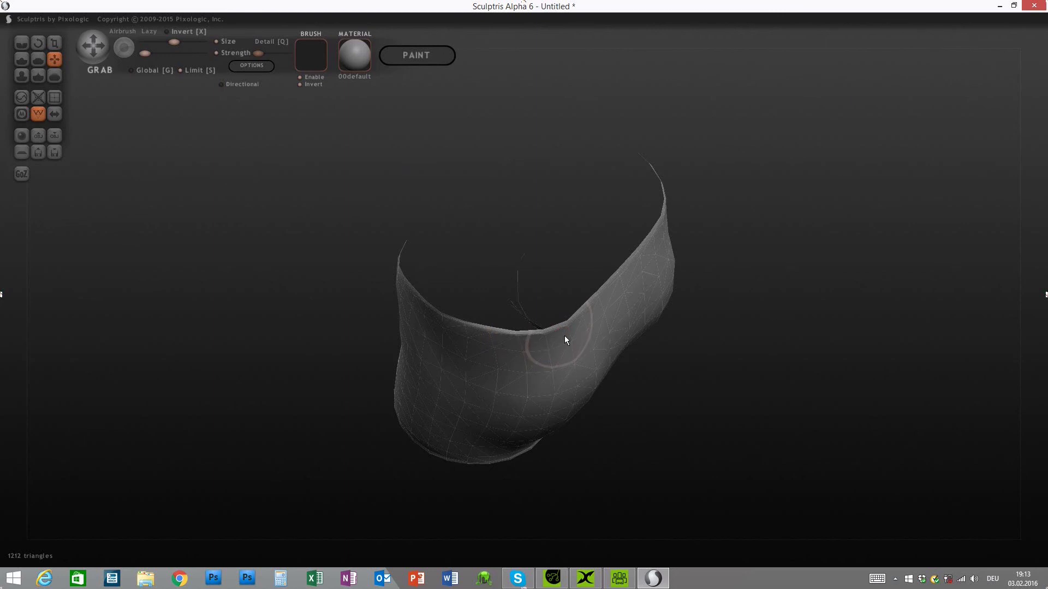
mouse_move(633, 332)
mouse_down()
mouse_move(807, 325)
mouse_move(712, 306)
mouse_up()
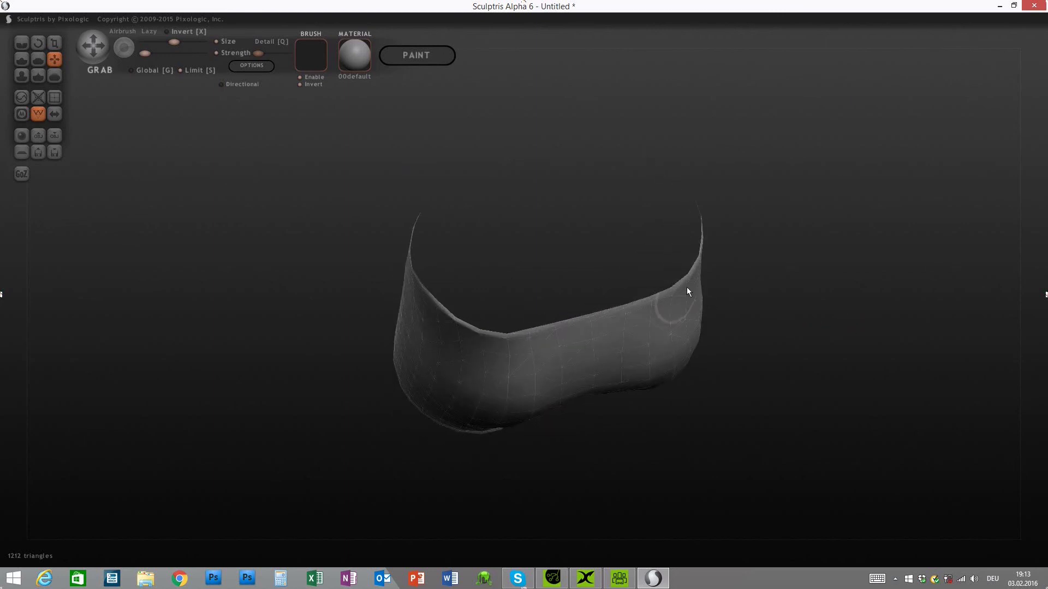
mouse_move(825, 295)
mouse_down()
mouse_move(709, 316)
mouse_move(830, 375)
mouse_move(836, 340)
mouse_up()
scroll(874, 404, up, 3)
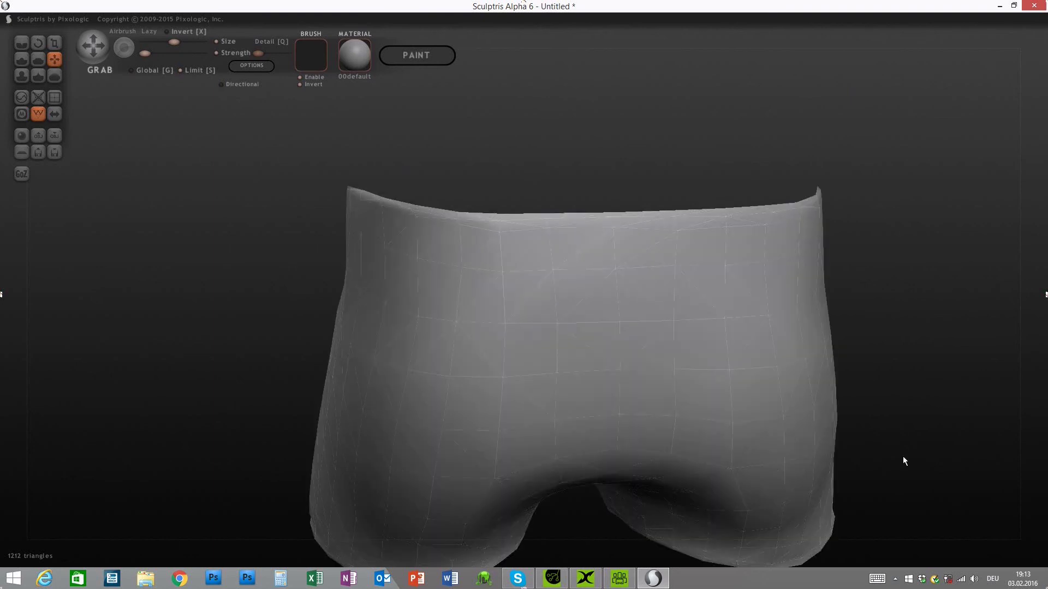
mouse_move(904, 461)
mouse_down()
mouse_move(928, 182)
mouse_move(688, 470)
mouse_move(735, 456)
mouse_move(672, 462)
mouse_up()
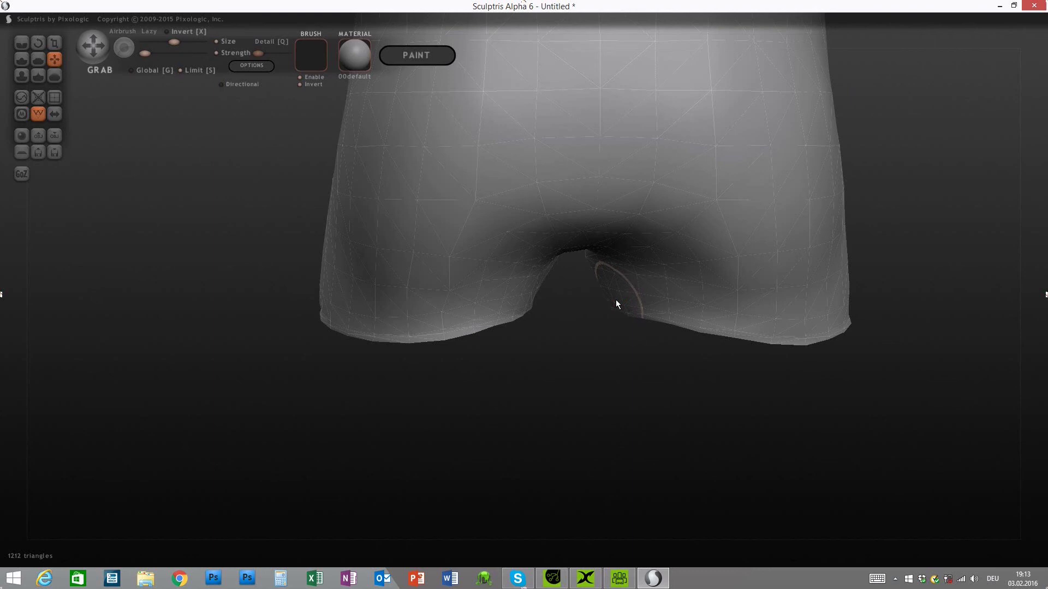
mouse_move(616, 304)
mouse_down()
mouse_move(657, 384)
mouse_move(582, 306)
mouse_move(621, 301)
mouse_up()
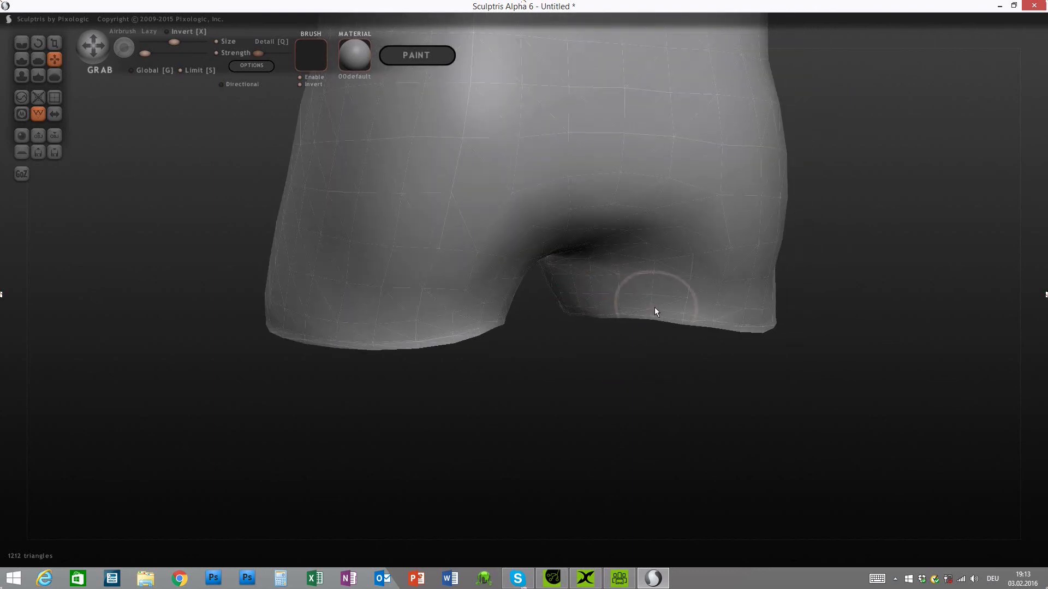
drag(627, 382, 572, 300)
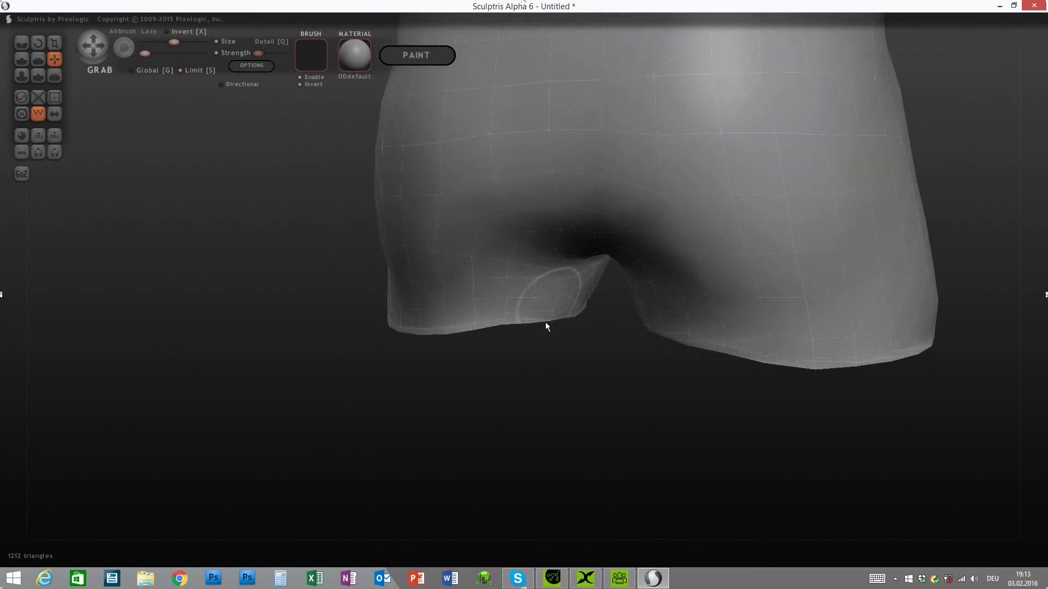
drag(525, 362, 572, 372)
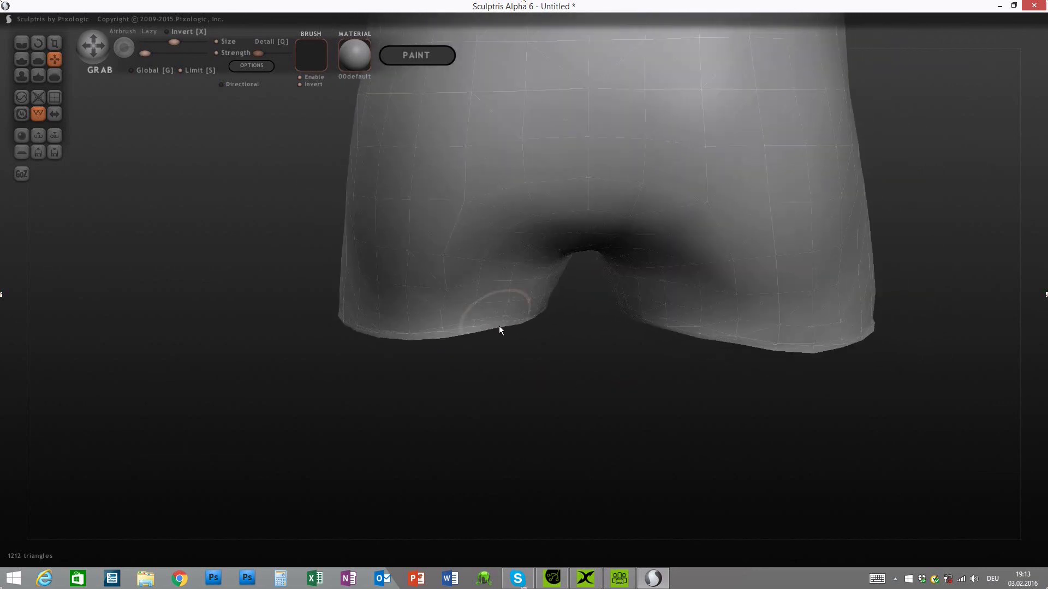
- Pull the lower hems of both boxer legs into a more even shape with the Grab brush
mouse_move(480, 355)
mouse_down()
mouse_move(629, 411)
mouse_move(500, 349)
mouse_move(574, 449)
mouse_move(477, 342)
mouse_up()
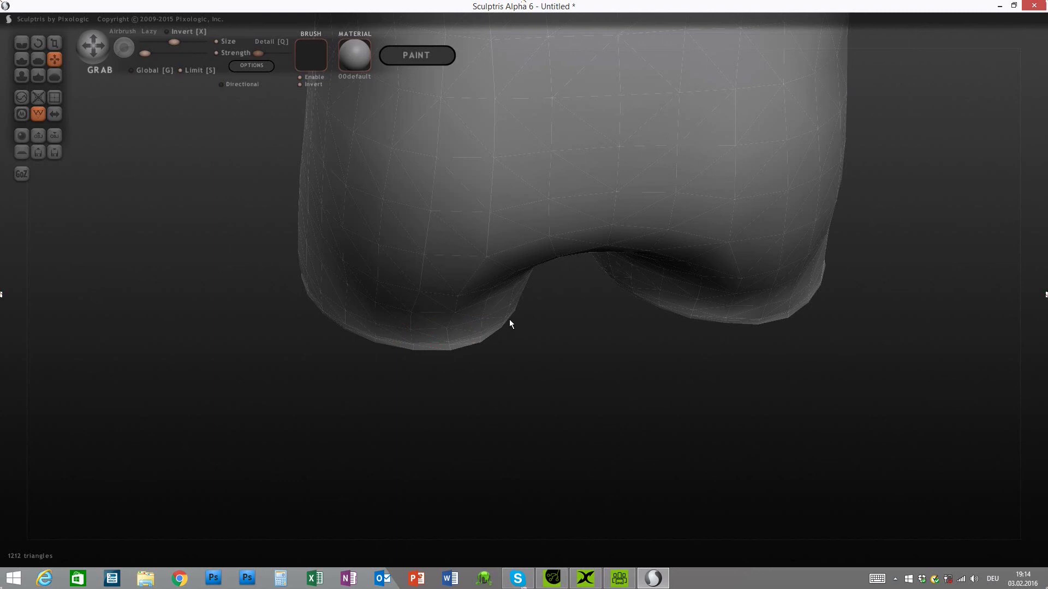
mouse_move(618, 378)
mouse_down()
mouse_move(661, 351)
mouse_move(648, 313)
mouse_up()
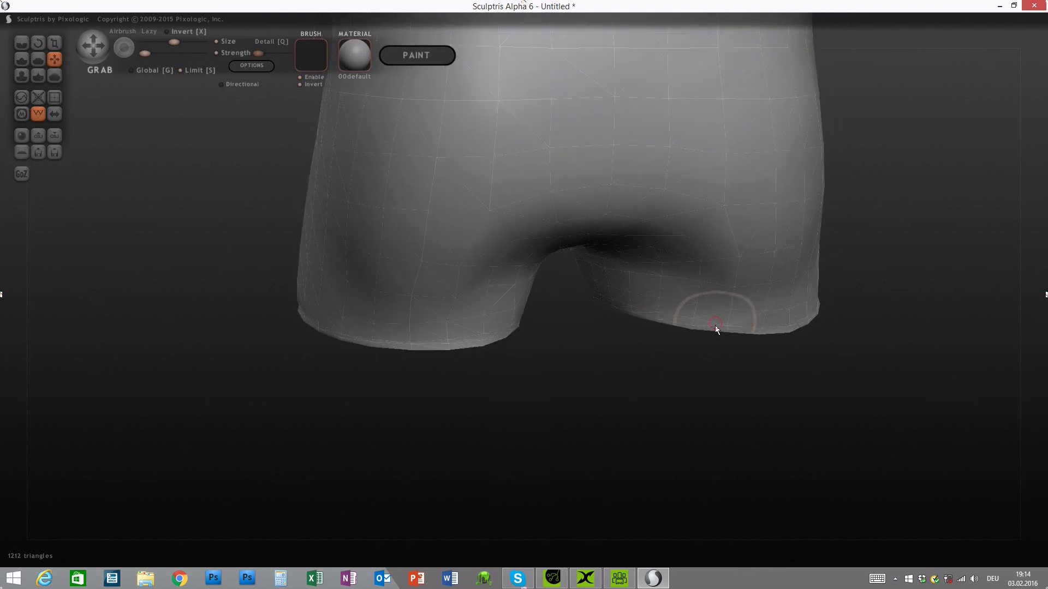
mouse_move(715, 328)
mouse_down()
mouse_move(611, 387)
mouse_move(663, 326)
mouse_up()
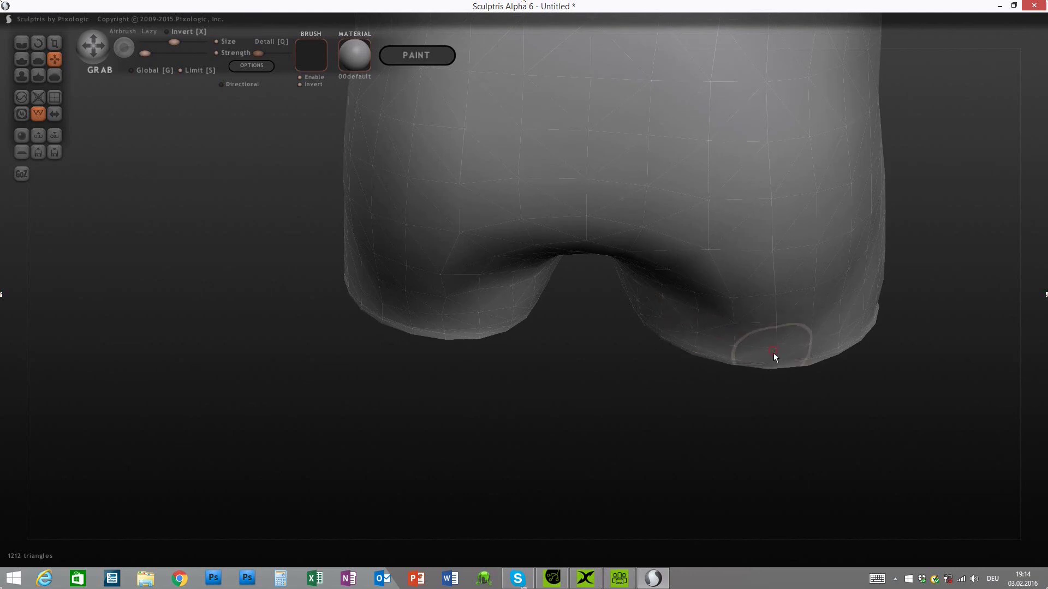
mouse_move(767, 361)
mouse_down()
mouse_move(648, 381)
mouse_move(678, 353)
mouse_up()
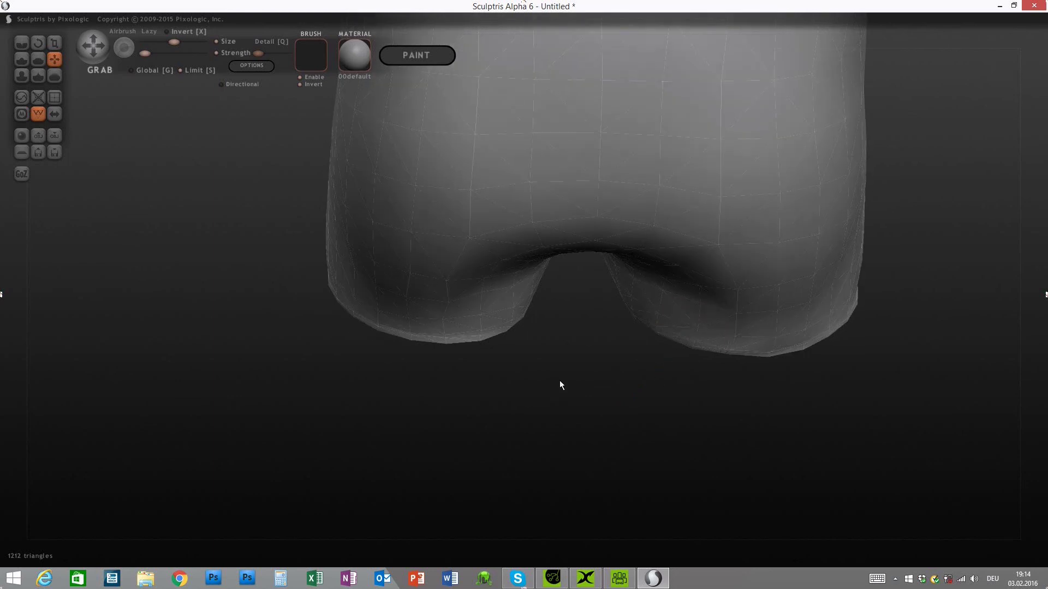
drag(561, 381, 568, 382)
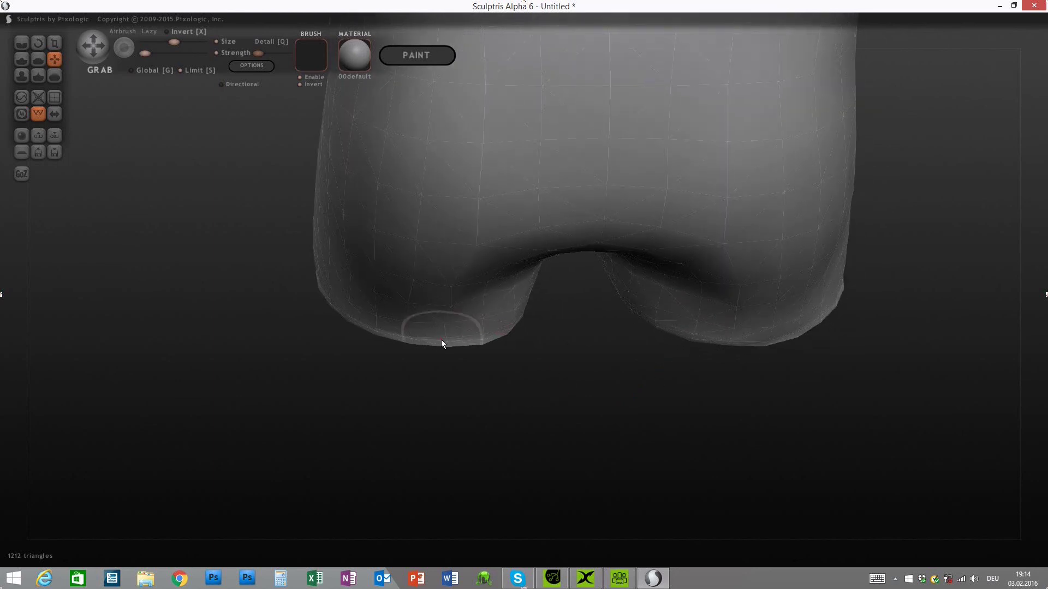
drag(565, 378, 452, 326)
- Even out the lower hems of both boxer legs with the Smooth brush
click(59, 75)
drag(84, 130, 473, 363)
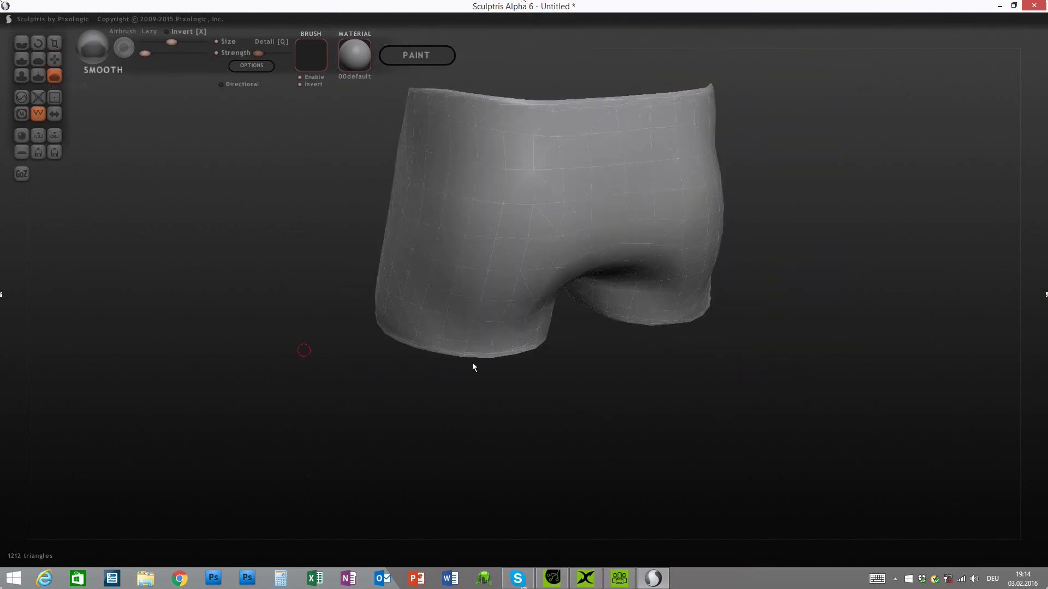
scroll(729, 447, up, 5)
drag(676, 428, 770, 380)
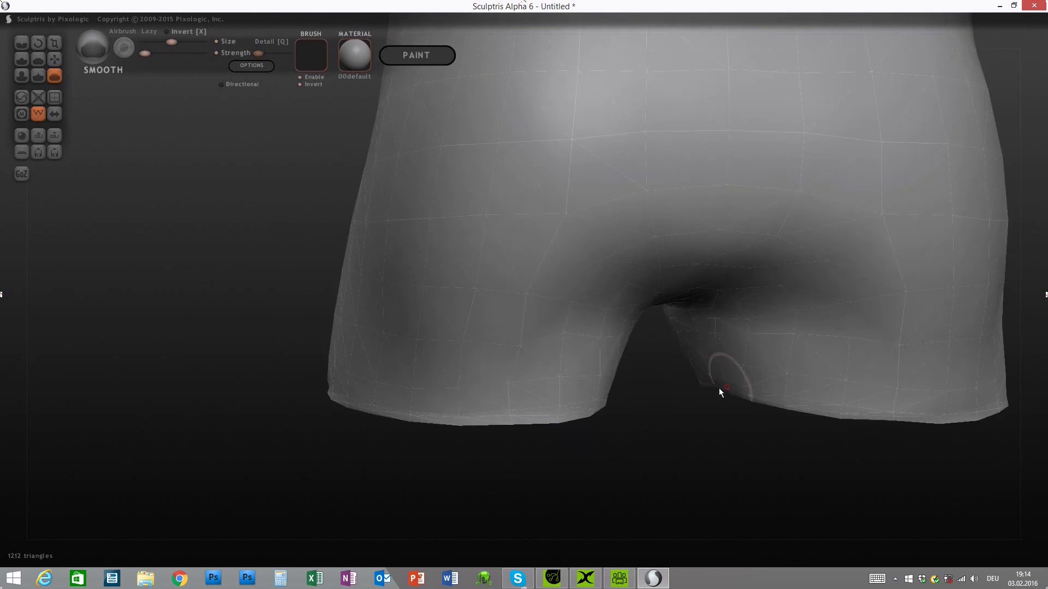
scroll(715, 453, down, 2)
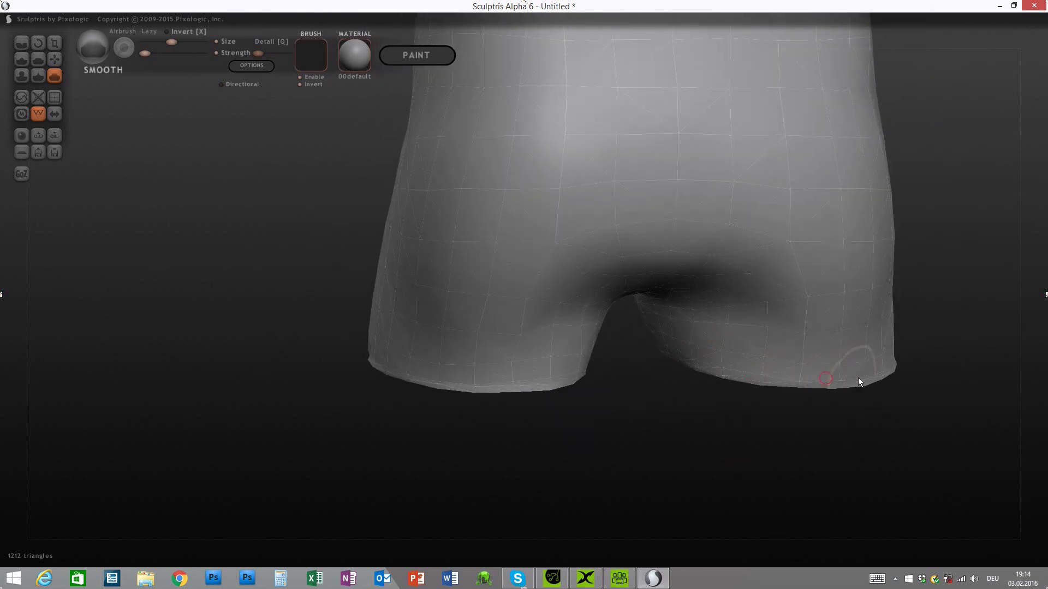
drag(892, 369, 517, 388)
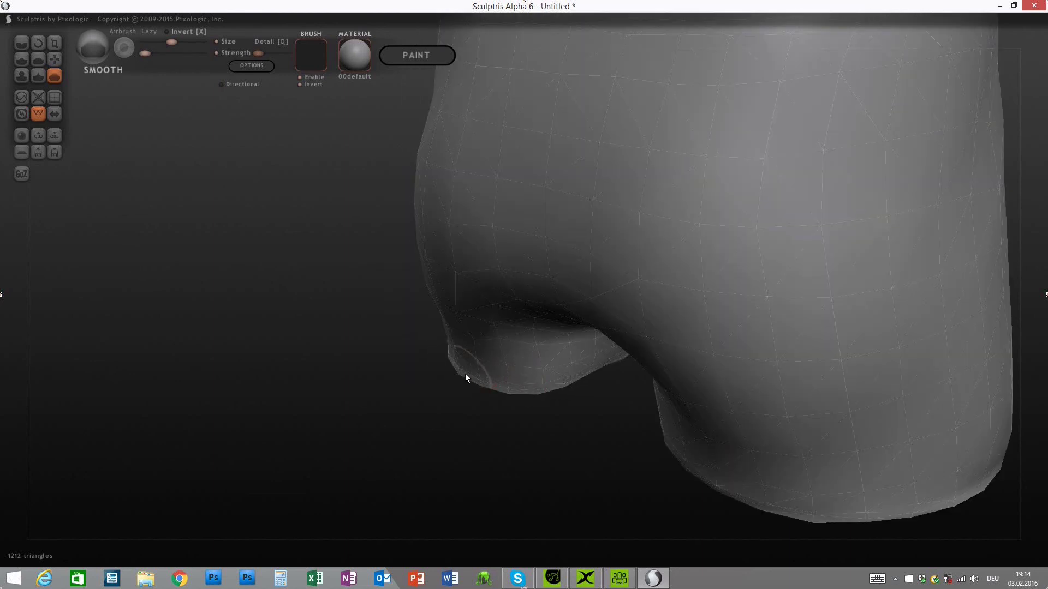
- Smooth the leg hem on the opposite side of the boxers, out to its outer corner
scroll(441, 420, down, 5)
drag(404, 447, 564, 410)
drag(473, 472, 288, 438)
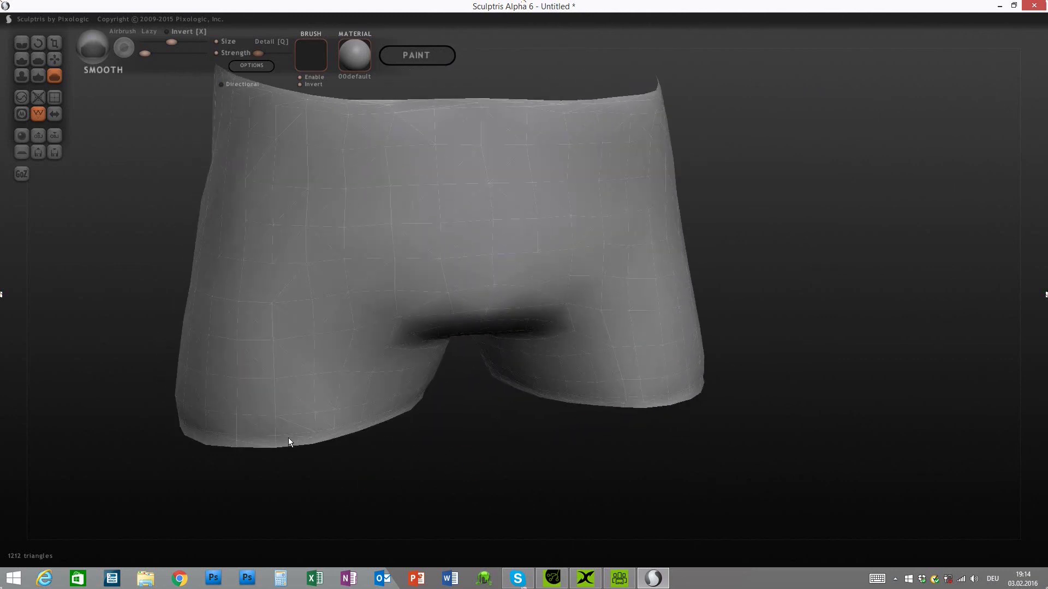
mouse_move(211, 441)
mouse_down()
mouse_move(195, 485)
mouse_move(302, 435)
mouse_up()
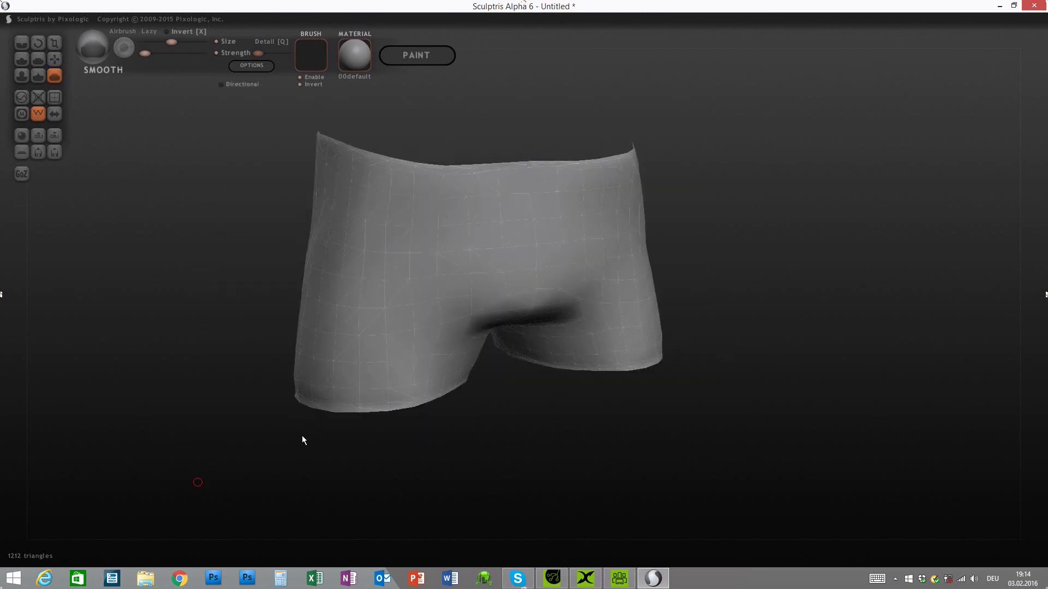
drag(296, 397, 318, 441)
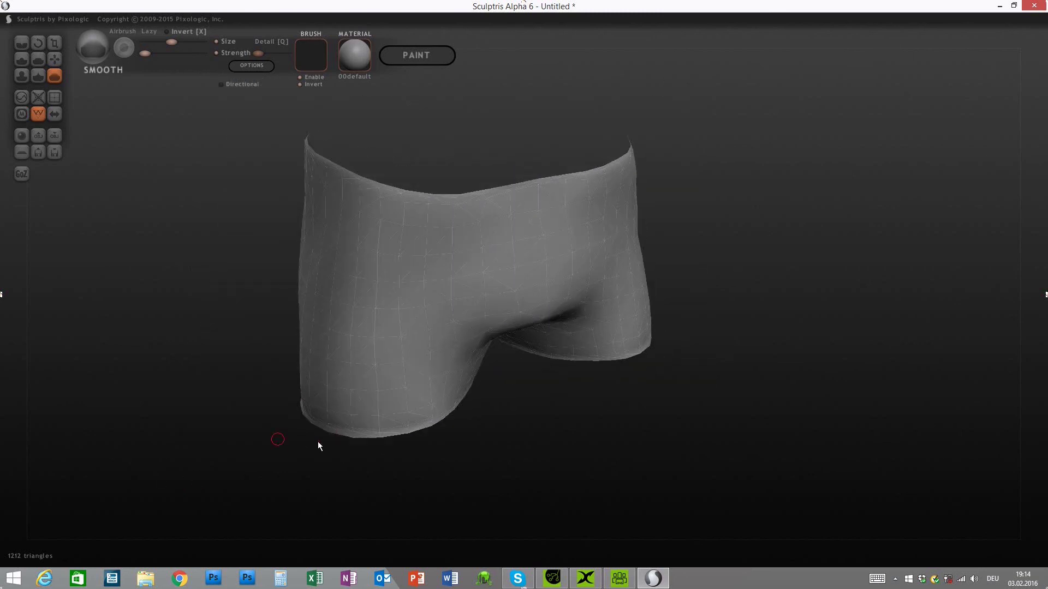
- Adjust the outer and inner leg hems with the Grab brush and check the boxers' shape from all around
click(55, 59)
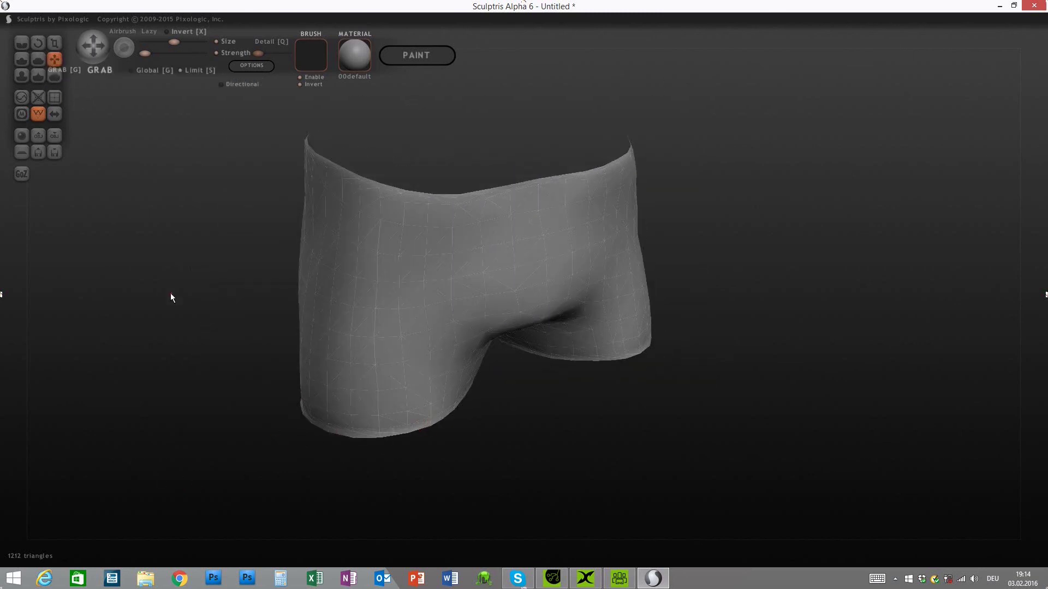
drag(170, 293, 230, 276)
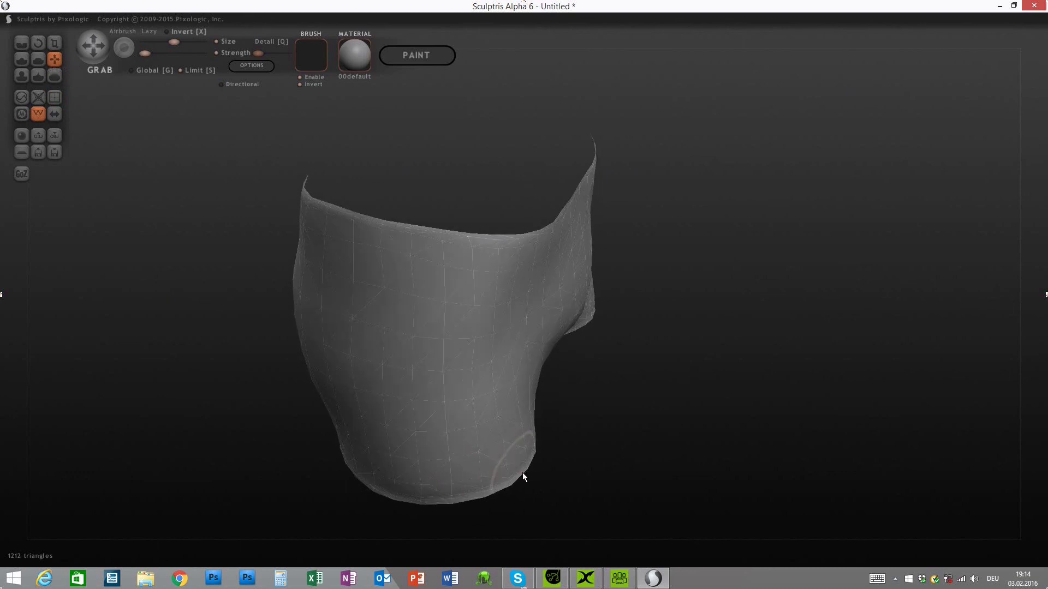
mouse_move(522, 472)
mouse_down()
mouse_move(487, 495)
mouse_move(722, 379)
mouse_move(642, 399)
mouse_up()
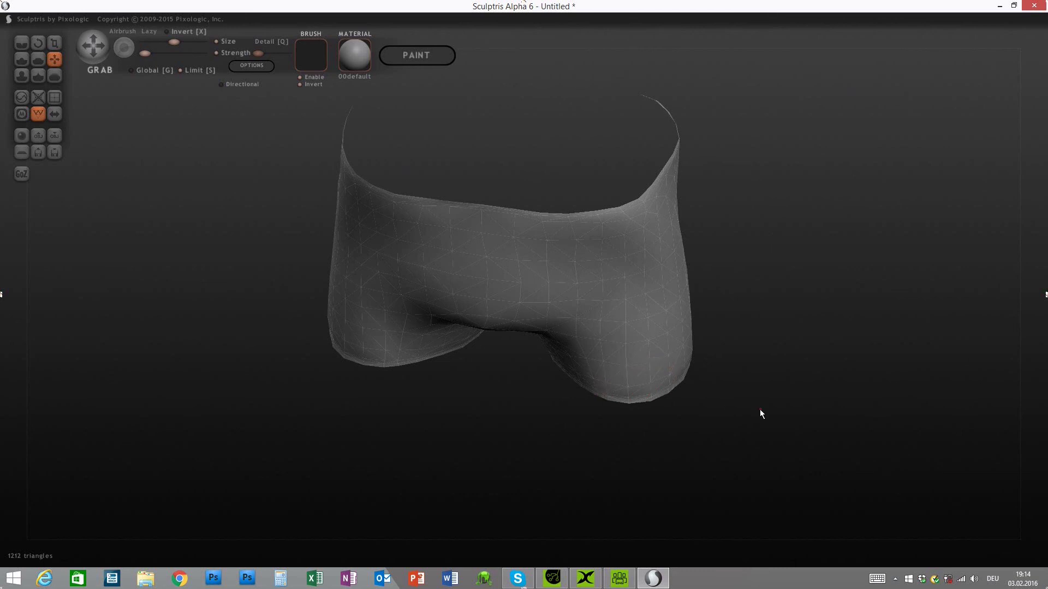
drag(759, 411, 685, 418)
mouse_move(567, 452)
mouse_down()
mouse_move(591, 449)
mouse_move(587, 381)
mouse_up()
drag(509, 412, 488, 368)
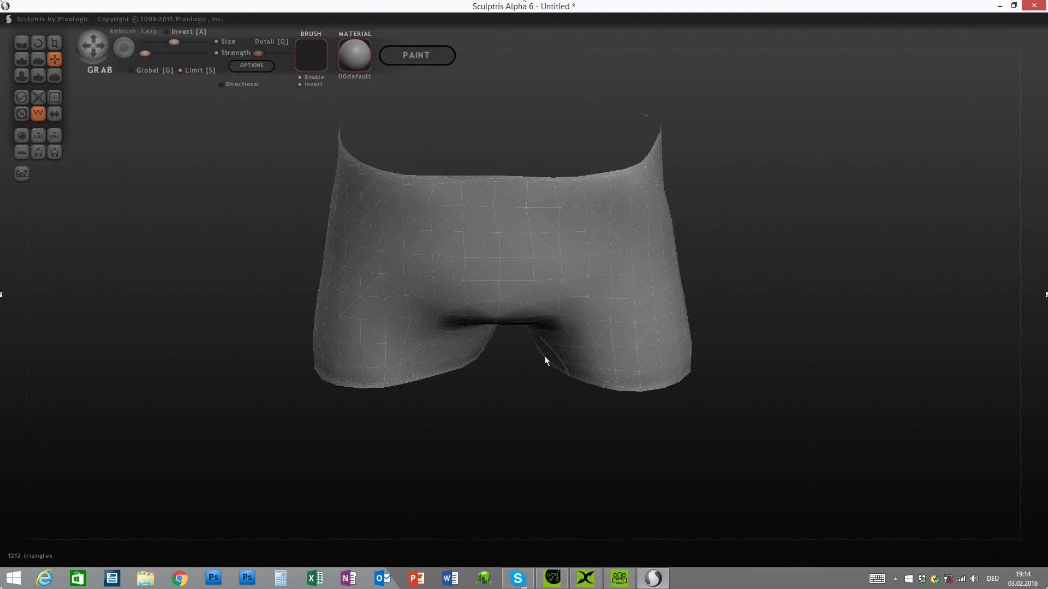
drag(519, 428, 516, 420)
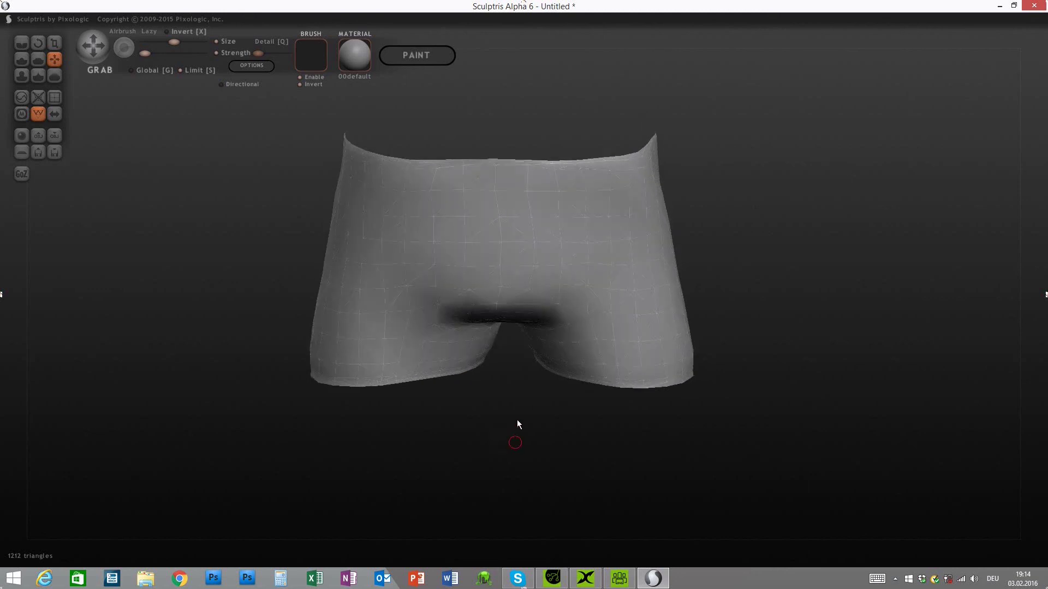
drag(222, 304, 601, 263)
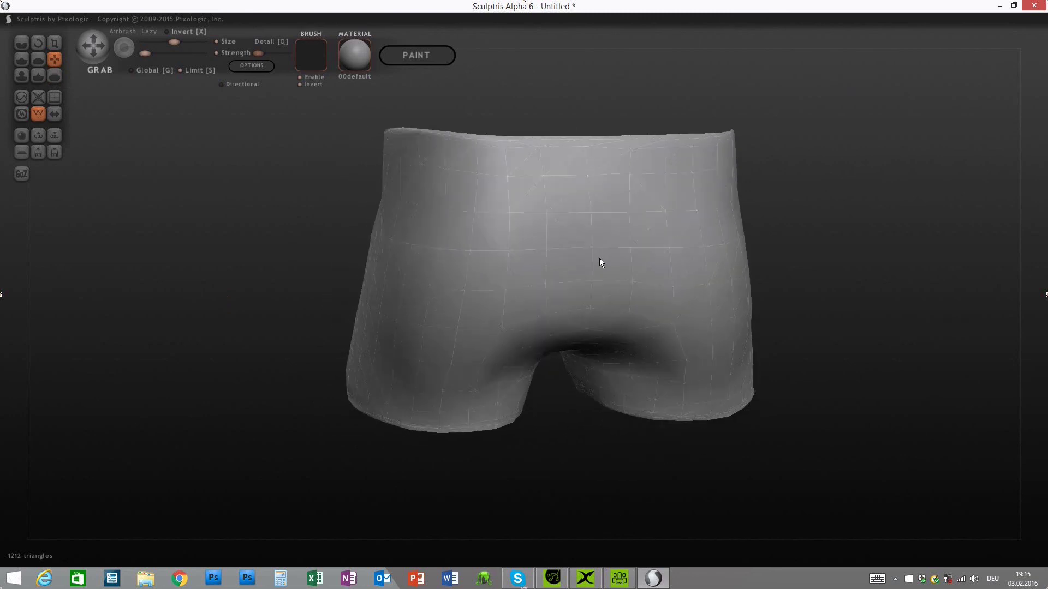
- Export the reshaped mesh to the Desktop as Boxers.obj, overwriting the existing file
click(55, 135)
drag(788, 127, 787, 171)
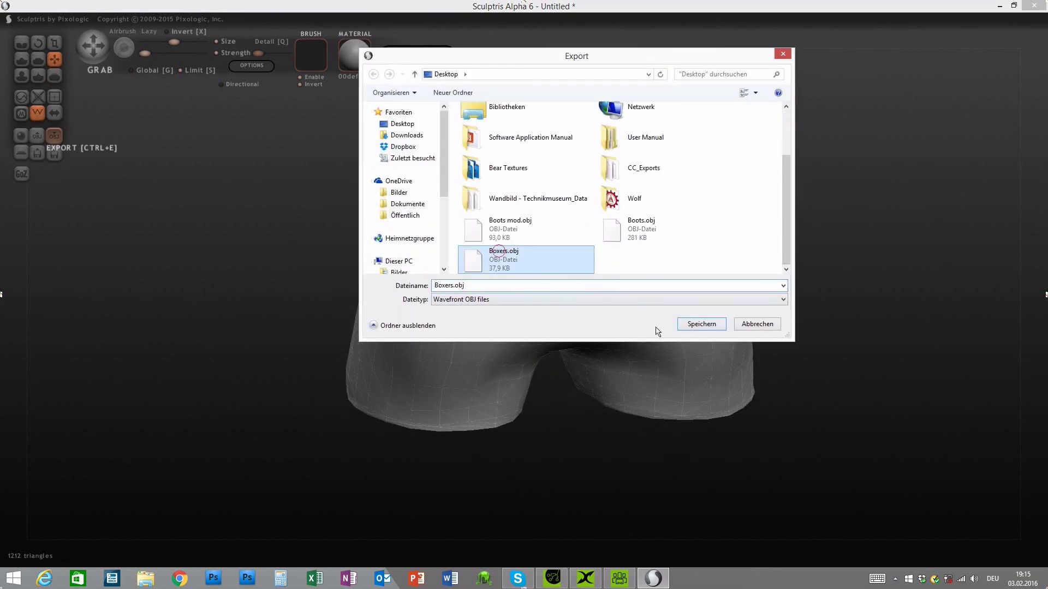
click(703, 324)
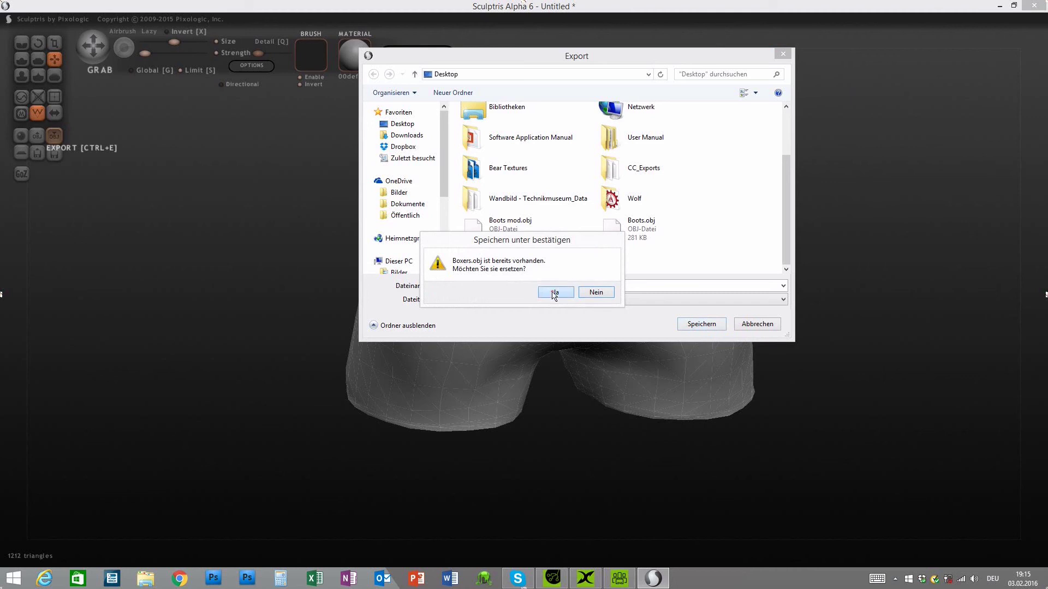
click(552, 292)
- Switch to 3DXchange and replace the boxers mesh with the updated Boxers.obj, keeping the original UV
click(586, 580)
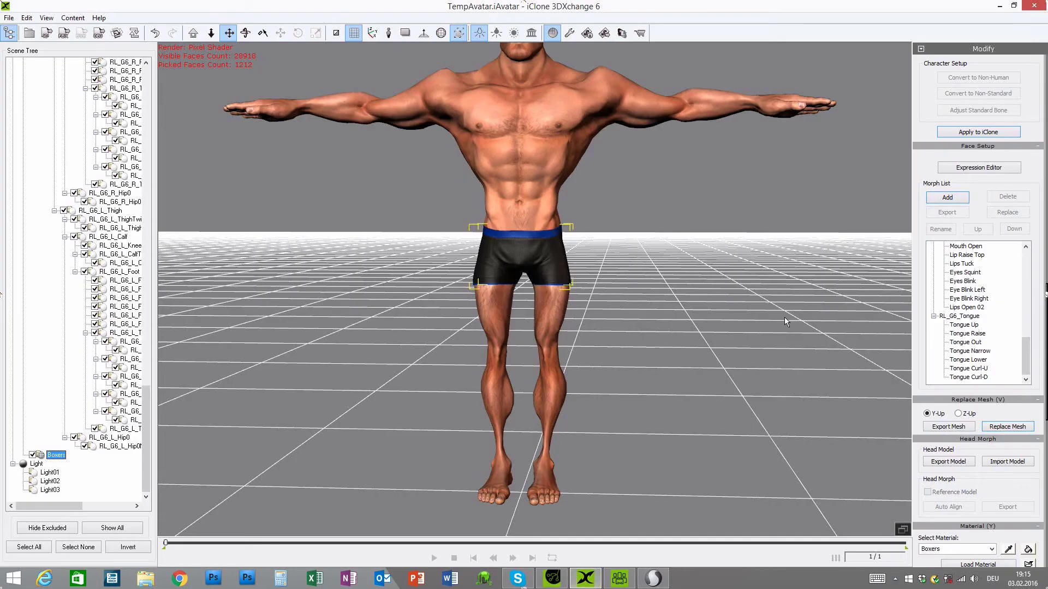
click(1007, 426)
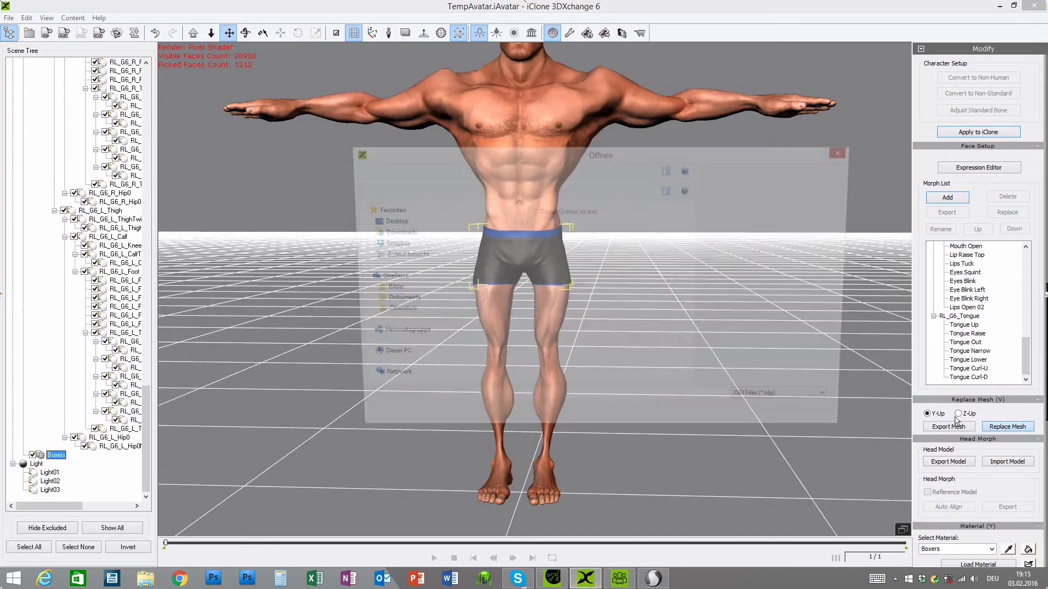
scroll(595, 376, down, 1)
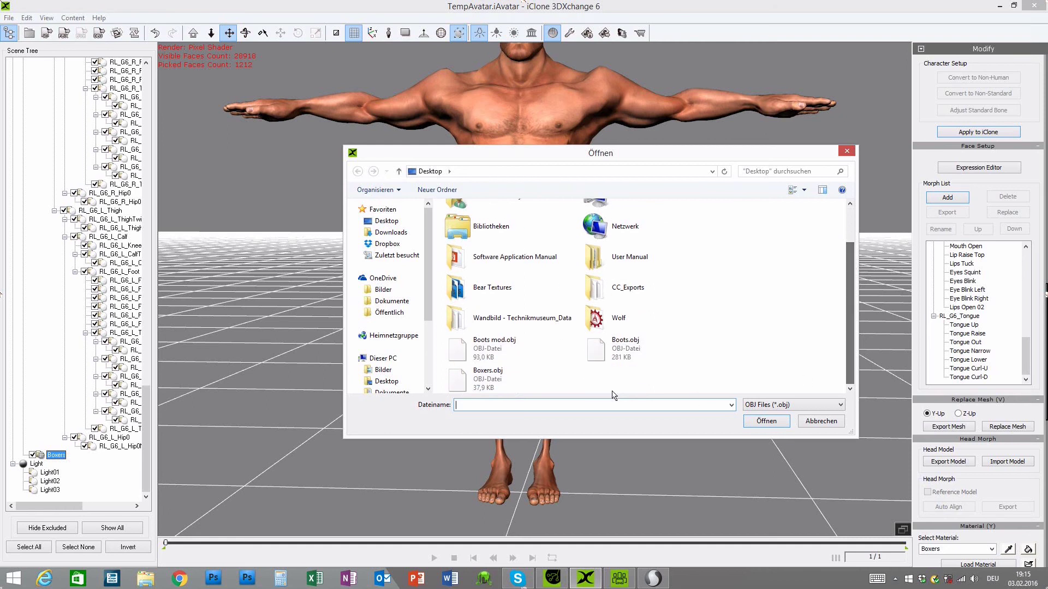
click(500, 380)
click(766, 420)
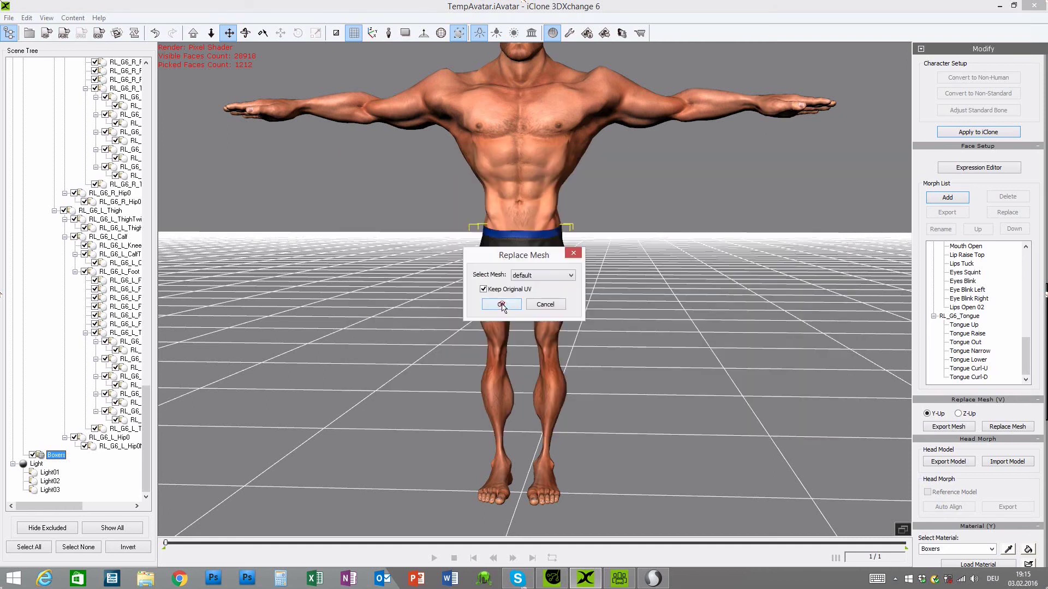
click(501, 305)
- Apply the avatar with the updated boxers to iClone and switch to iClone
right_drag(790, 394, 773, 410)
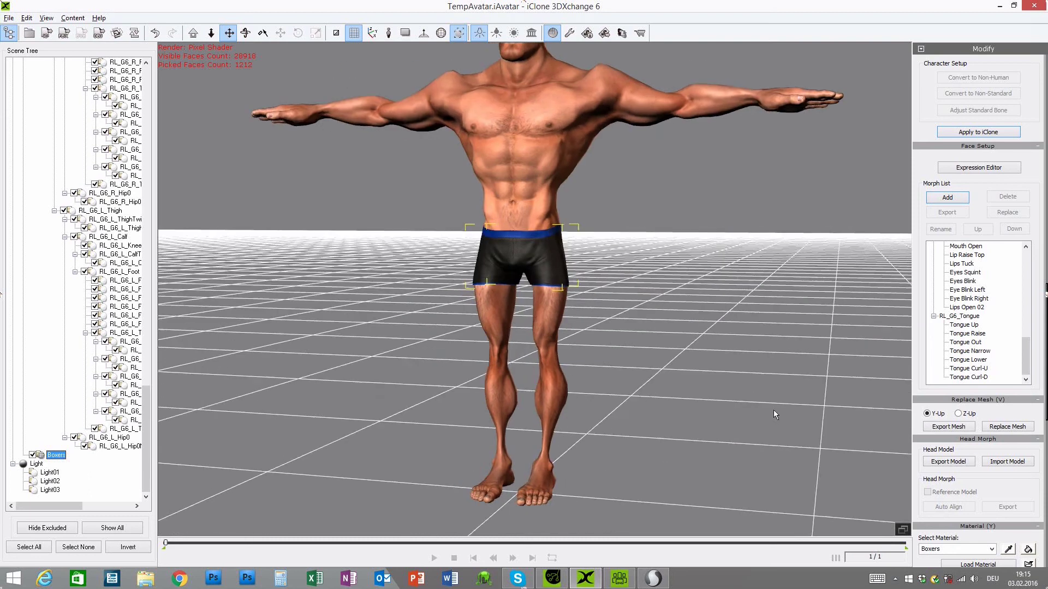
click(992, 132)
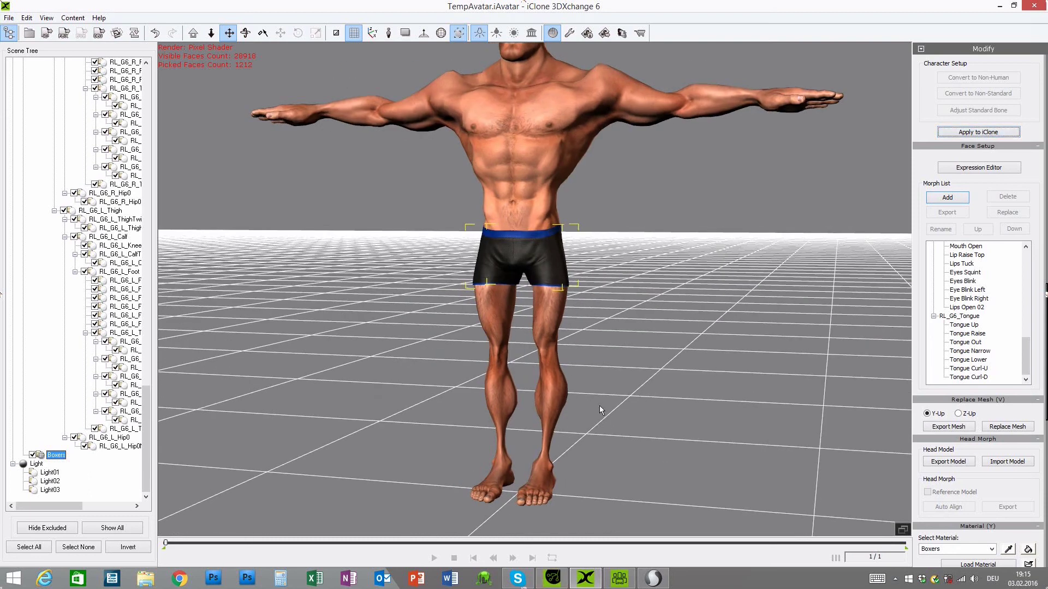
click(553, 585)
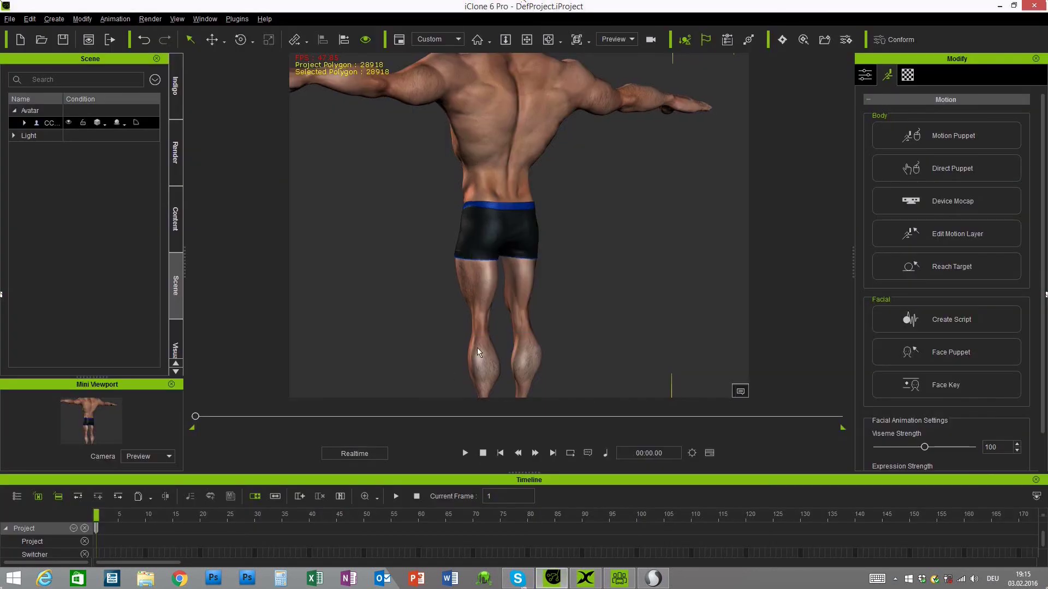
- Preview the basic male Move motion in Motion Puppet on the updated avatar from behind, and close Motion Puppet
right_drag(540, 358, 603, 355)
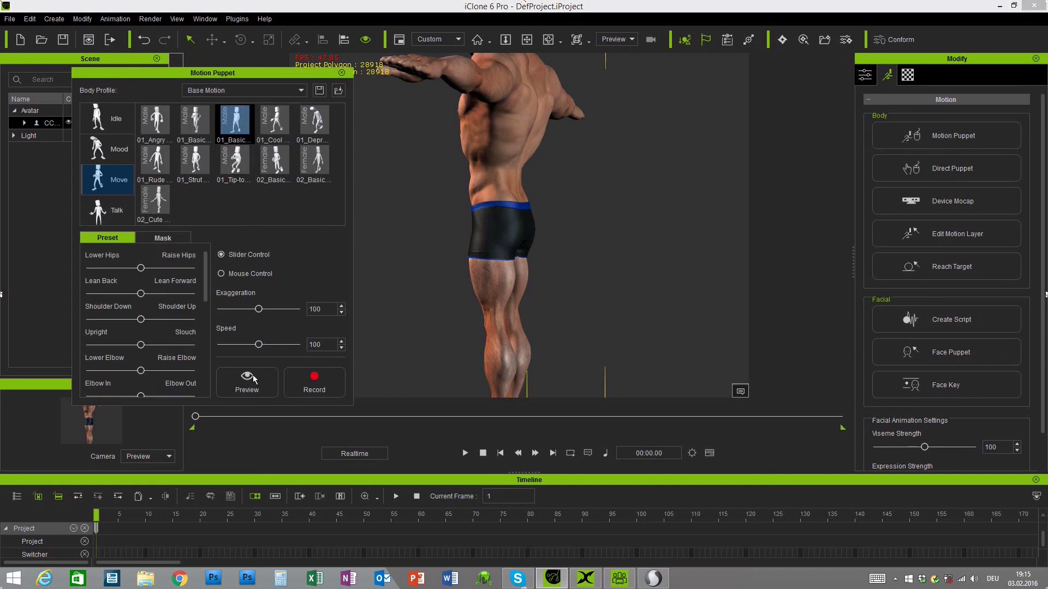
key(space)
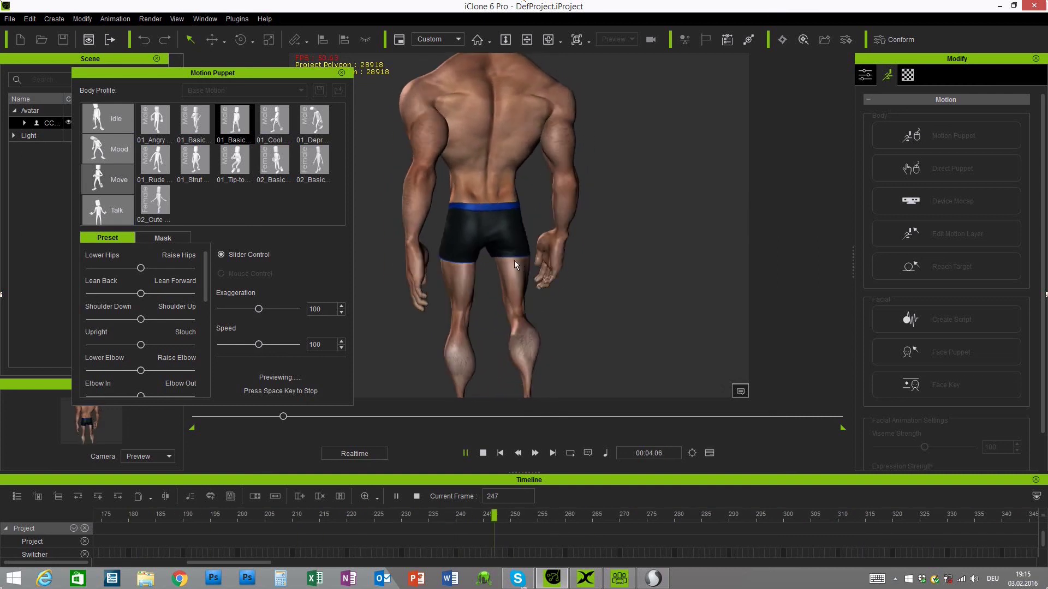
key(space)
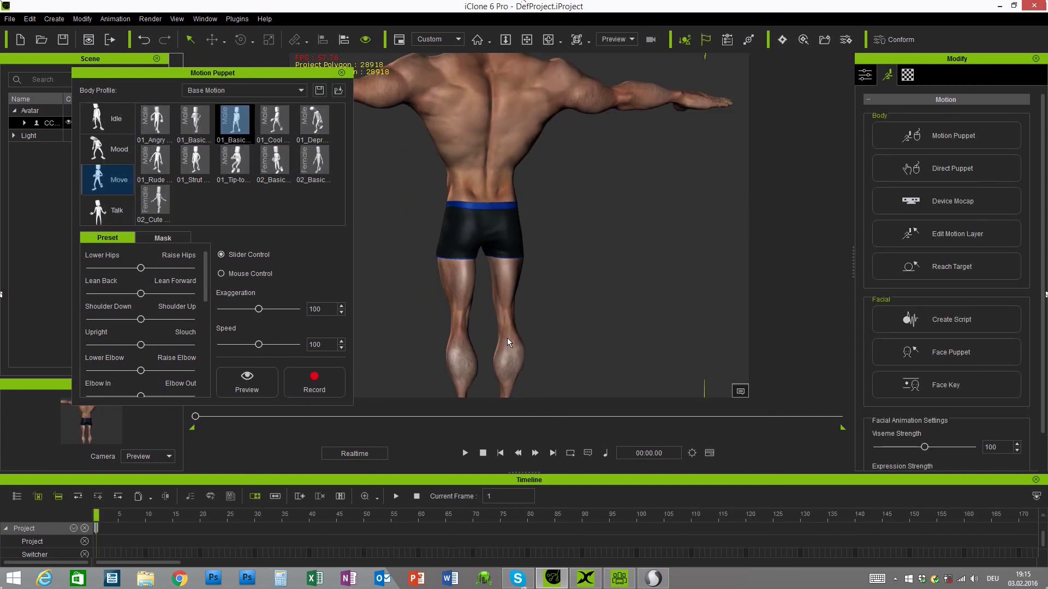
click(341, 72)
- Preview the Move motion again in close-up from different angles to inspect the boxers' leg hems and waistband
scroll(547, 298, up, 5)
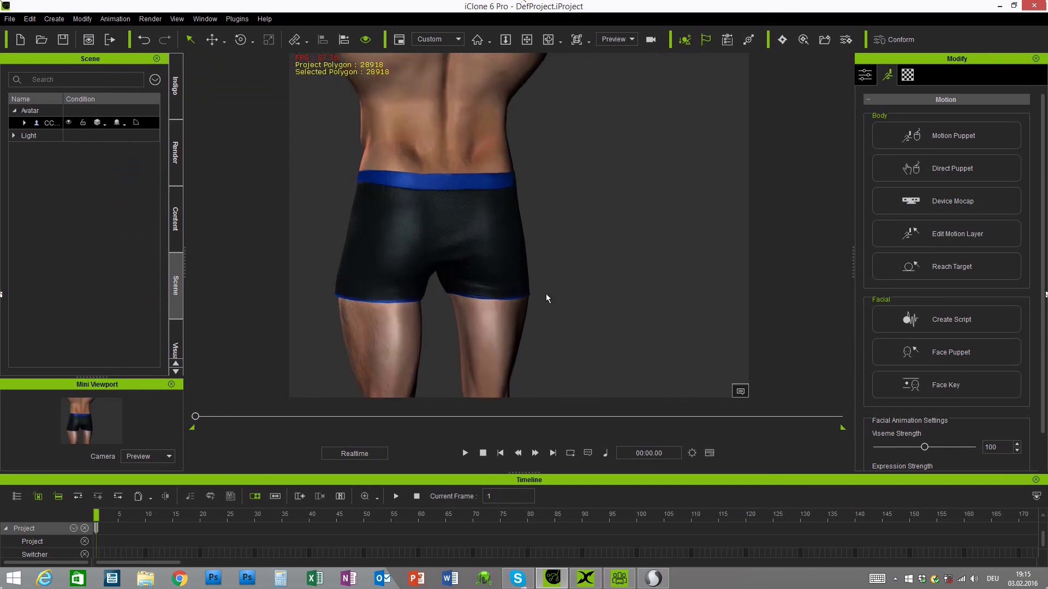
scroll(546, 298, up, 3)
click(946, 135)
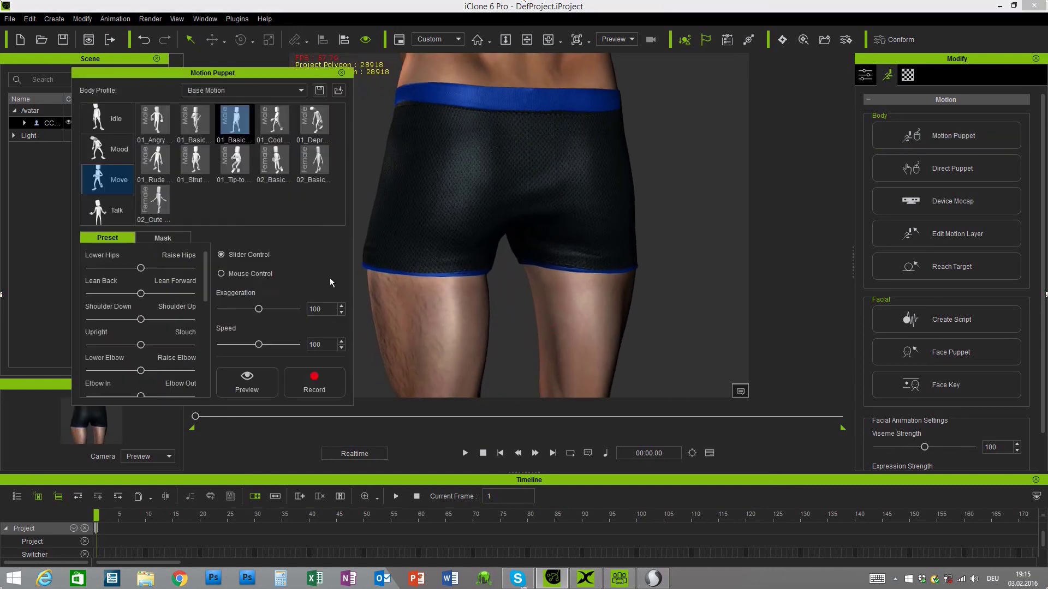
click(252, 388)
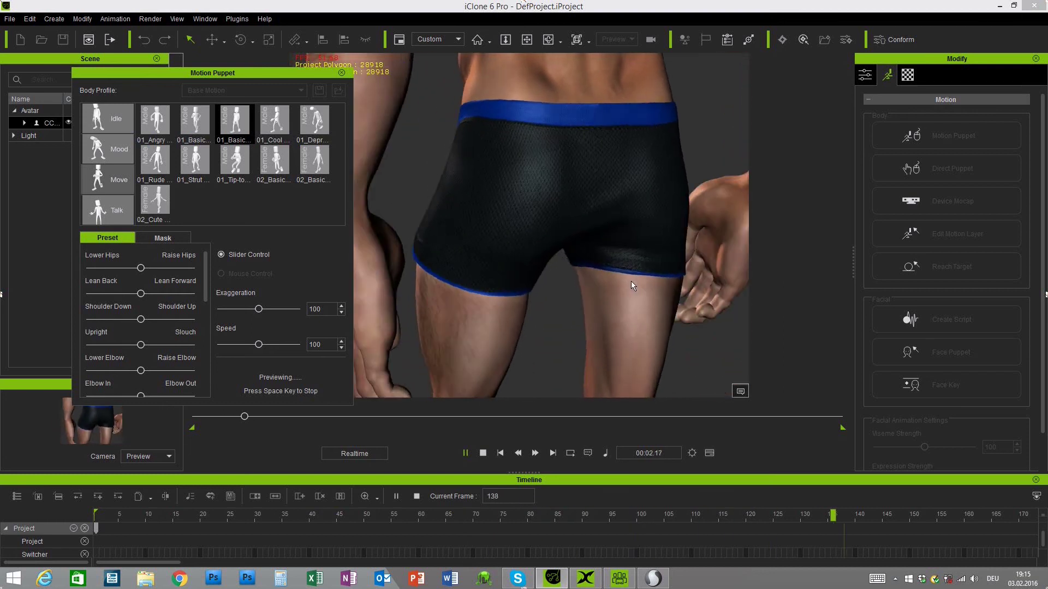
key(space)
right_drag(414, 377, 602, 365)
click(246, 385)
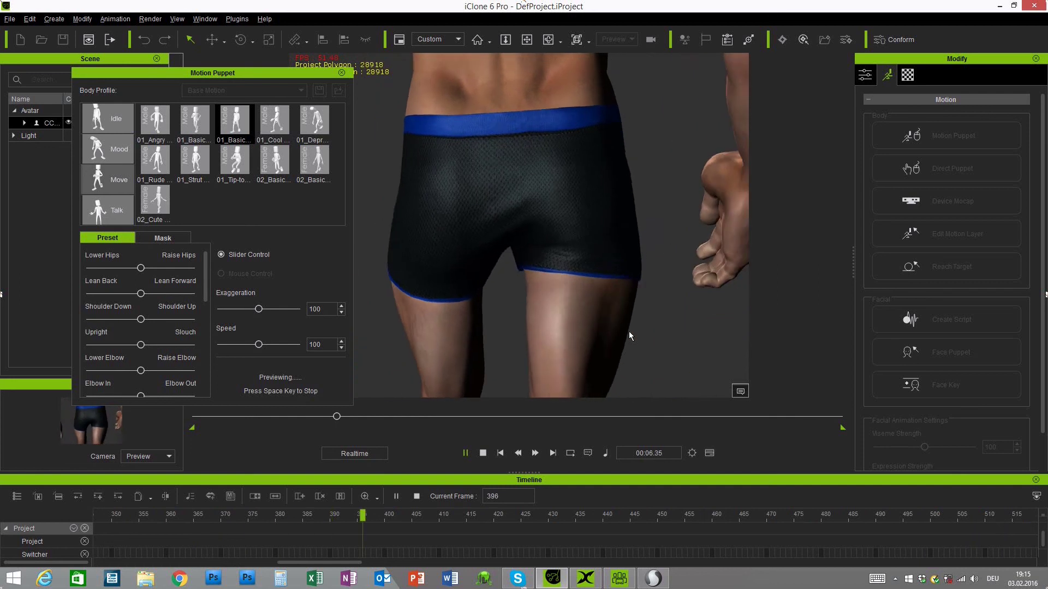
key(space)
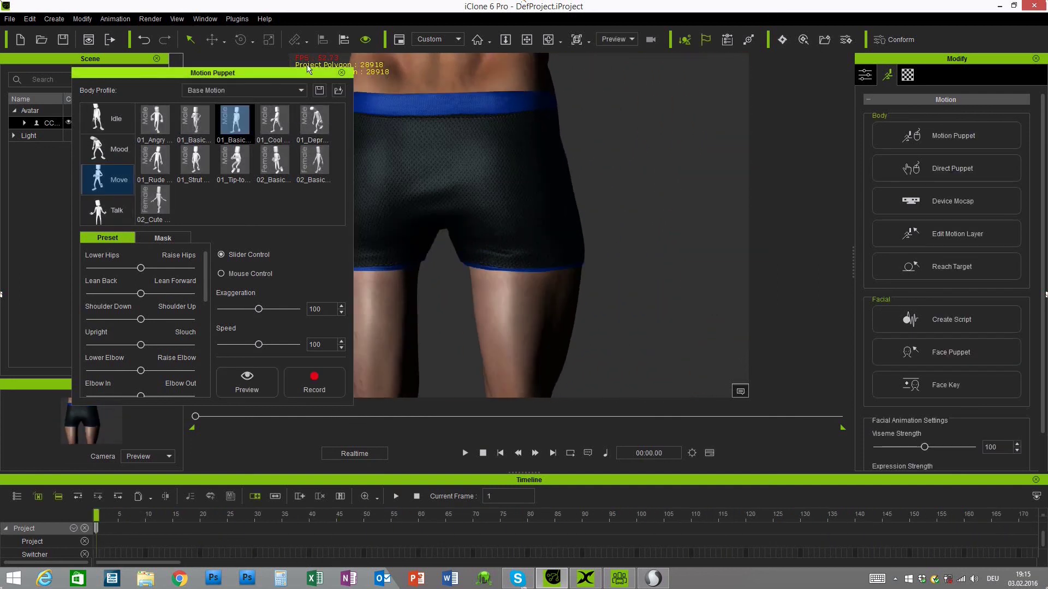
- Switch to Sculptris and adjust the boxers' lower leg hems with the Grab brush
click(654, 579)
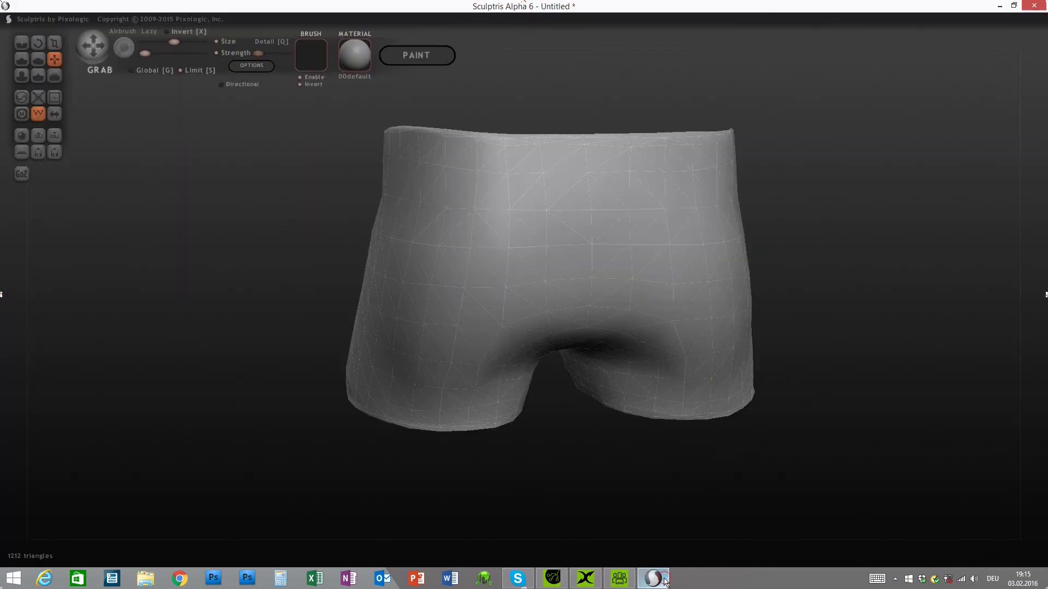
drag(728, 480, 725, 496)
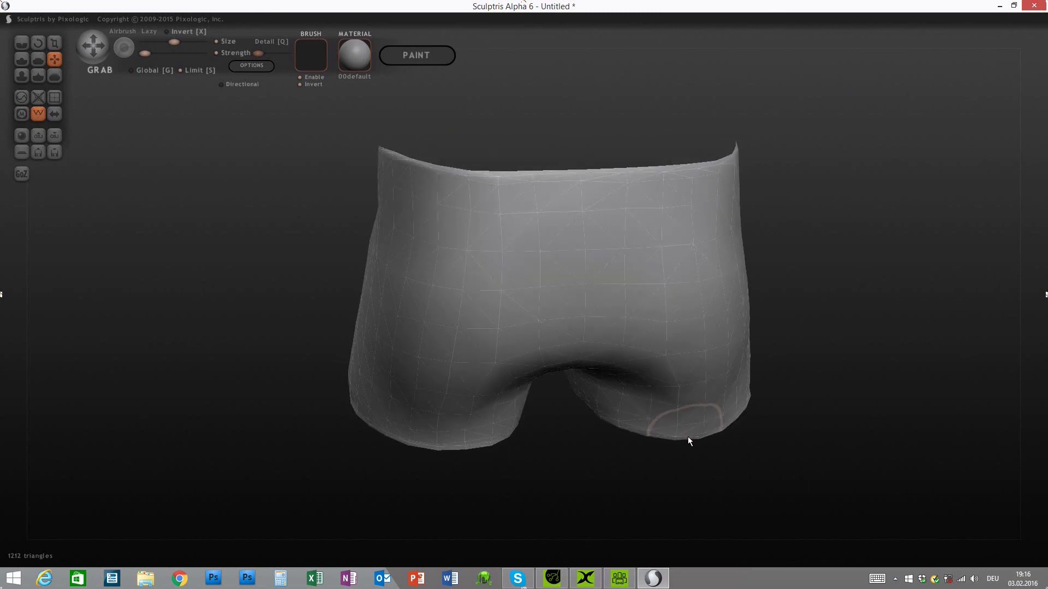
mouse_move(633, 491)
mouse_down()
mouse_move(634, 460)
mouse_move(614, 470)
mouse_move(686, 392)
mouse_move(719, 390)
mouse_up()
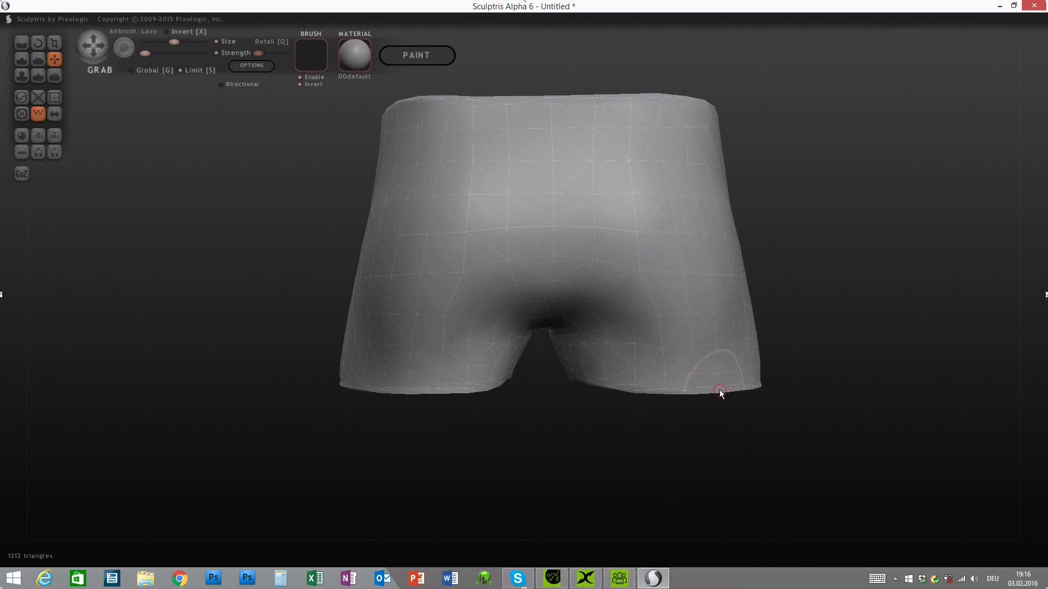
drag(714, 457, 705, 382)
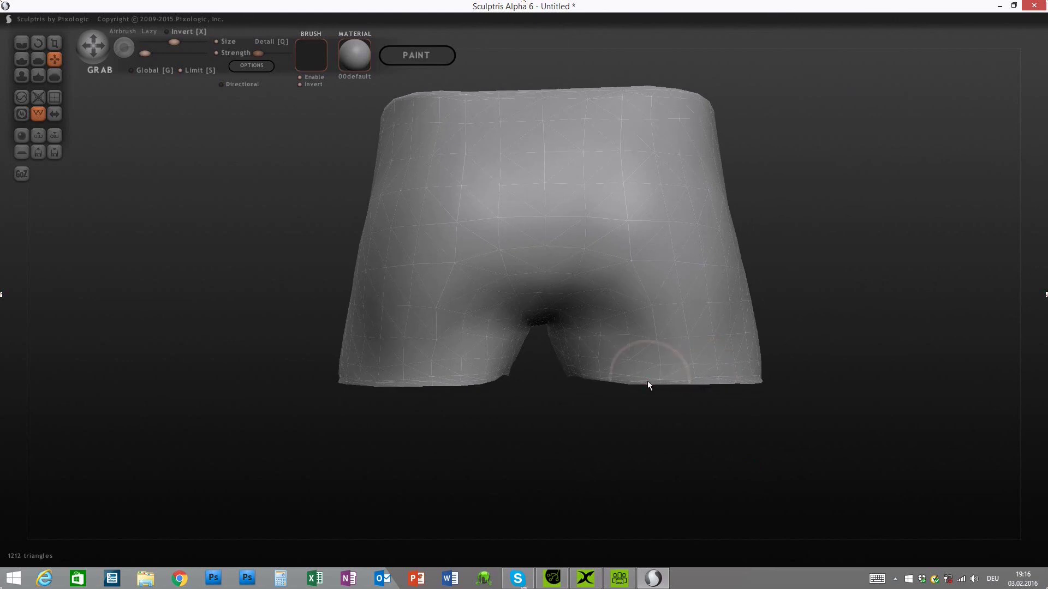
mouse_move(625, 473)
mouse_down()
mouse_move(637, 497)
mouse_move(649, 495)
mouse_up()
- Export the reshaped mesh to the Desktop as Boxers.obj, overwriting the existing file
click(51, 139)
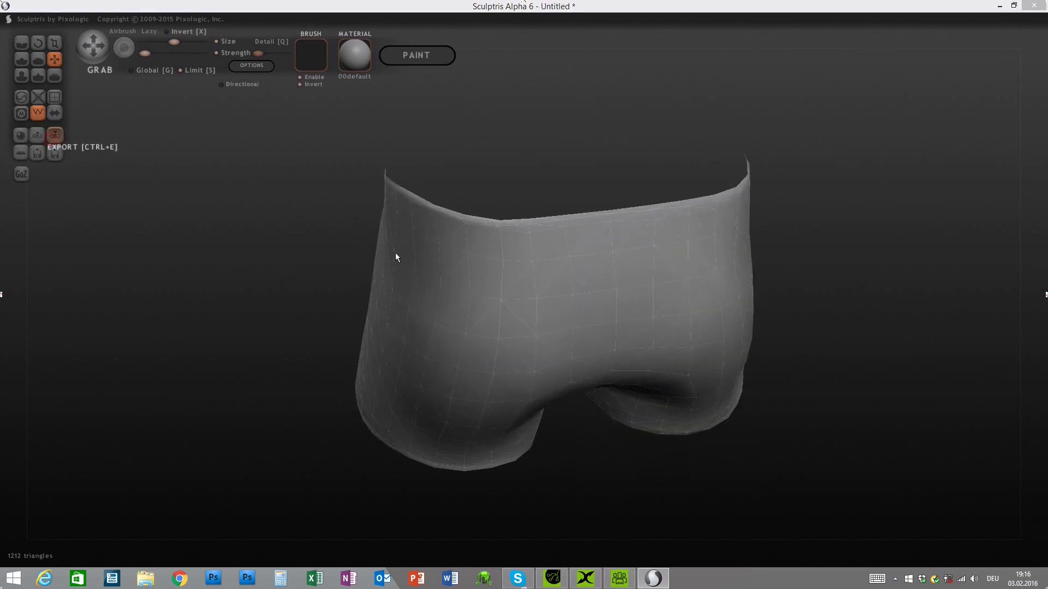
click(704, 325)
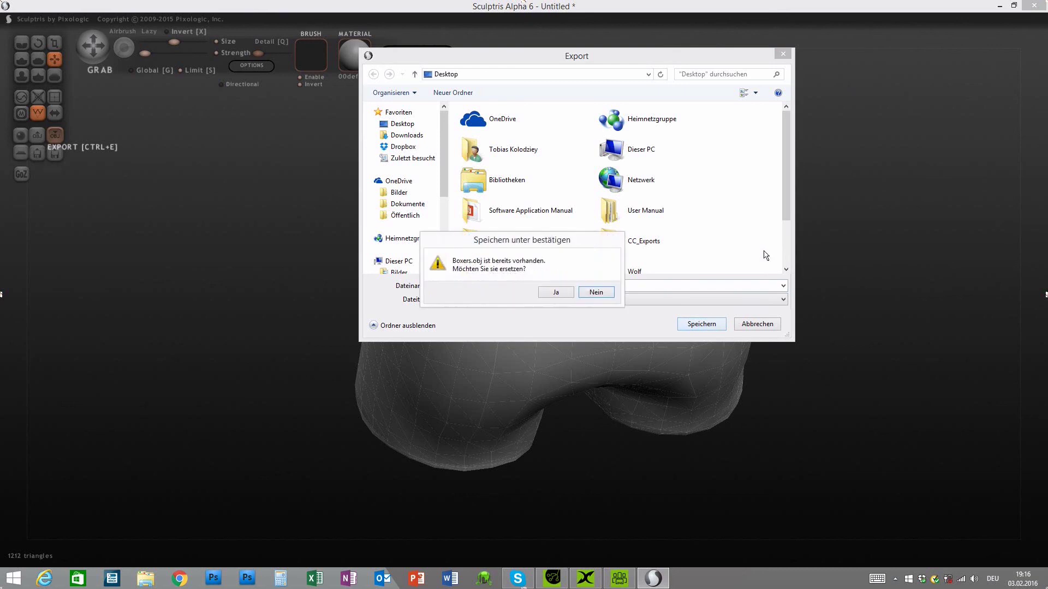
click(556, 292)
- Switch to 3DXchange, replace the boxers mesh with Boxers.obj keeping the original UV, and apply the avatar to iClone
click(585, 579)
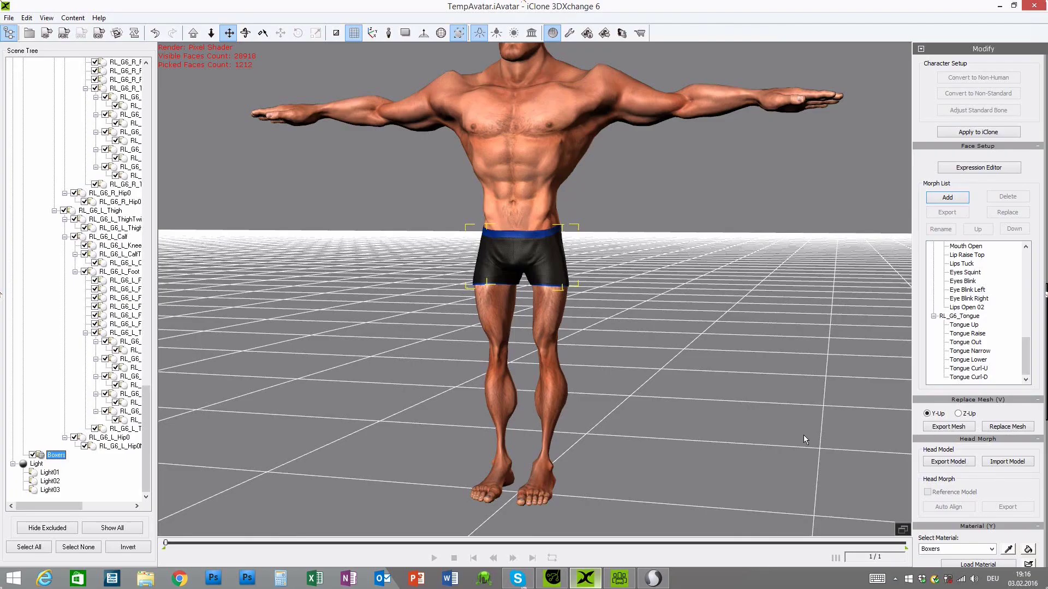
click(1010, 426)
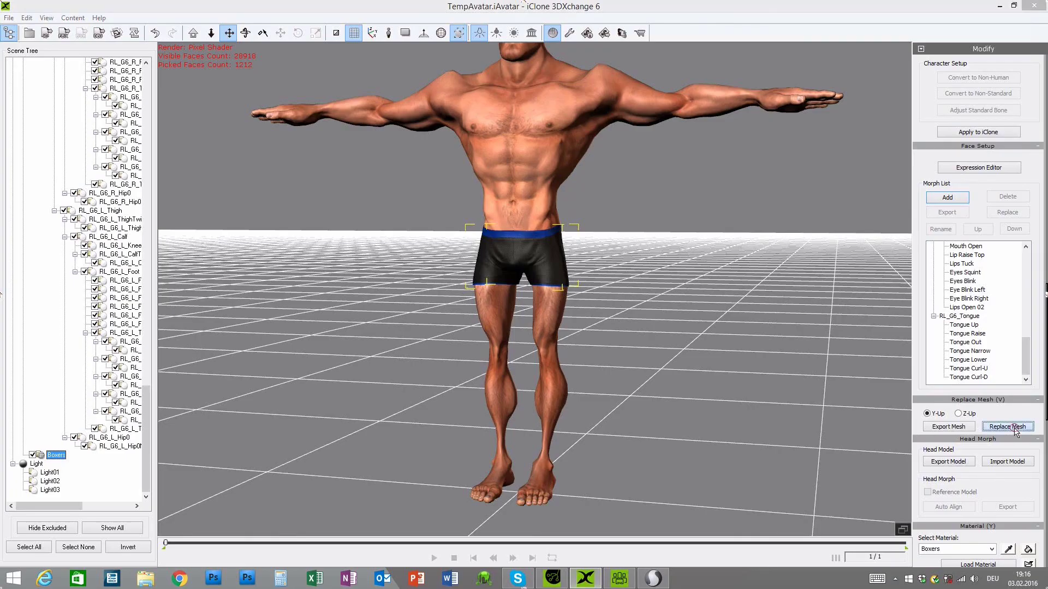
scroll(832, 265, down, 2)
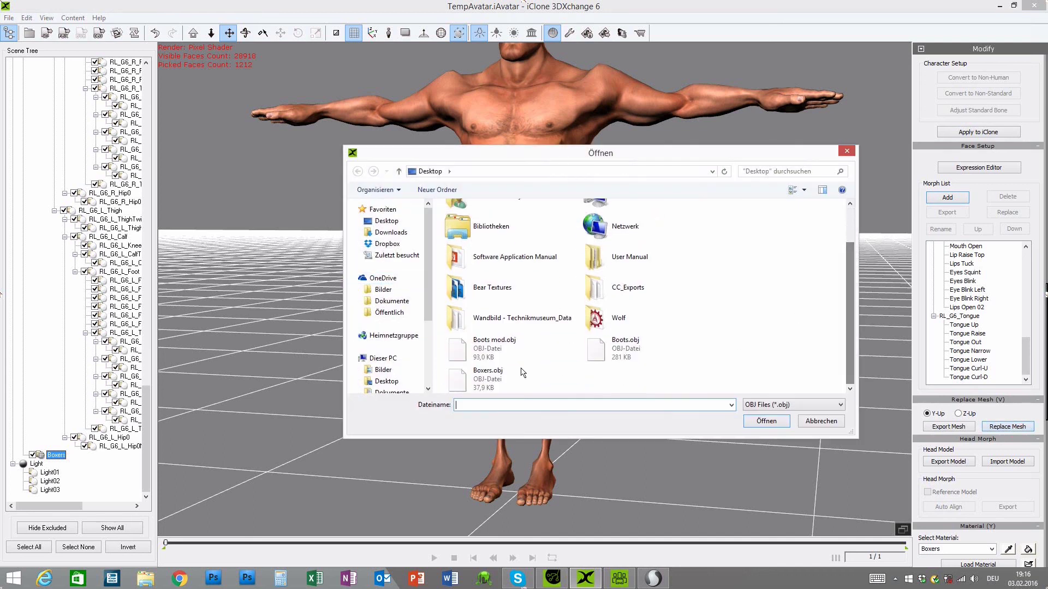
click(482, 376)
click(766, 421)
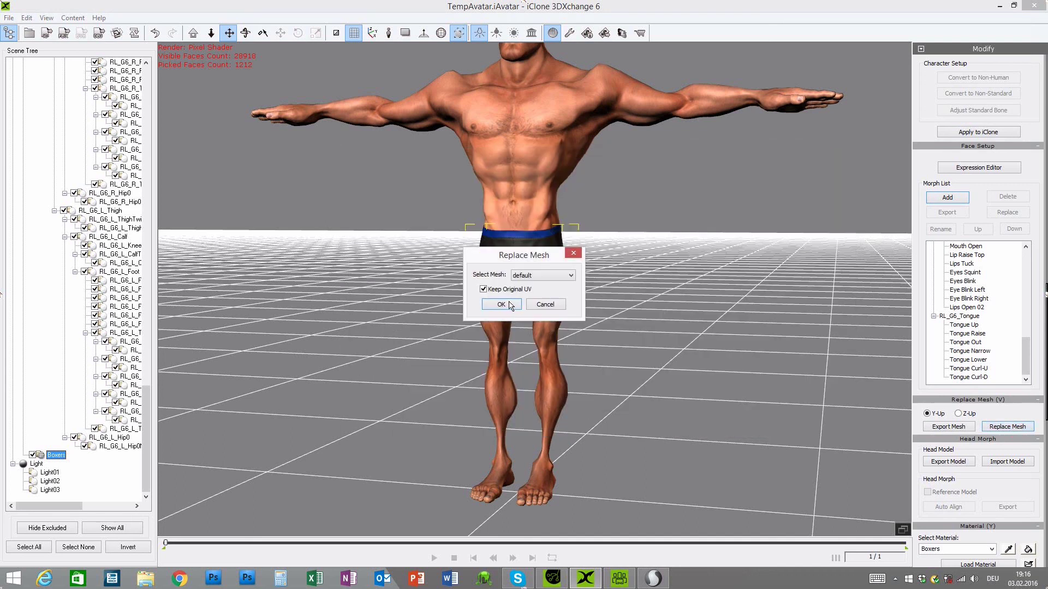
click(505, 303)
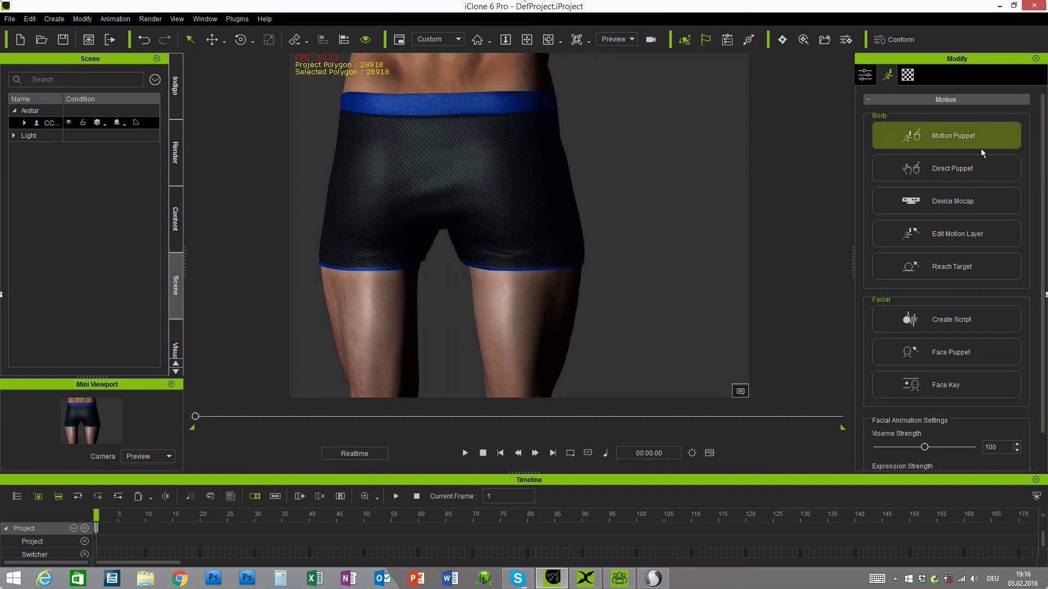
- Preview the basic male Move motion in Motion Puppet to check the boxers from the front, and close Motion Puppet
click(956, 143)
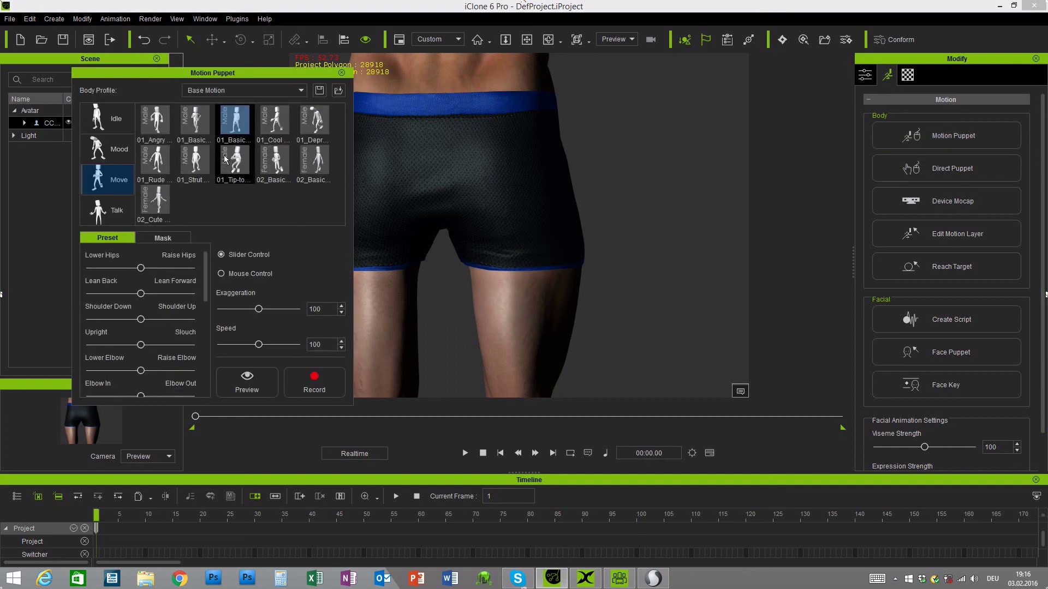
click(245, 381)
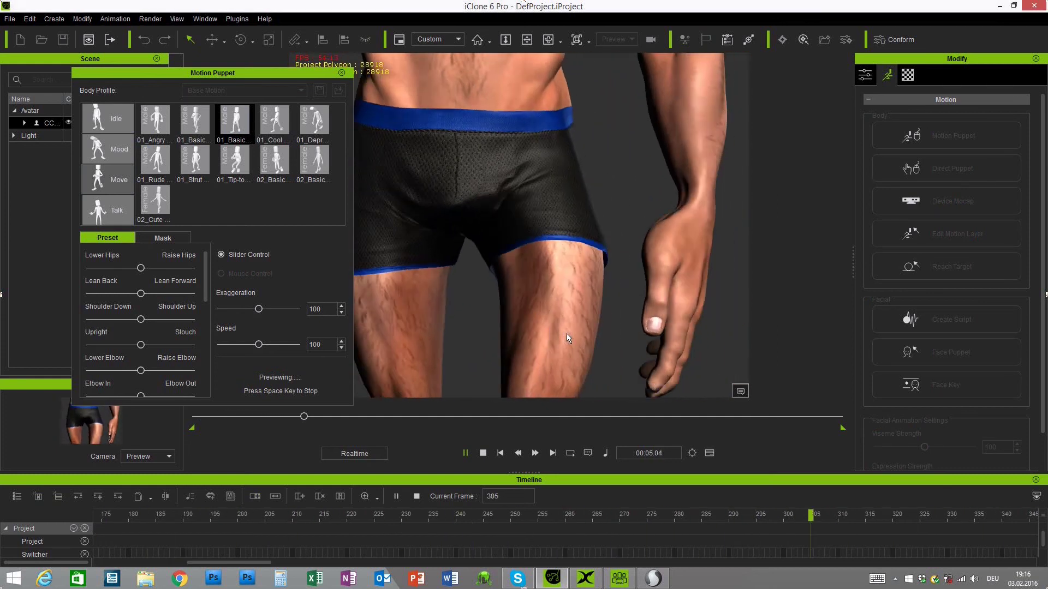
key(space)
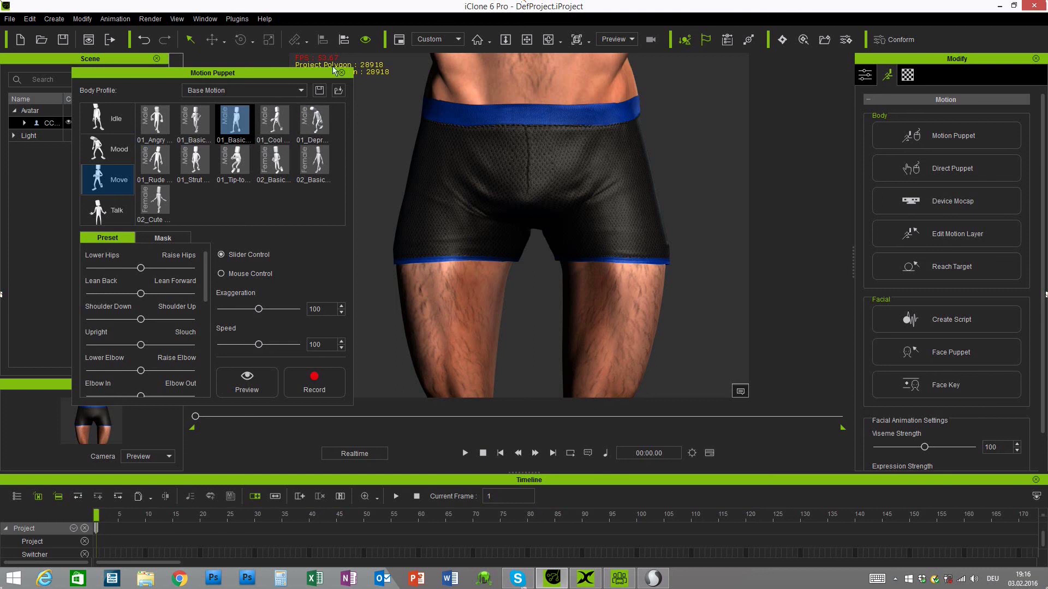
click(342, 72)
scroll(634, 293, down, 5)
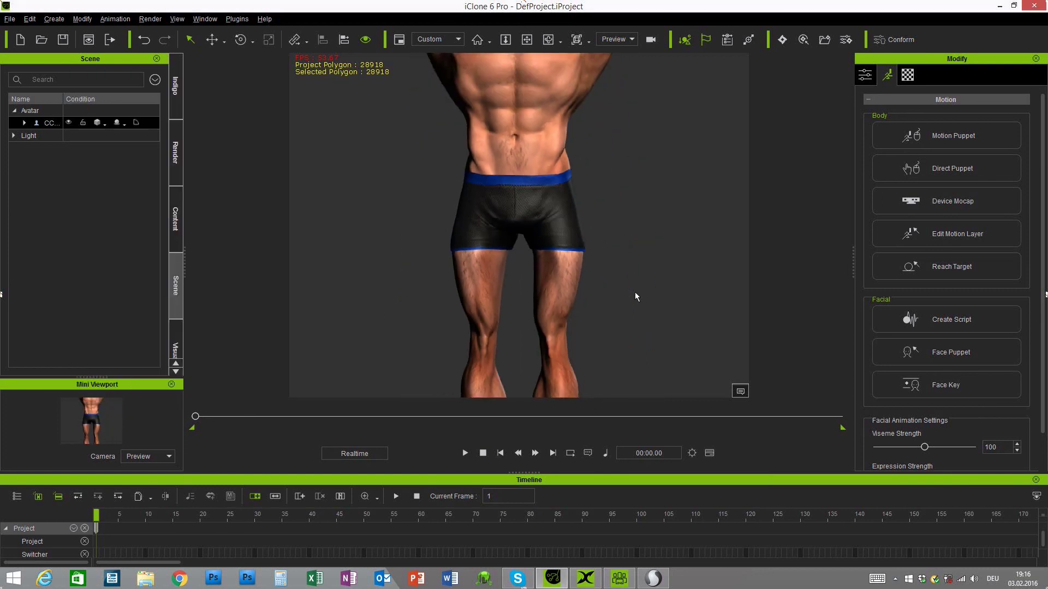
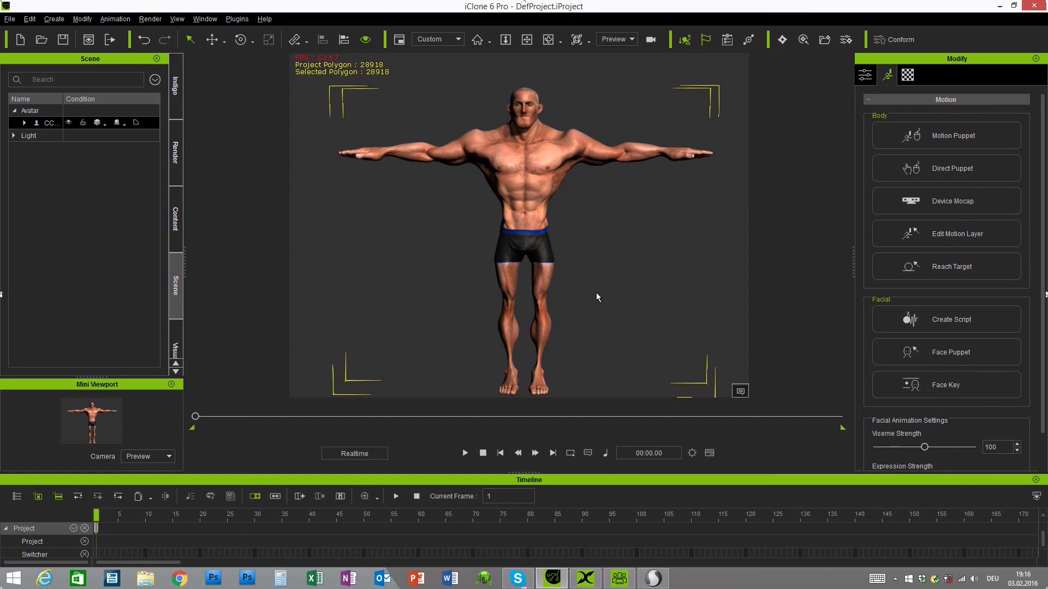
- Show the avatar's attribute settings and inspect the full figure from several angles
click(865, 75)
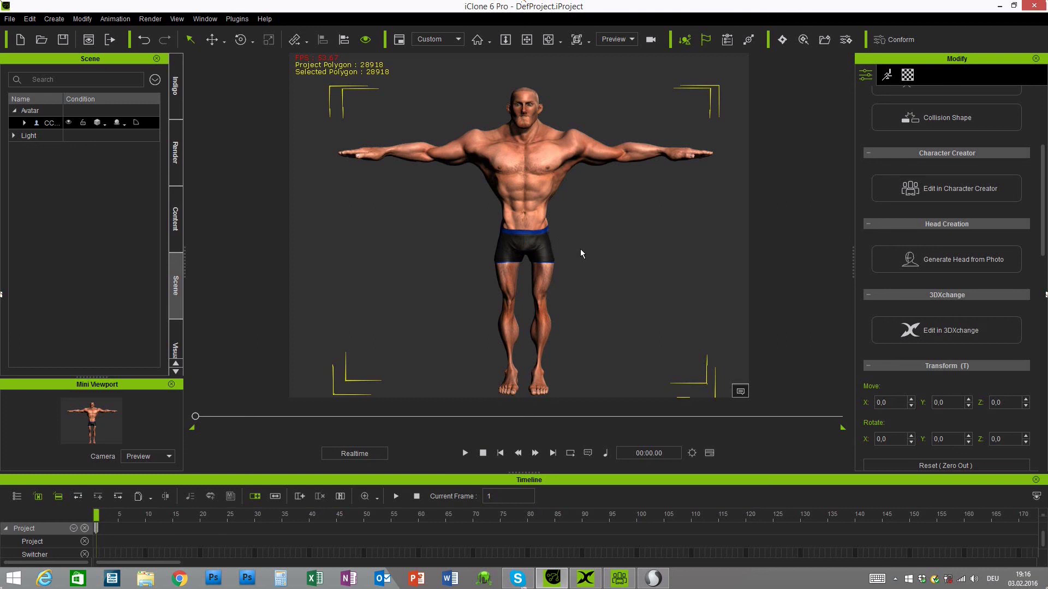
right_drag(461, 324, 620, 326)
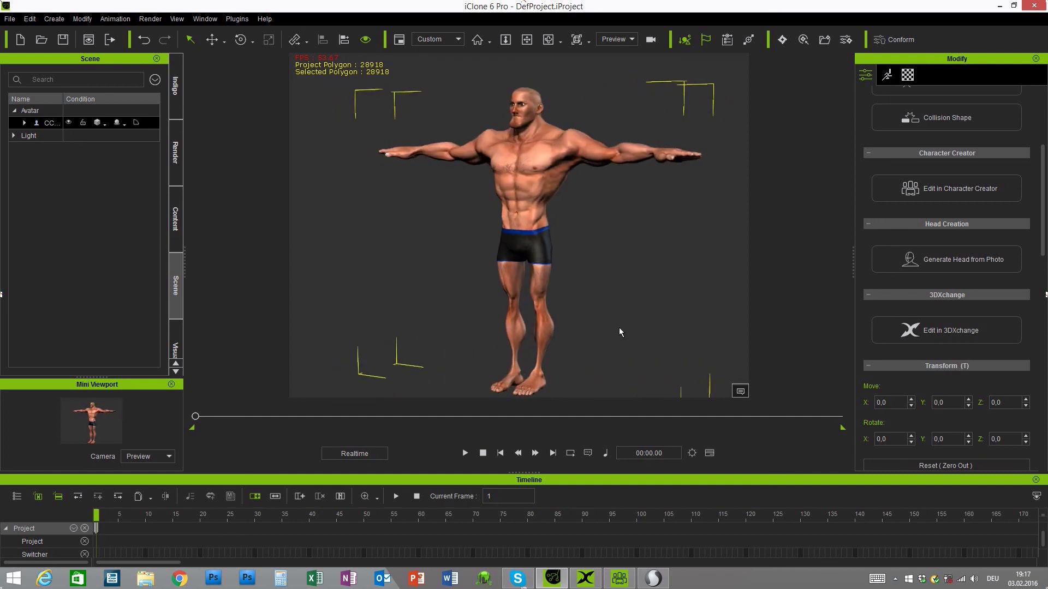
right_drag(437, 336, 530, 326)
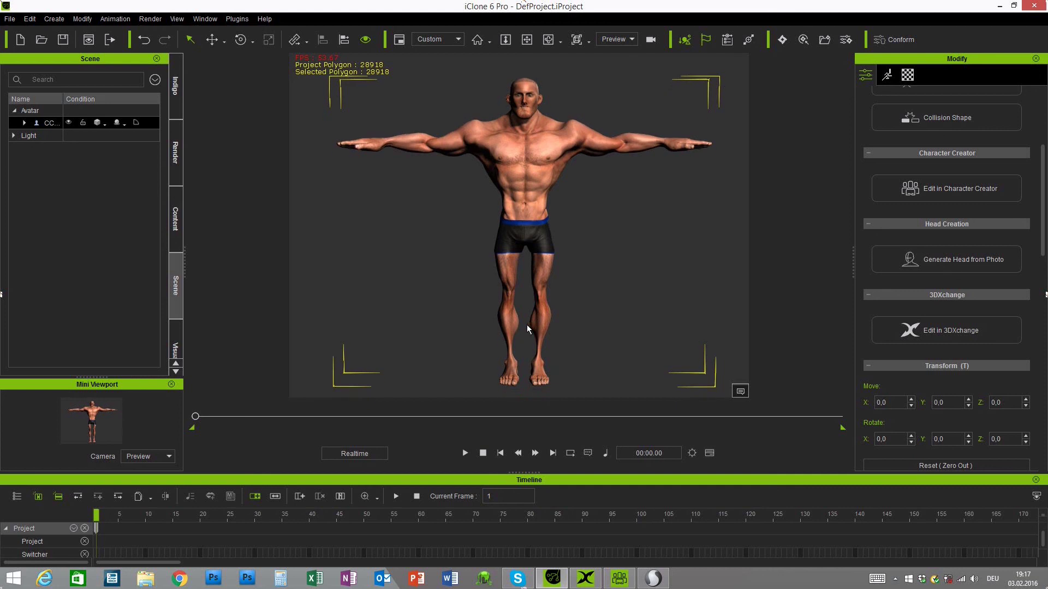
right_drag(429, 297, 496, 327)
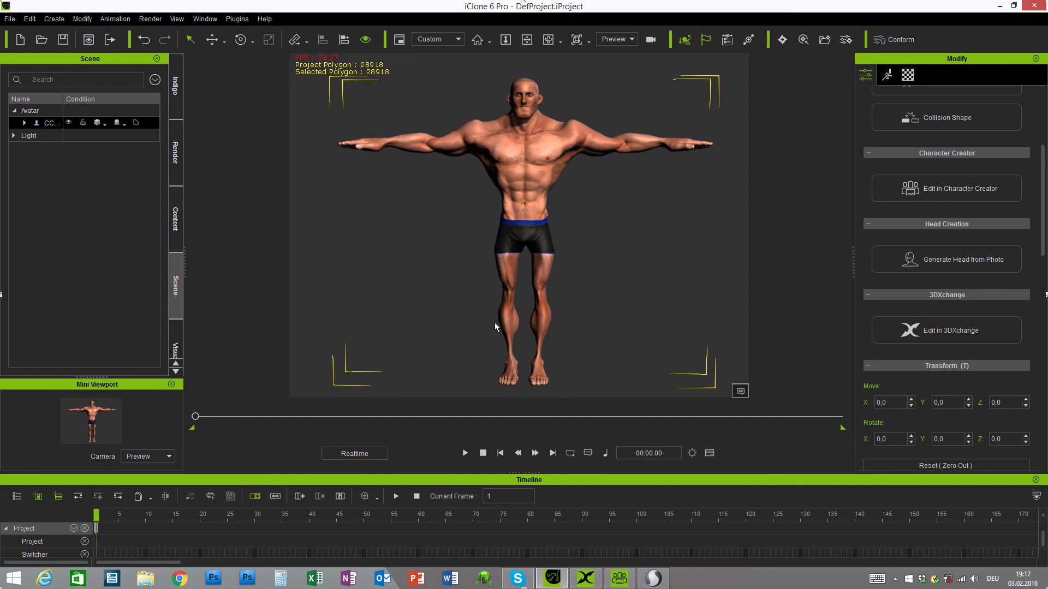